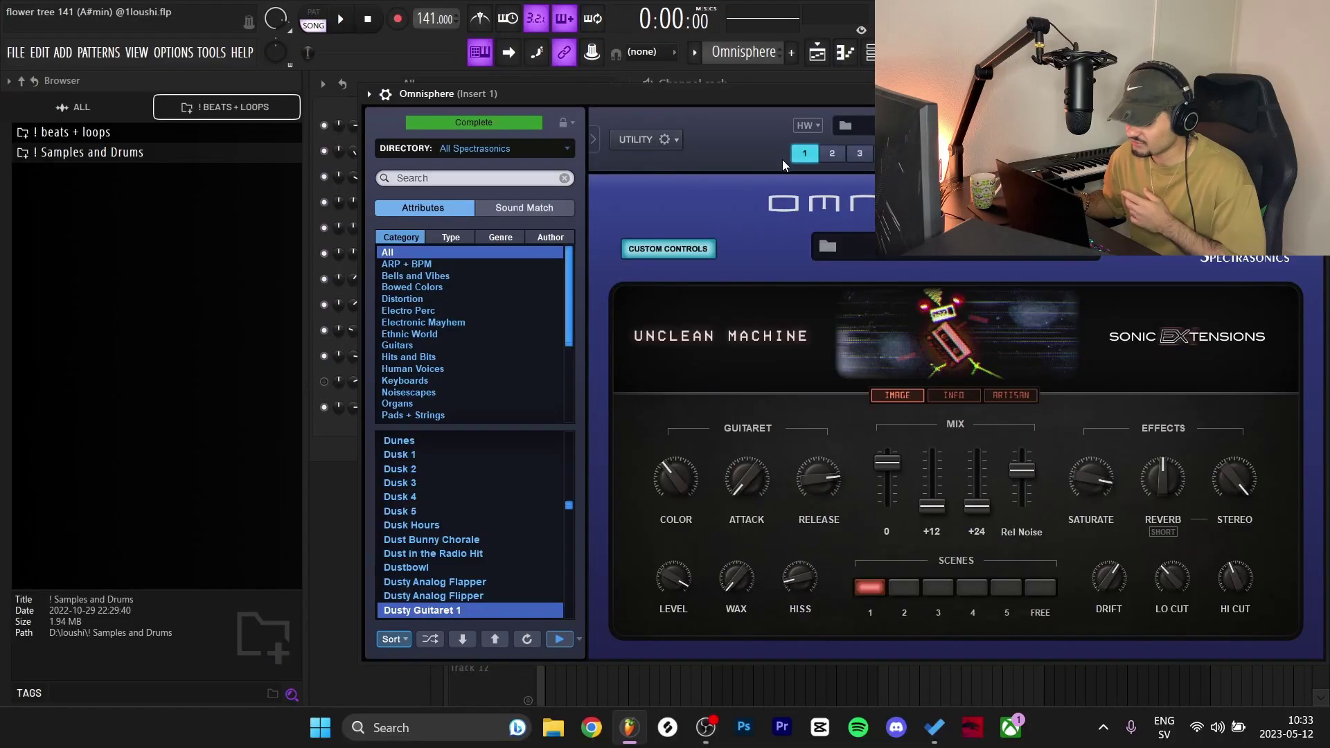
- Switch the Omnisphere patch directory to the Unclean Machine library under Sonic Extensions
click(550, 159)
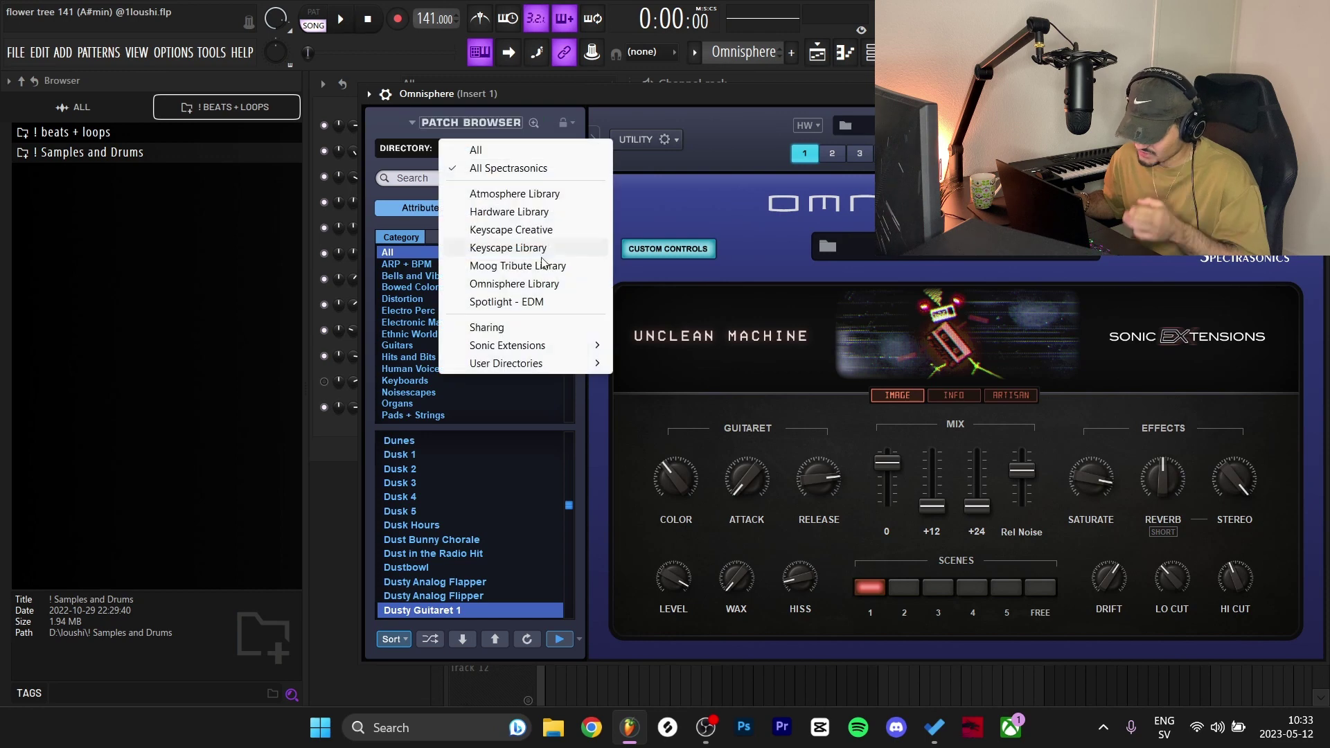
click(592, 343)
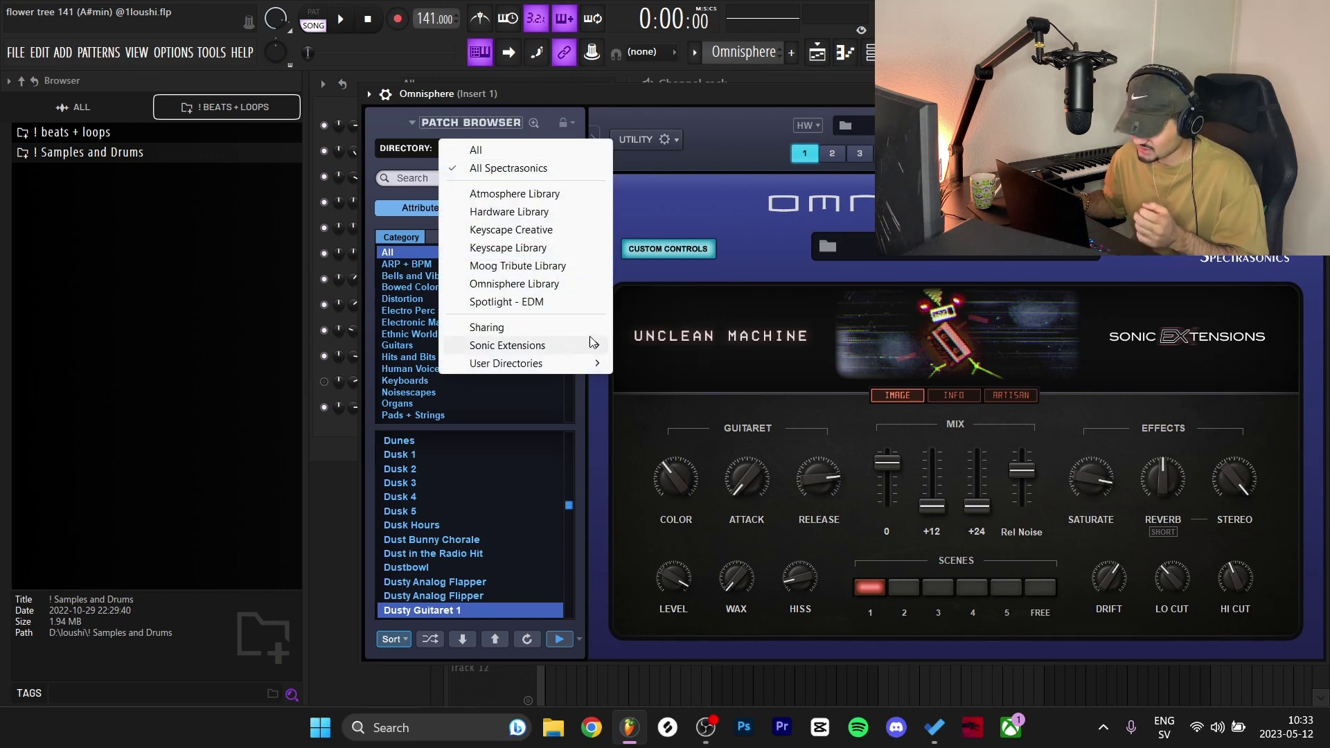
click(697, 346)
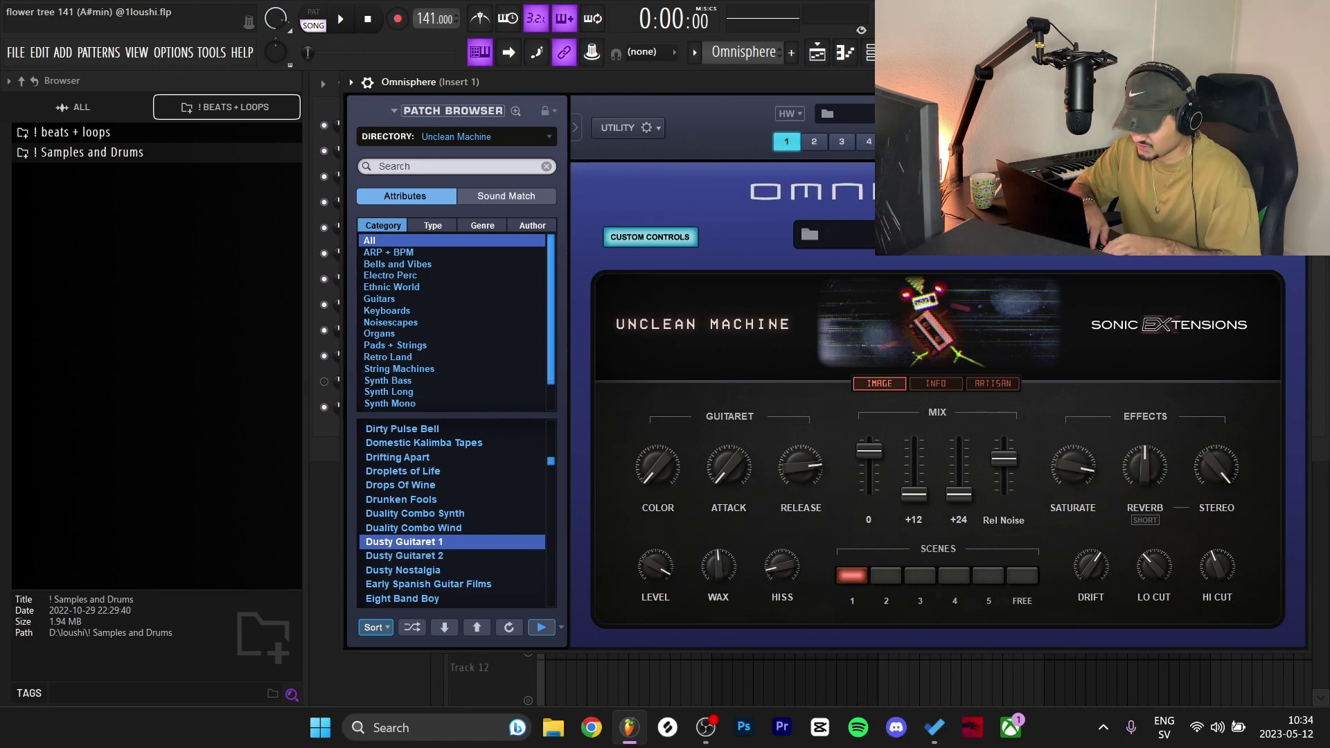
- Play several test notes to audition the Dusty Guitaret 1 patch in scene 1
key(z)
key(j)
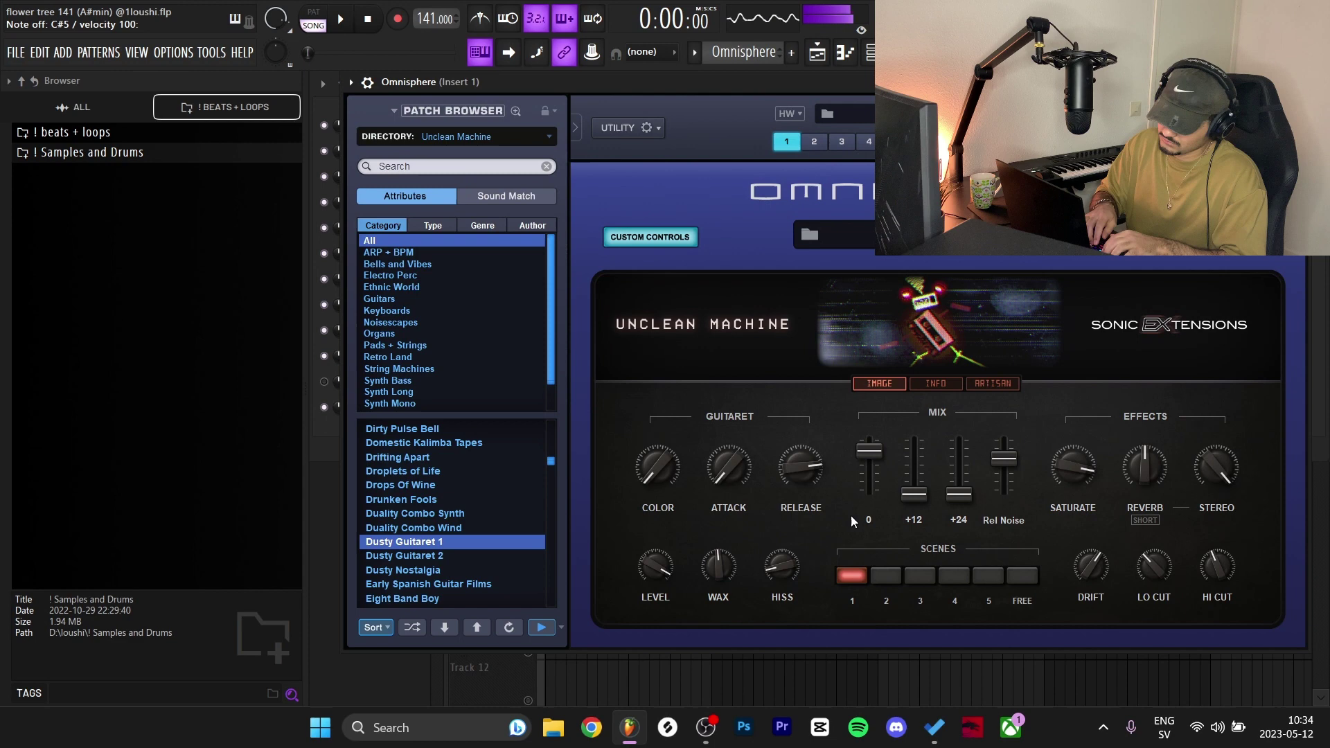
key(h)
key(r)
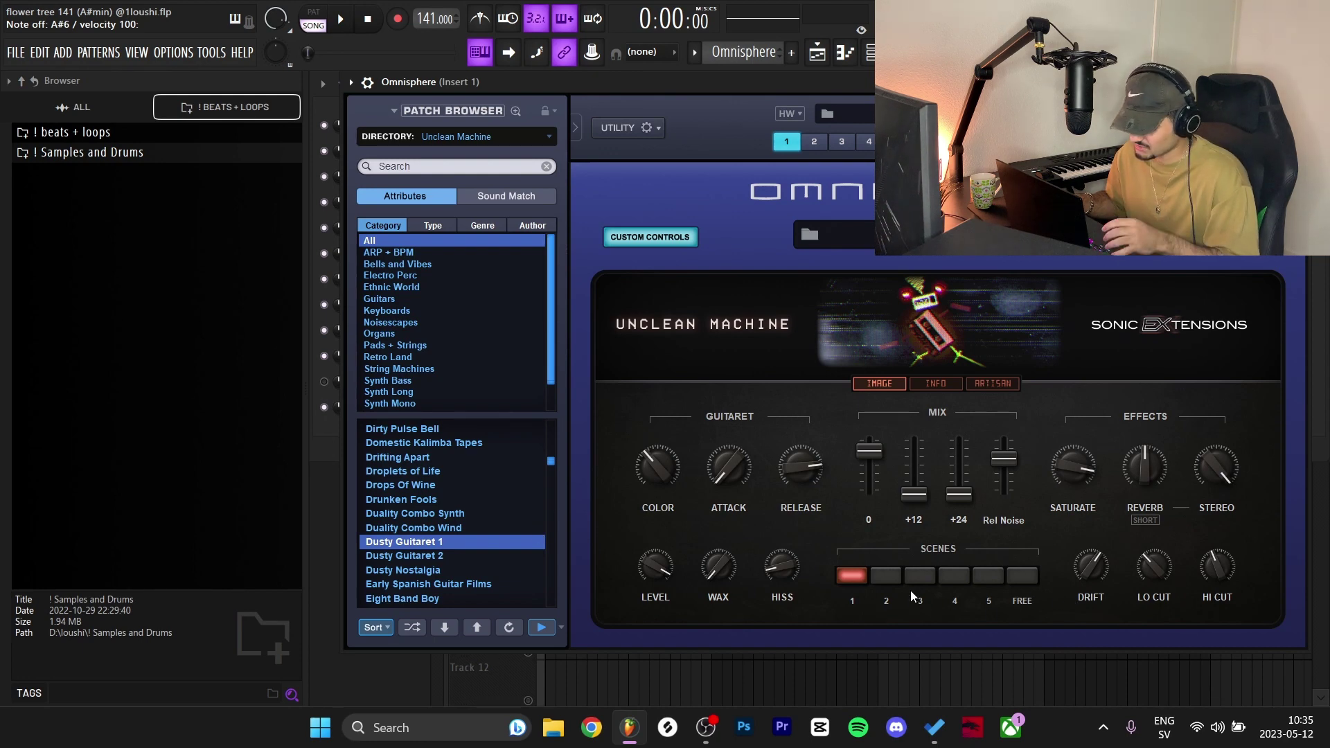
- Audition scenes 2 to 5 of the Dusty Guitaret 1 patch with test notes and return to scene 1
click(879, 577)
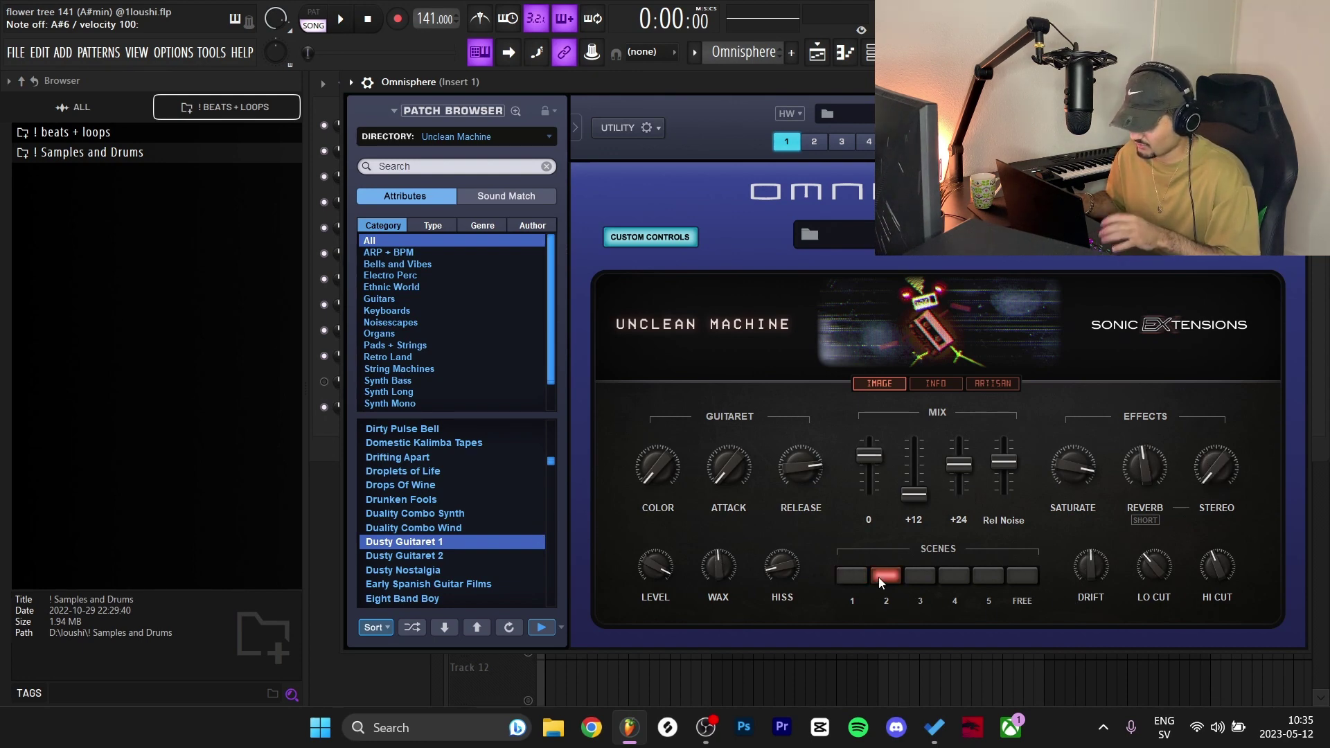
key(v)
key(j)
key(z)
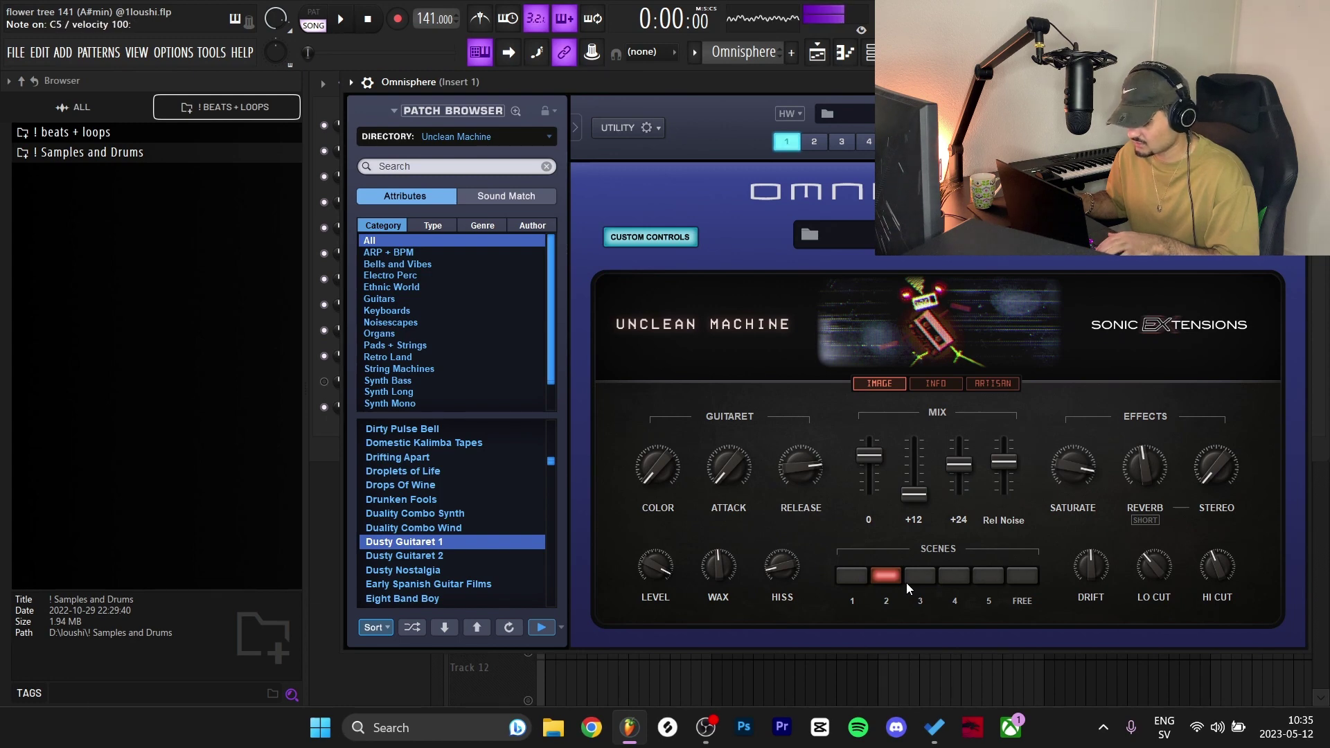
click(925, 585)
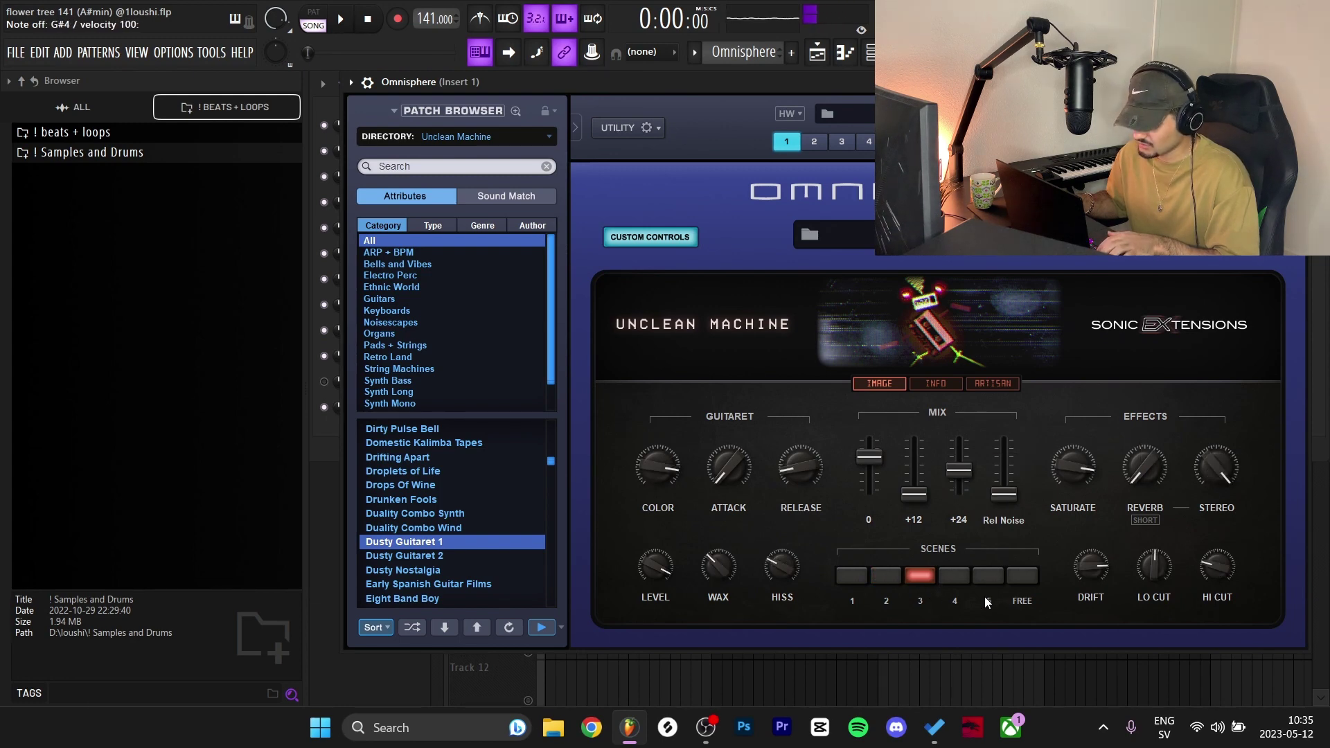
key(q)
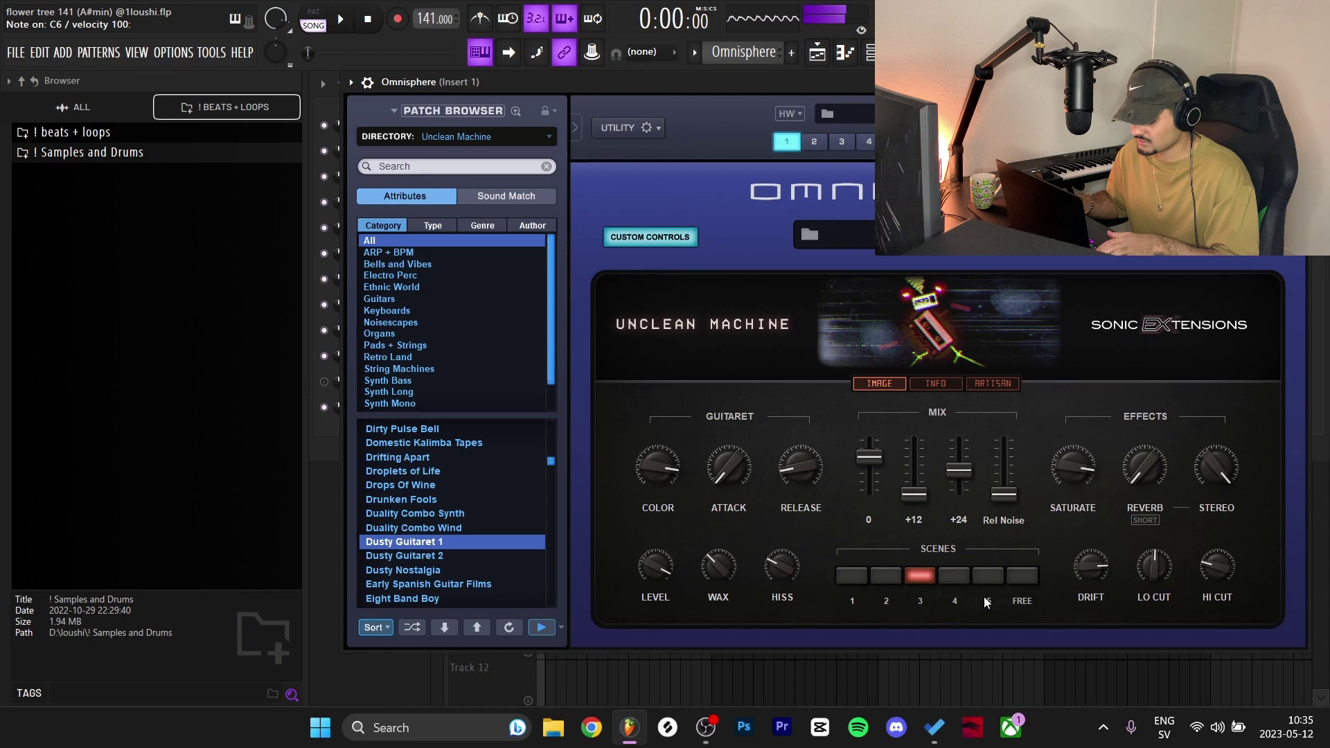
click(958, 585)
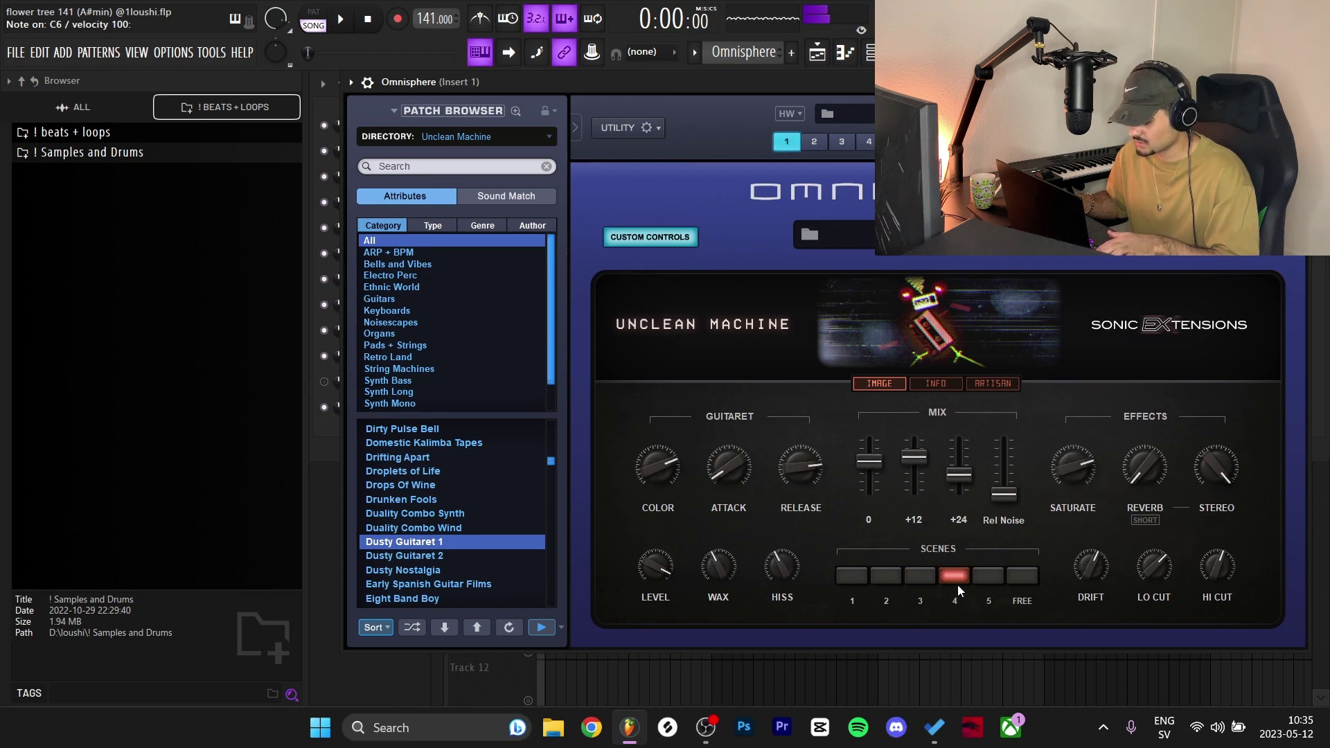
click(978, 578)
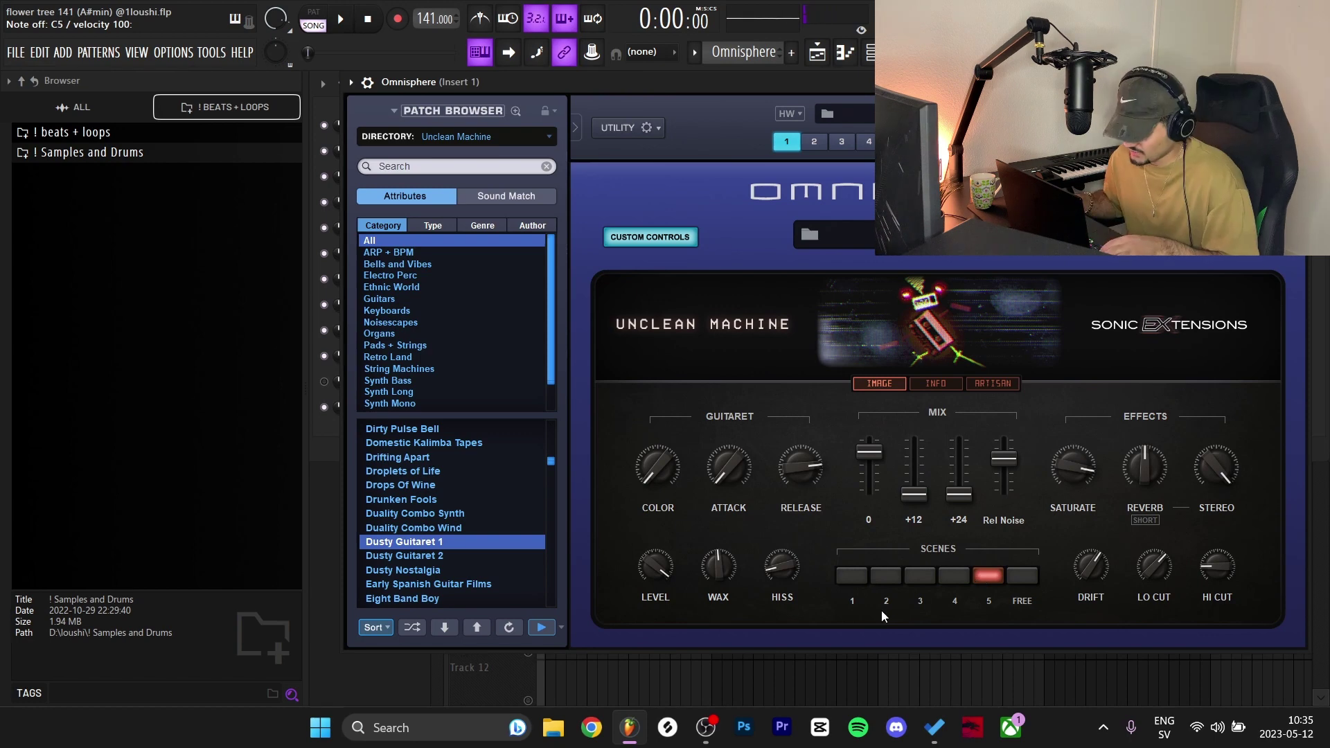
click(859, 579)
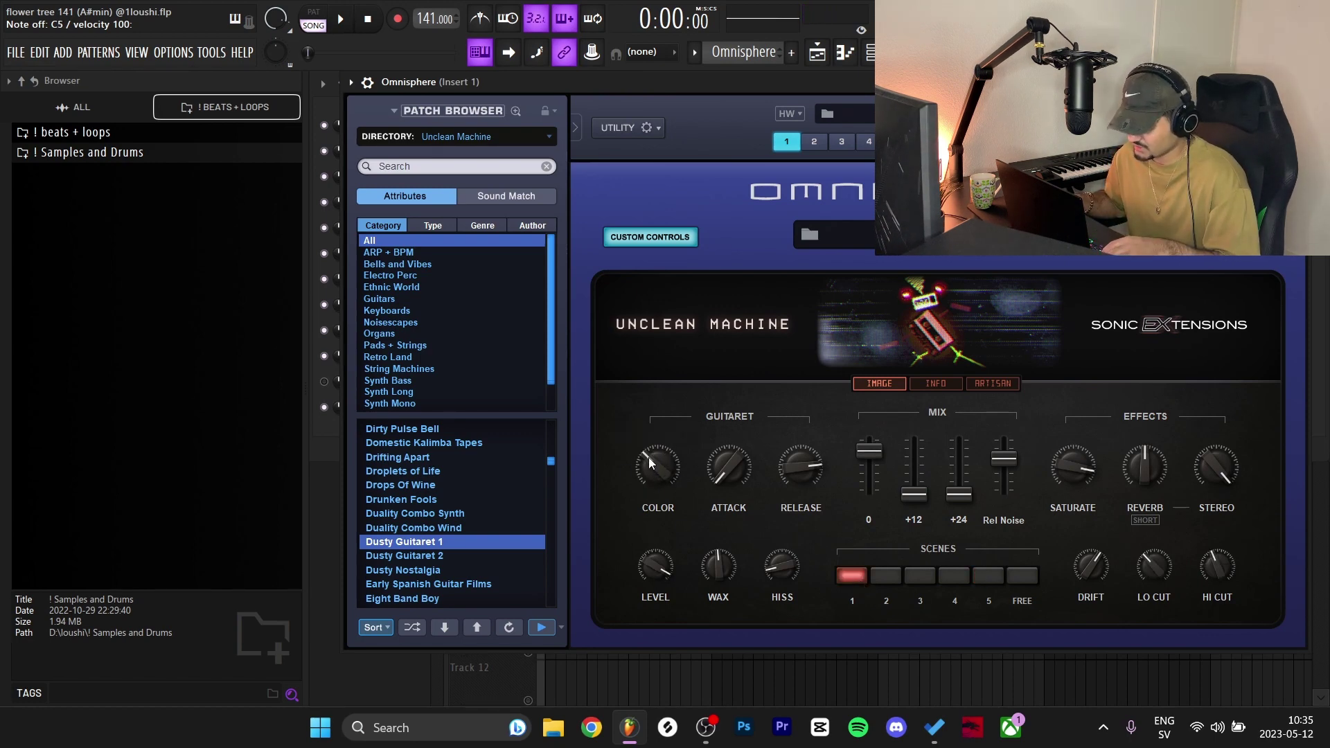
mouse_move(650, 458)
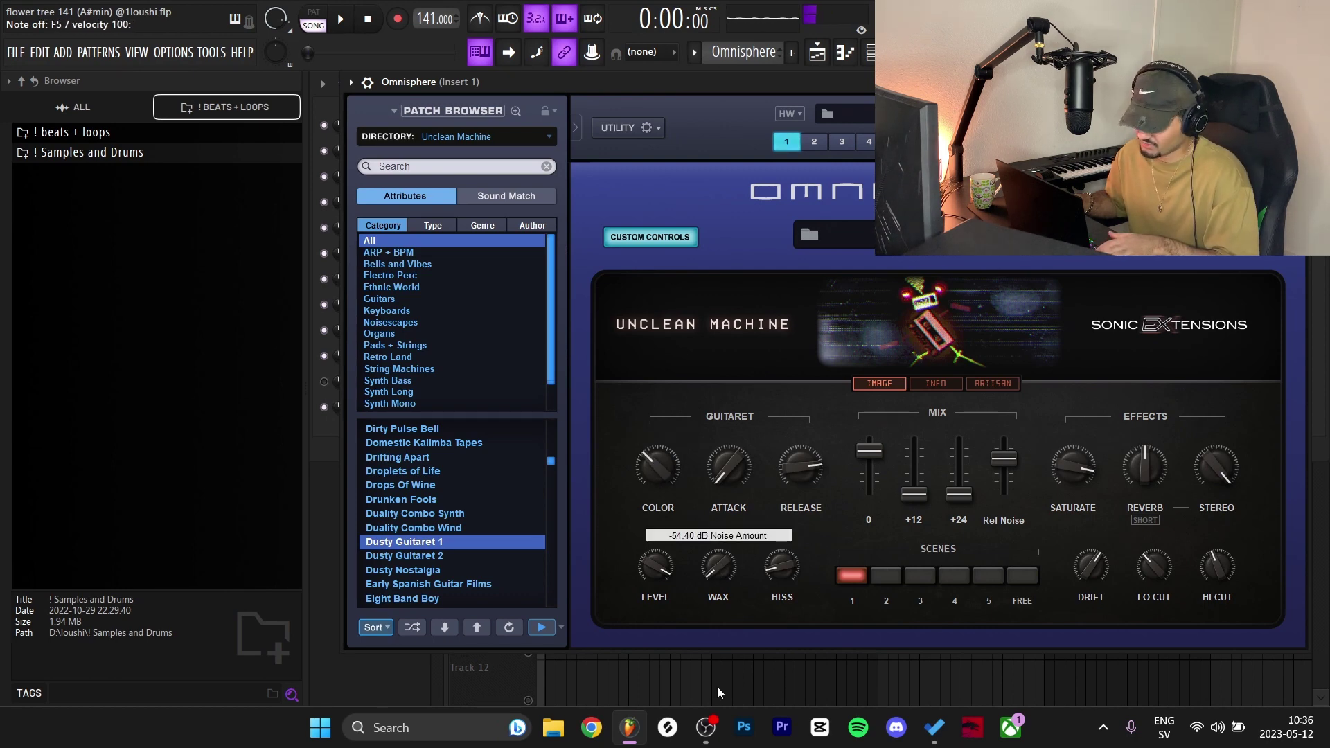
- Open the Omnisphere piano roll and delete the low sustained notes and all melody notes from bar 5 onward
key(F7)
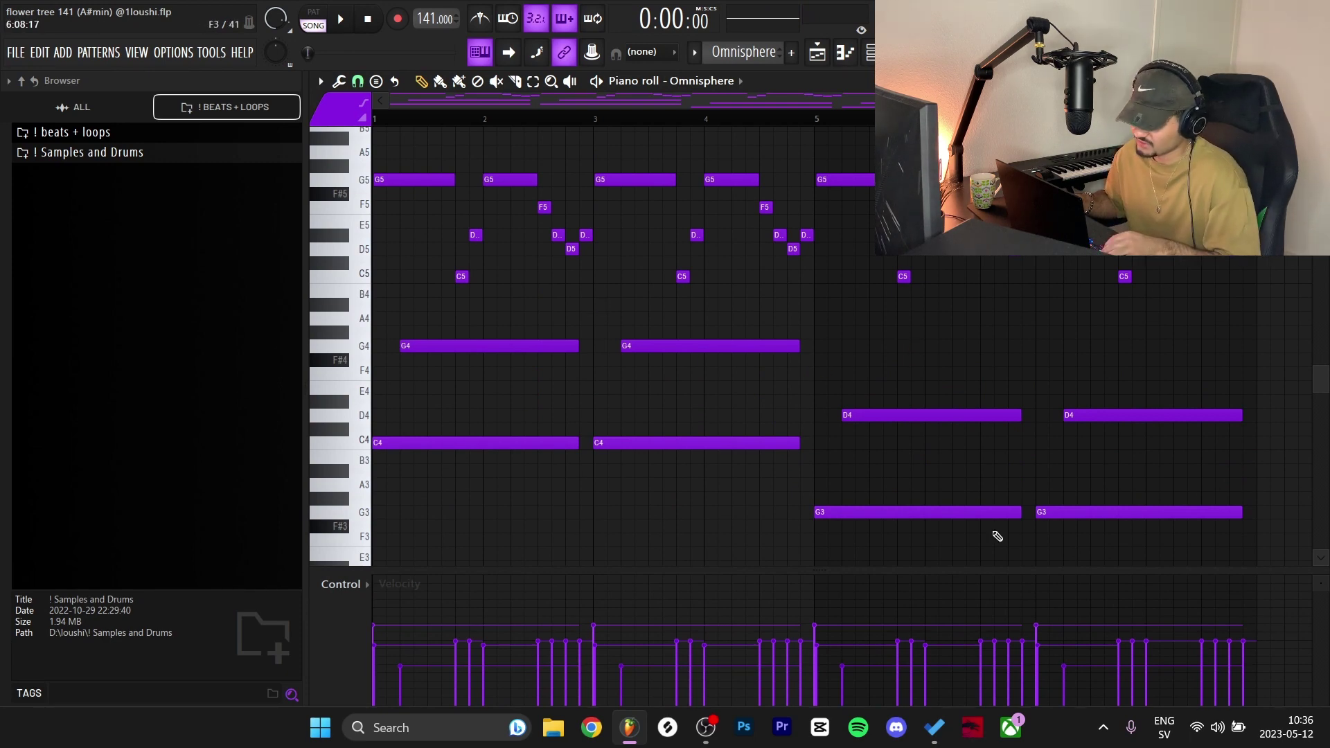
drag(430, 326, 1312, 616)
key(Delete)
drag(1294, 443, 869, 121)
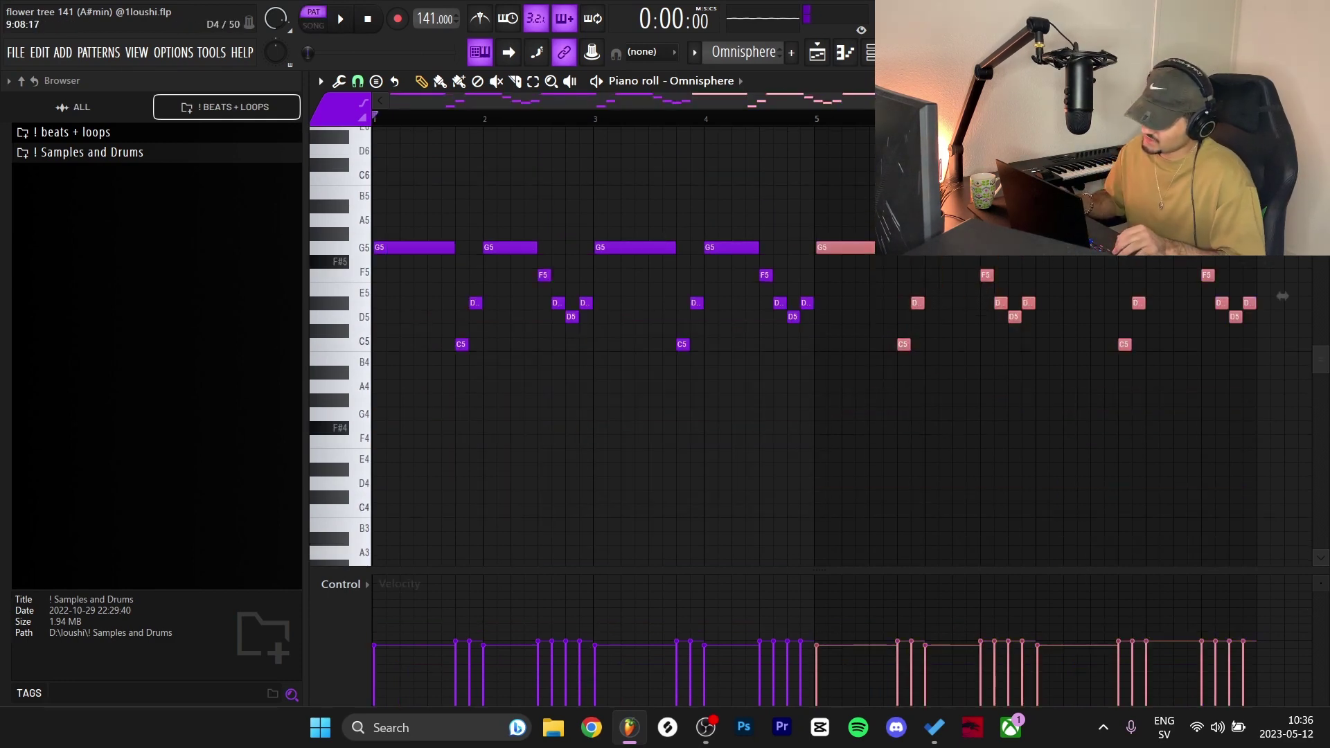
key(Delete)
key(l)
- Stretch all the melody notes to double their length and play the stretched melody
key(ctrl+a)
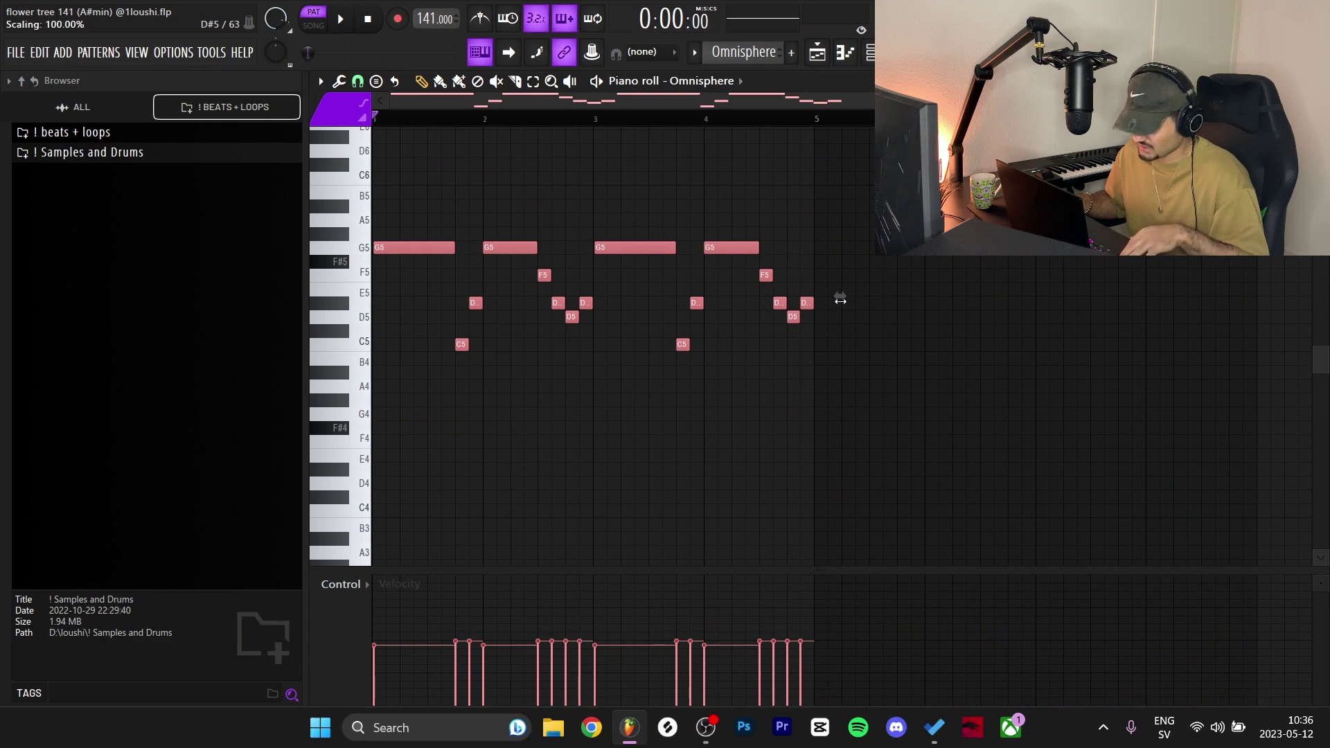
drag(841, 300, 1266, 331)
ctrl+click(1024, 405)
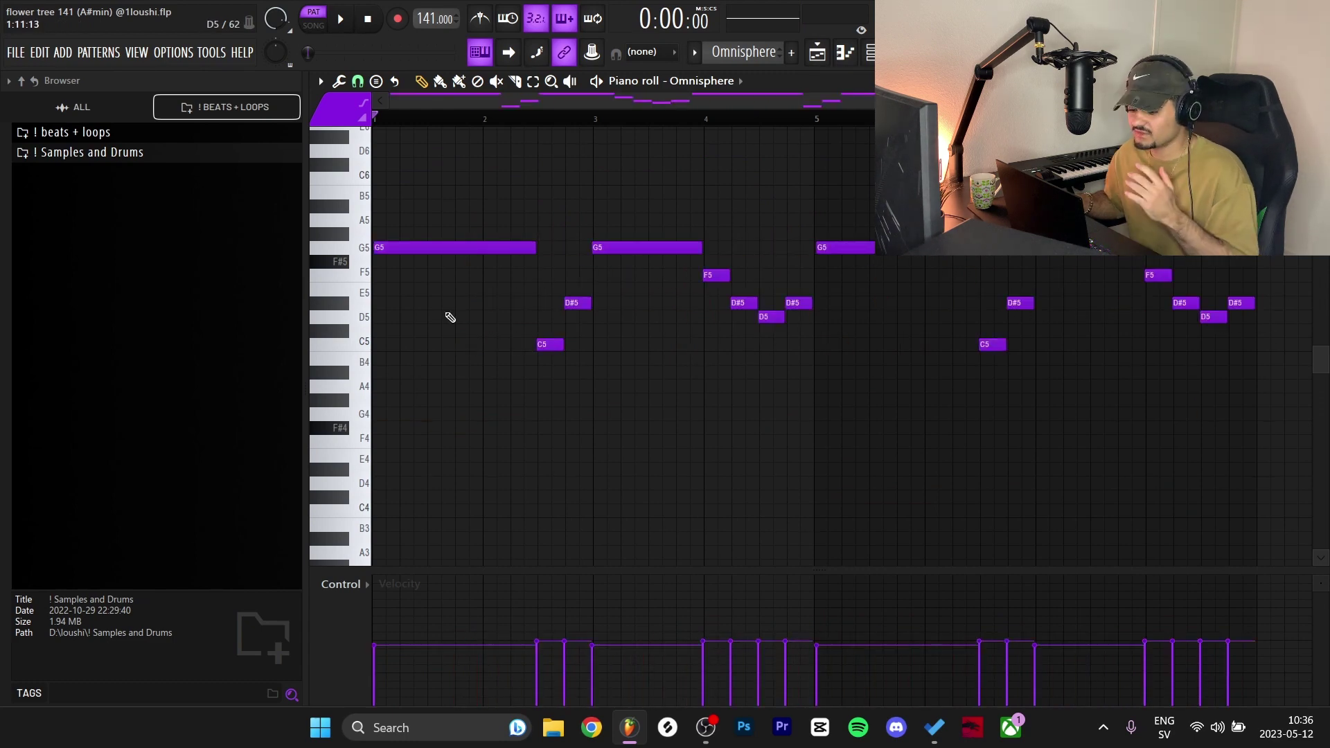
key(space)
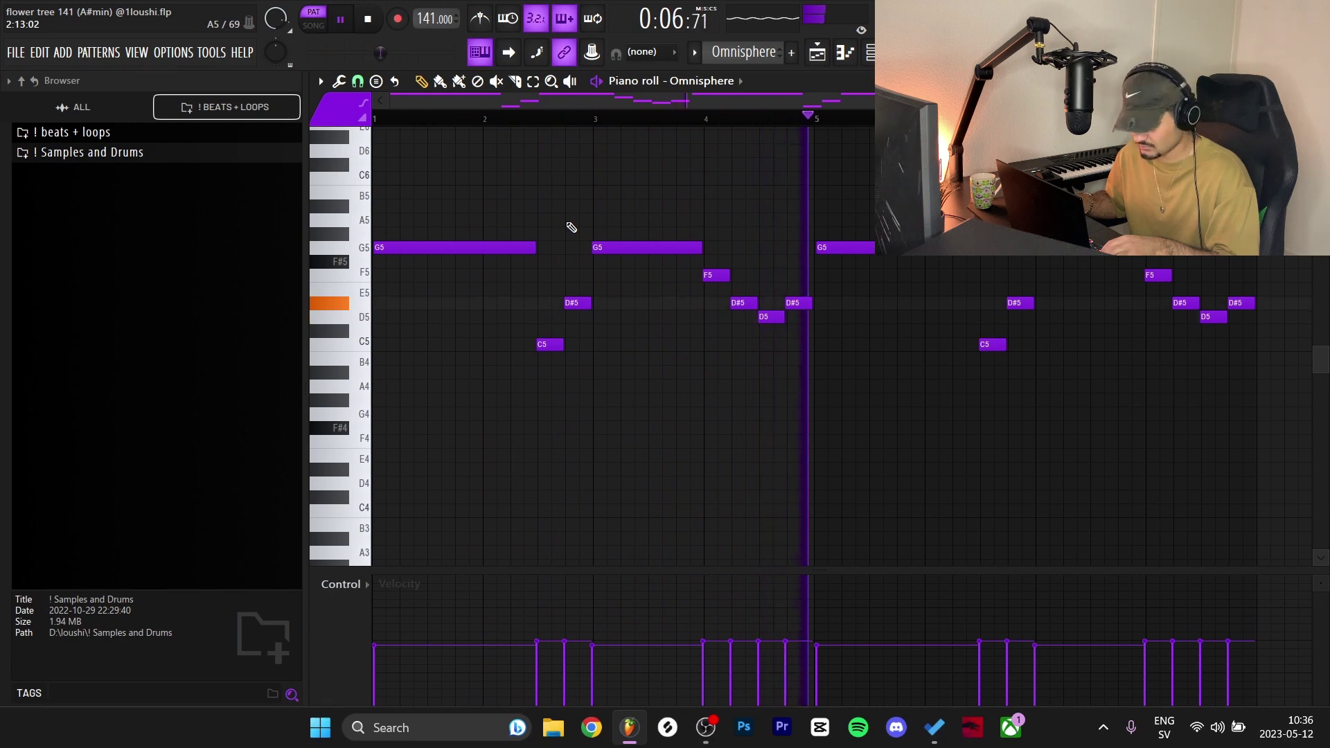
key(space)
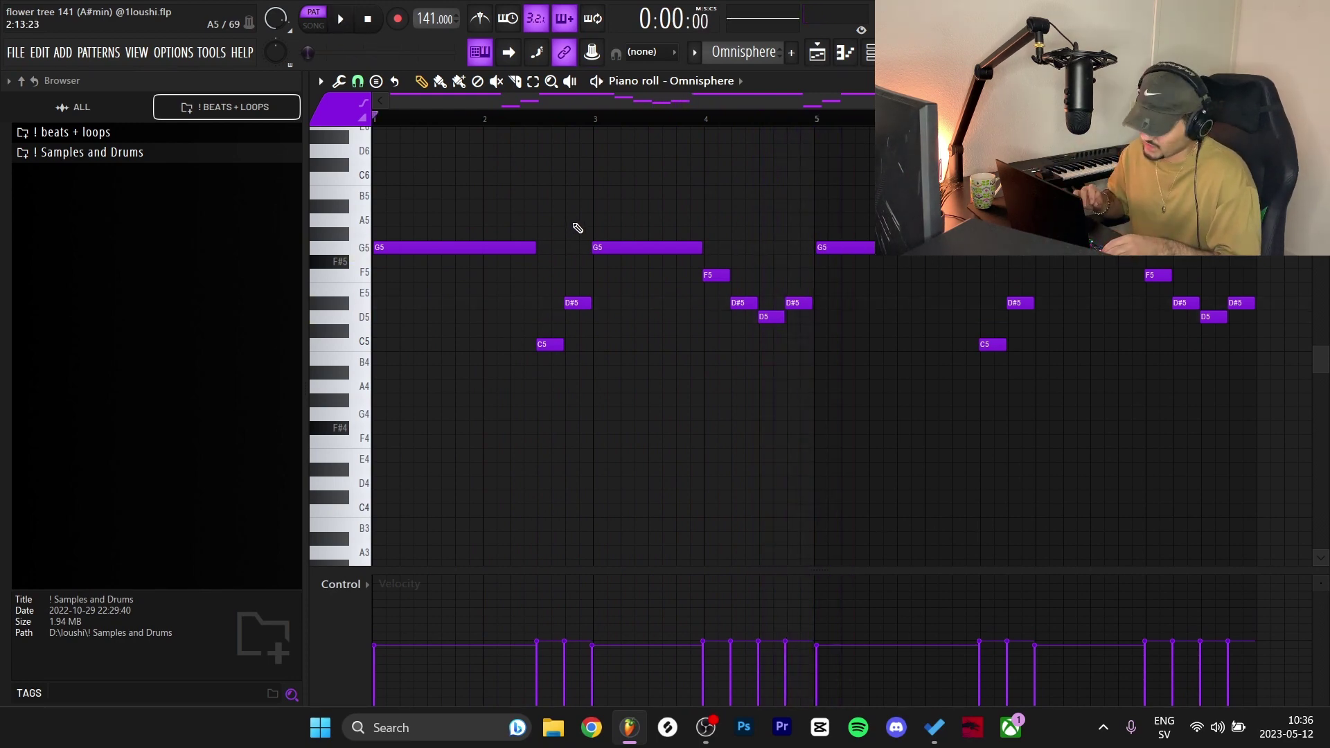
- Scale all the melody notes down to 50% and play the shortened melody
key(ctrl+a)
drag(1281, 296, 857, 261)
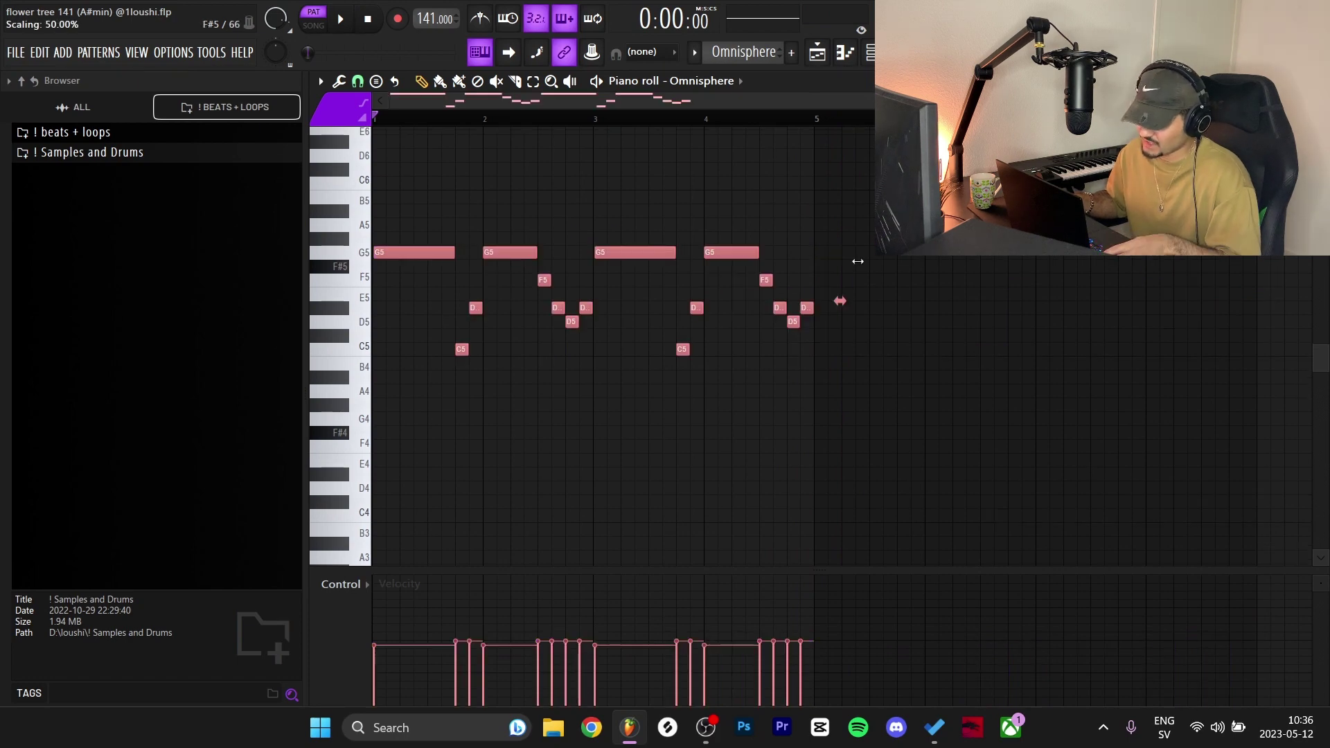
click(630, 362)
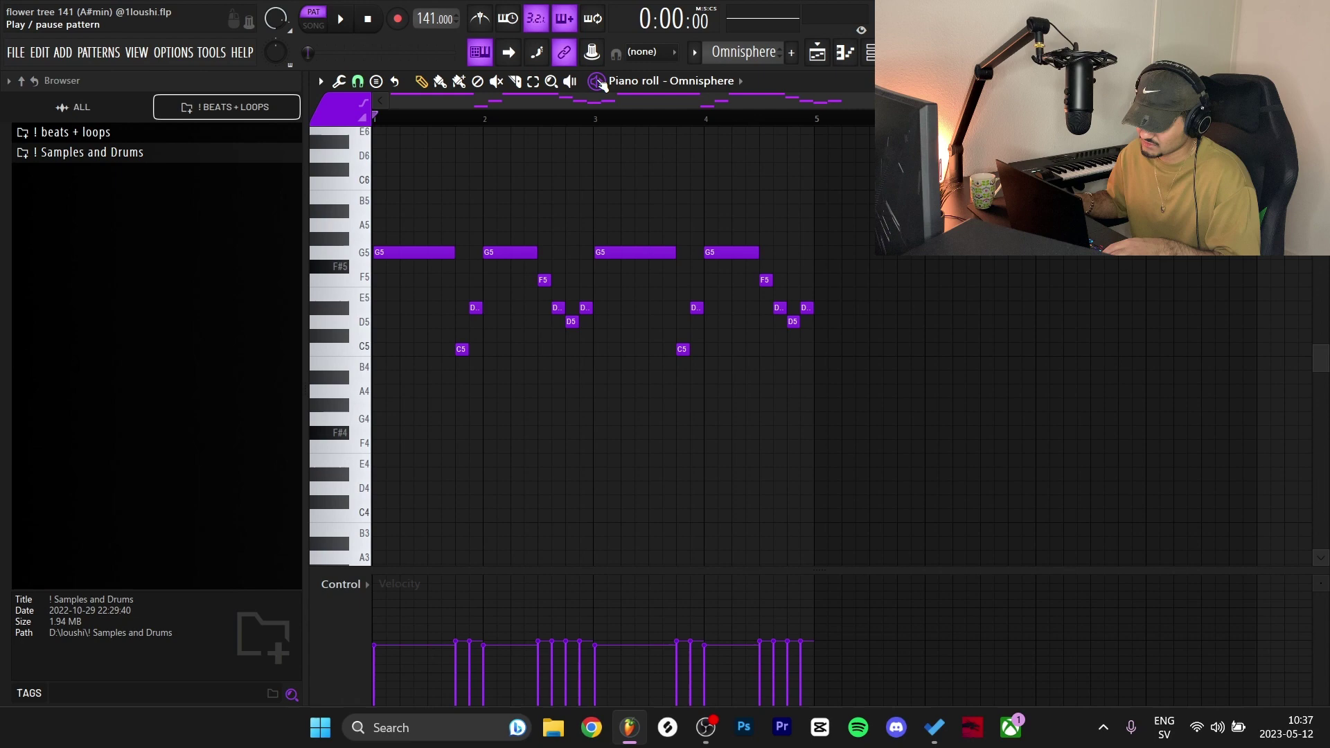
click(597, 81)
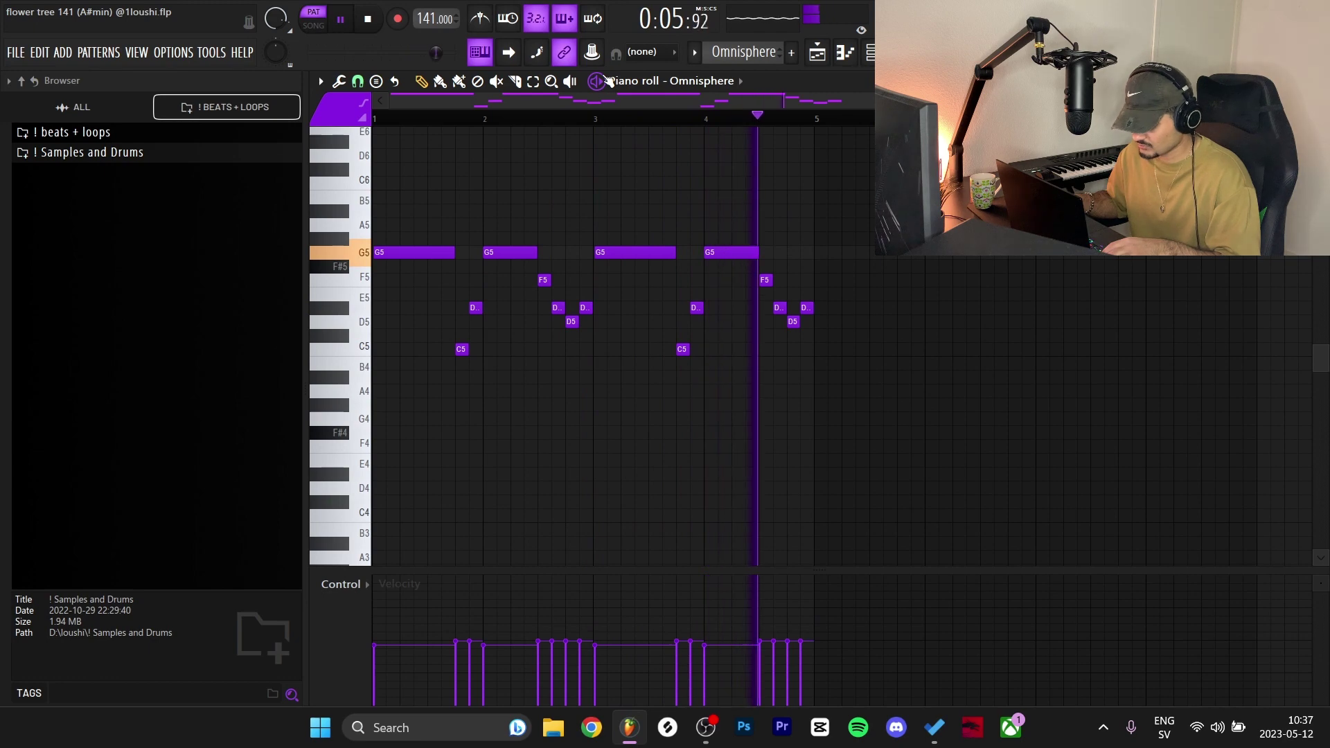
key(space)
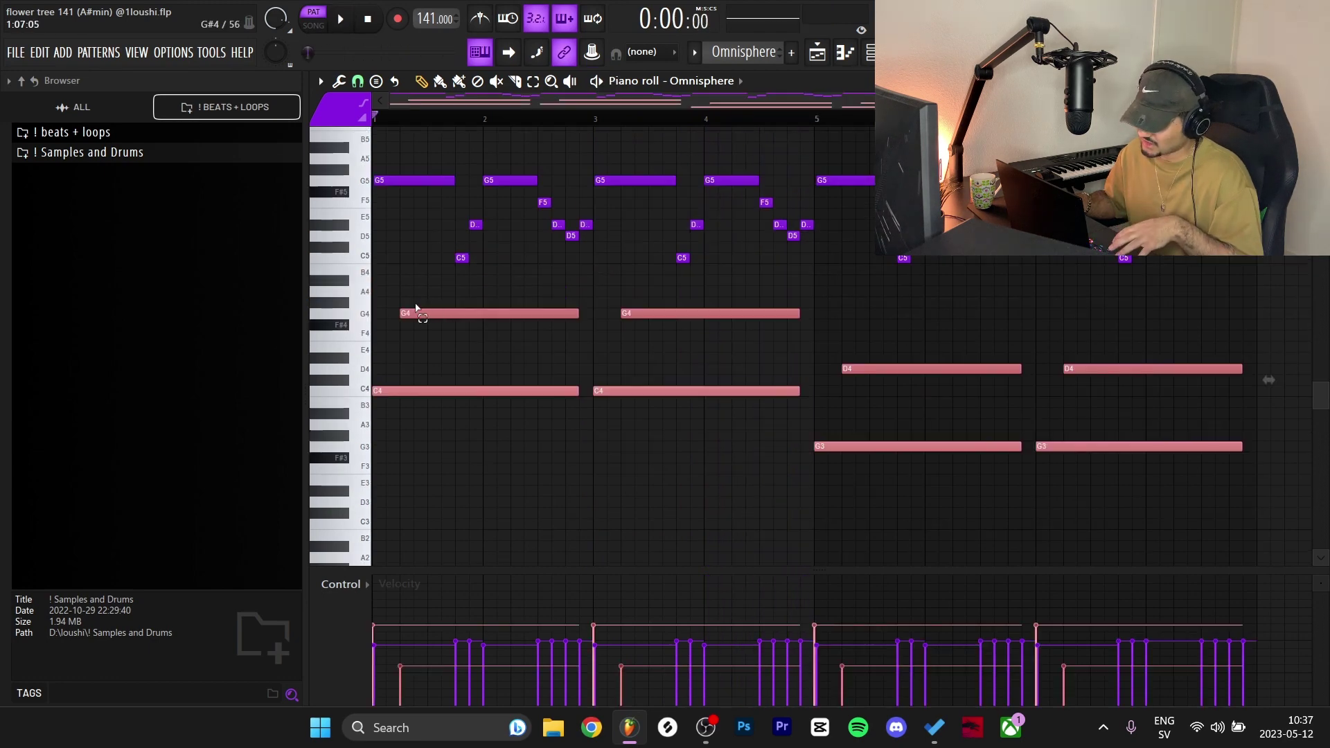
- Select the low sustained notes, single out the first C4 and G4 pair, and play the pattern with them
drag(415, 298, 1178, 475)
drag(415, 428, 427, 298)
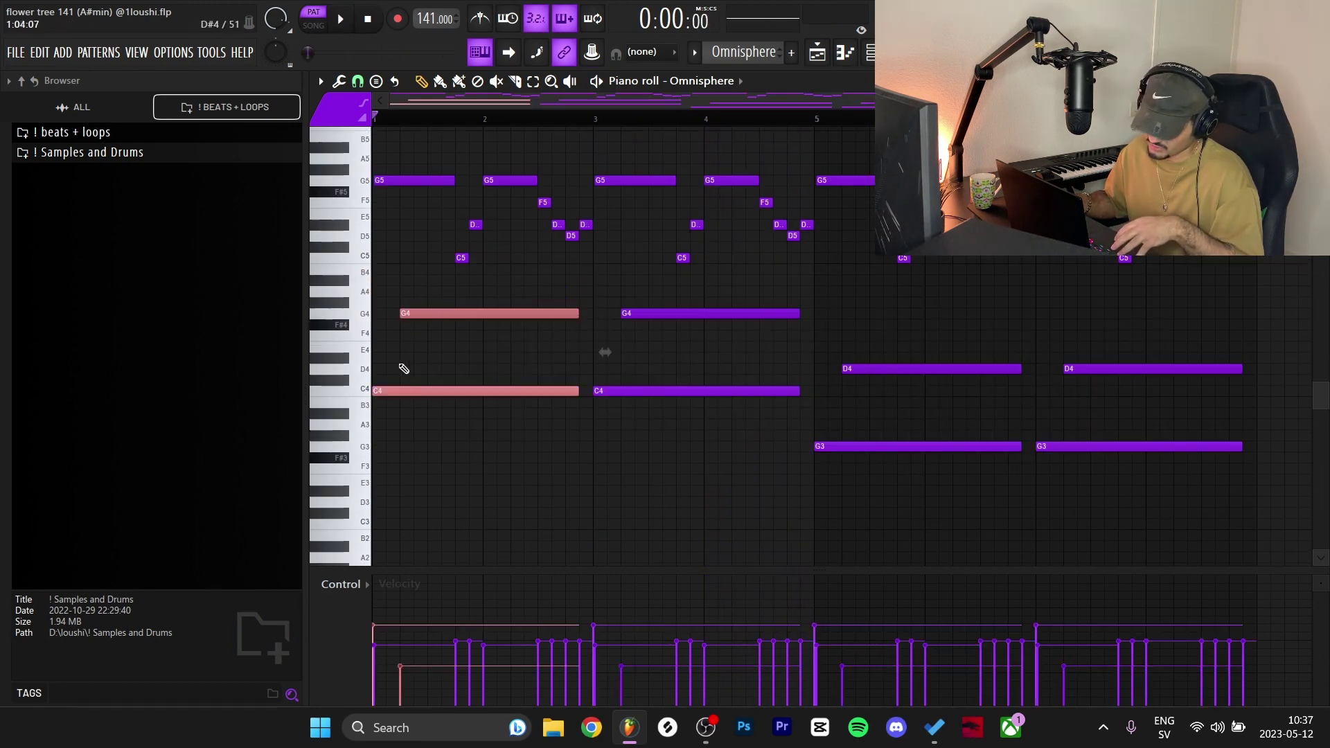
ctrl+click(469, 348)
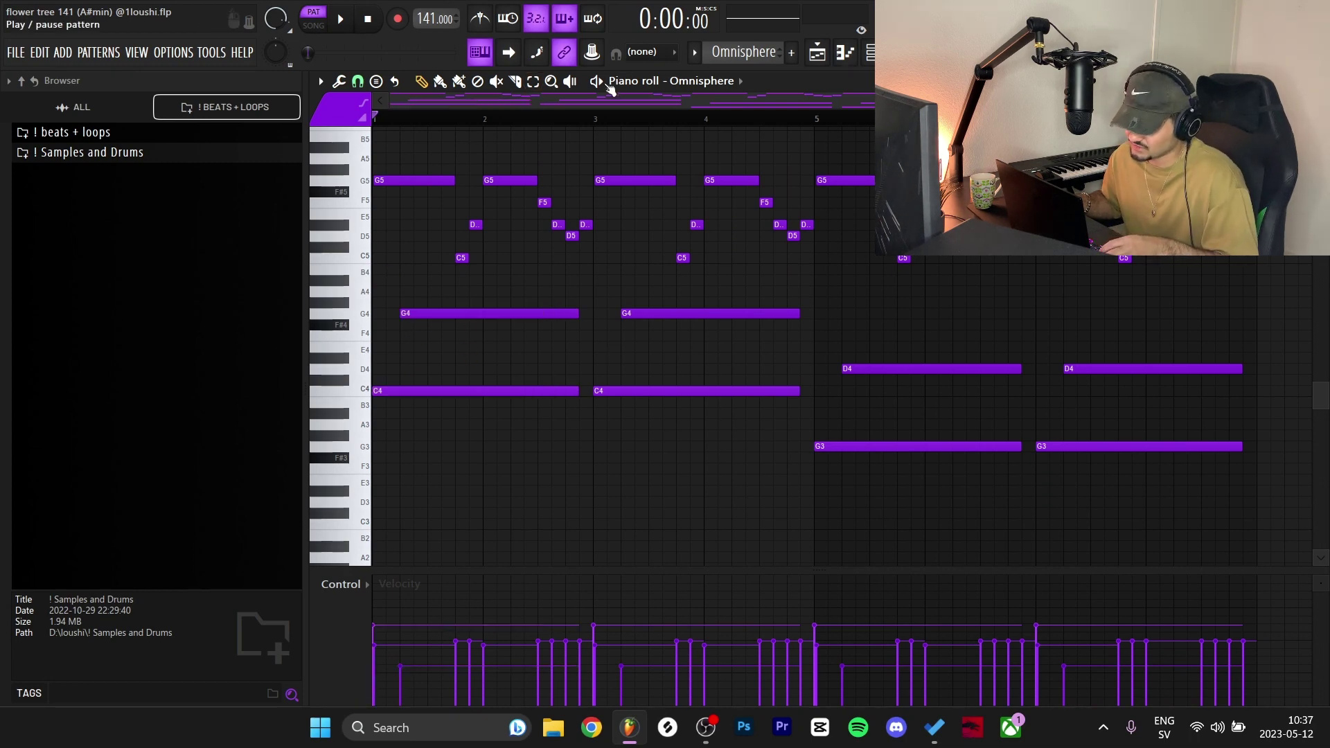
click(597, 84)
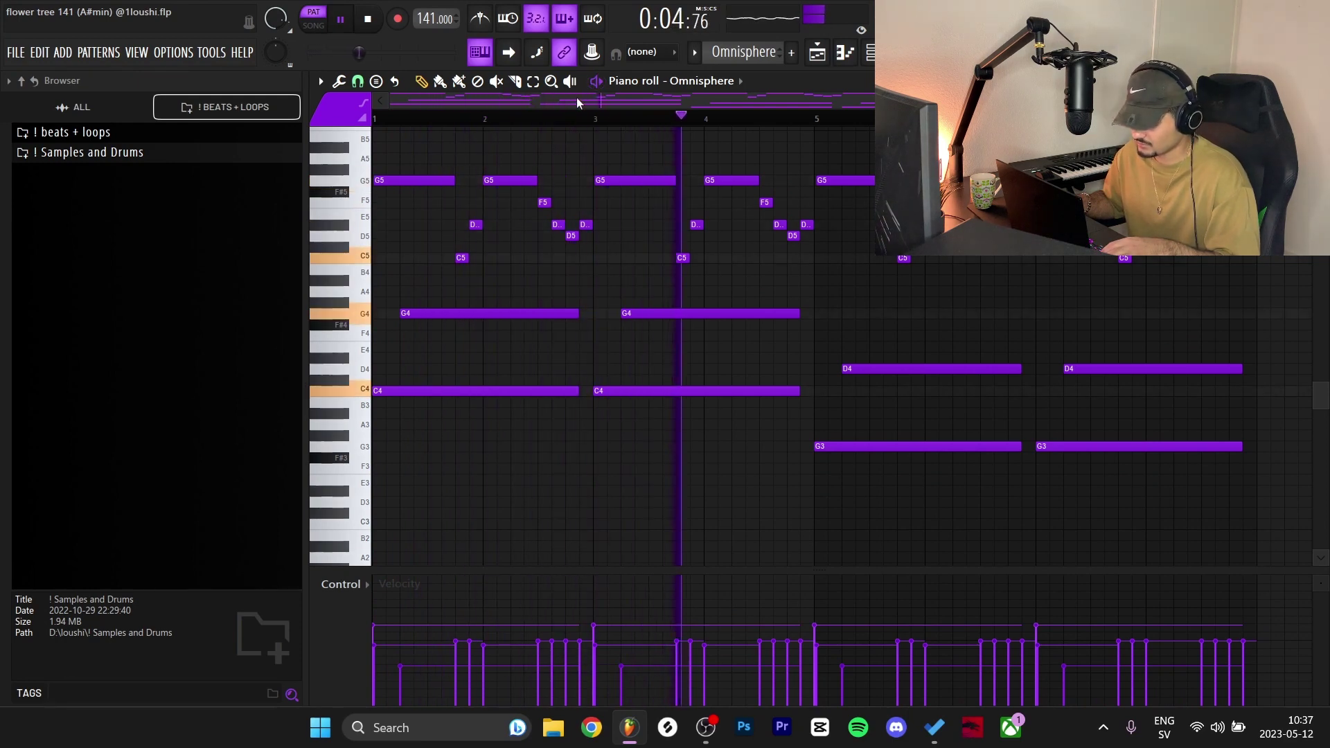
key(space)
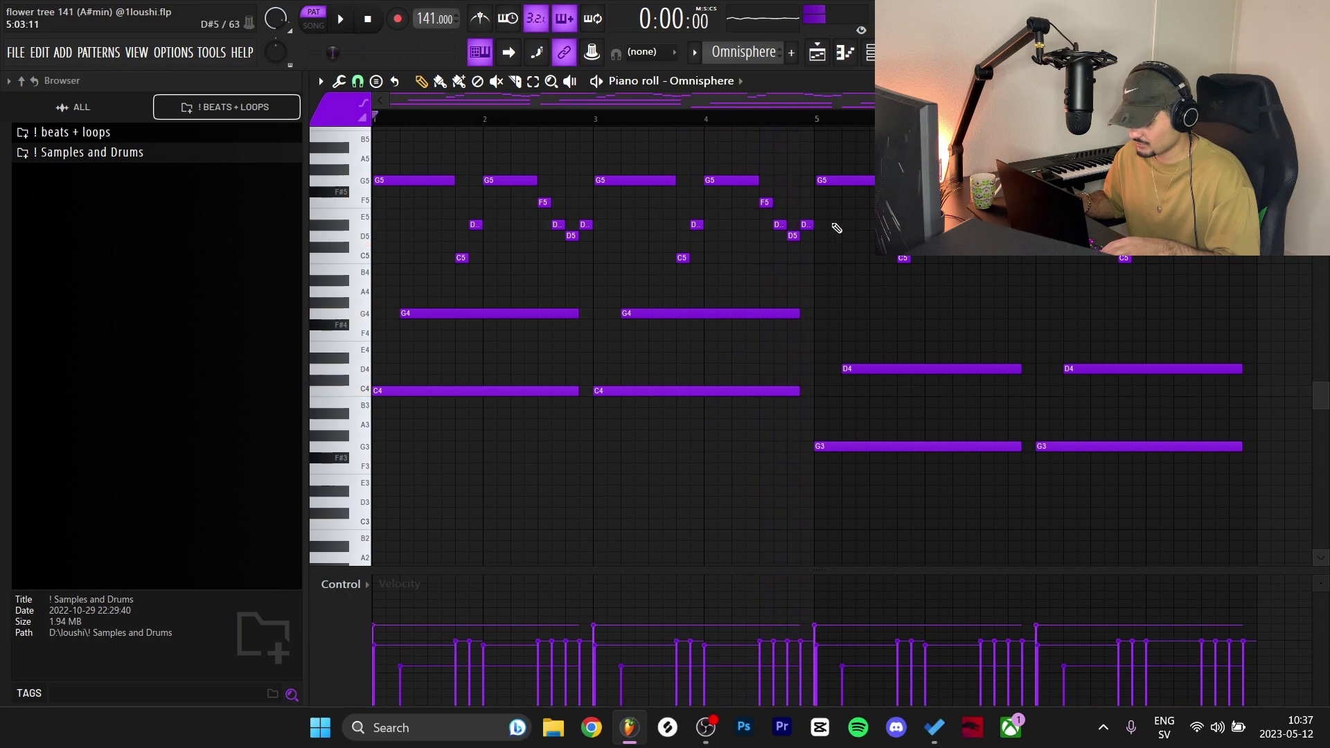
- Transpose the low sustained notes from bar 5 onward up five semitones to C4 and G4
drag(841, 354, 1203, 505)
key(shift+Up)
key(shift+Up)
key(shift+Up)
key(shift+Up)
key(shift+Up)
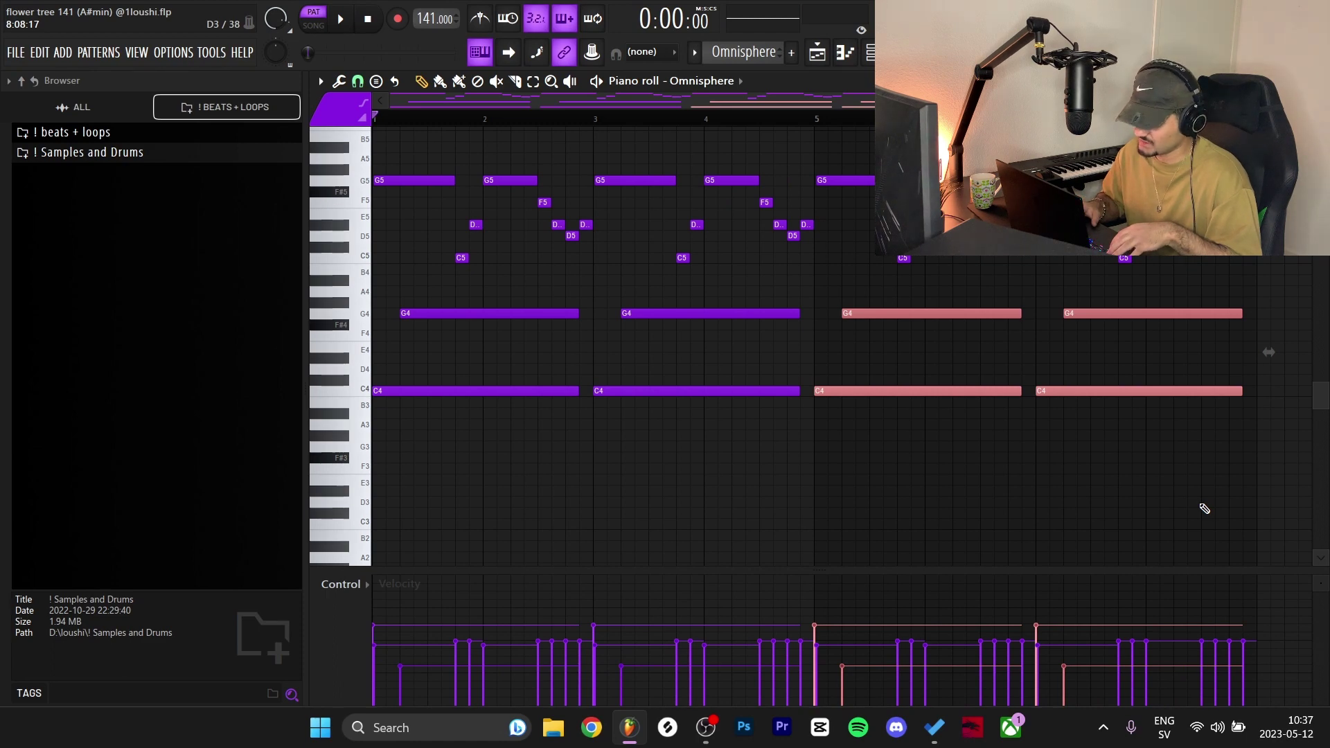
- Transpose the selected sustained notes back down five semitones to G3 and D4
key(shift+Down)
key(shift+Down)
key(shift+Down)
key(shift+Down)
key(shift+Down)
- Play the pattern with its low sustained notes, clear the note selection, and stop playback
key(space)
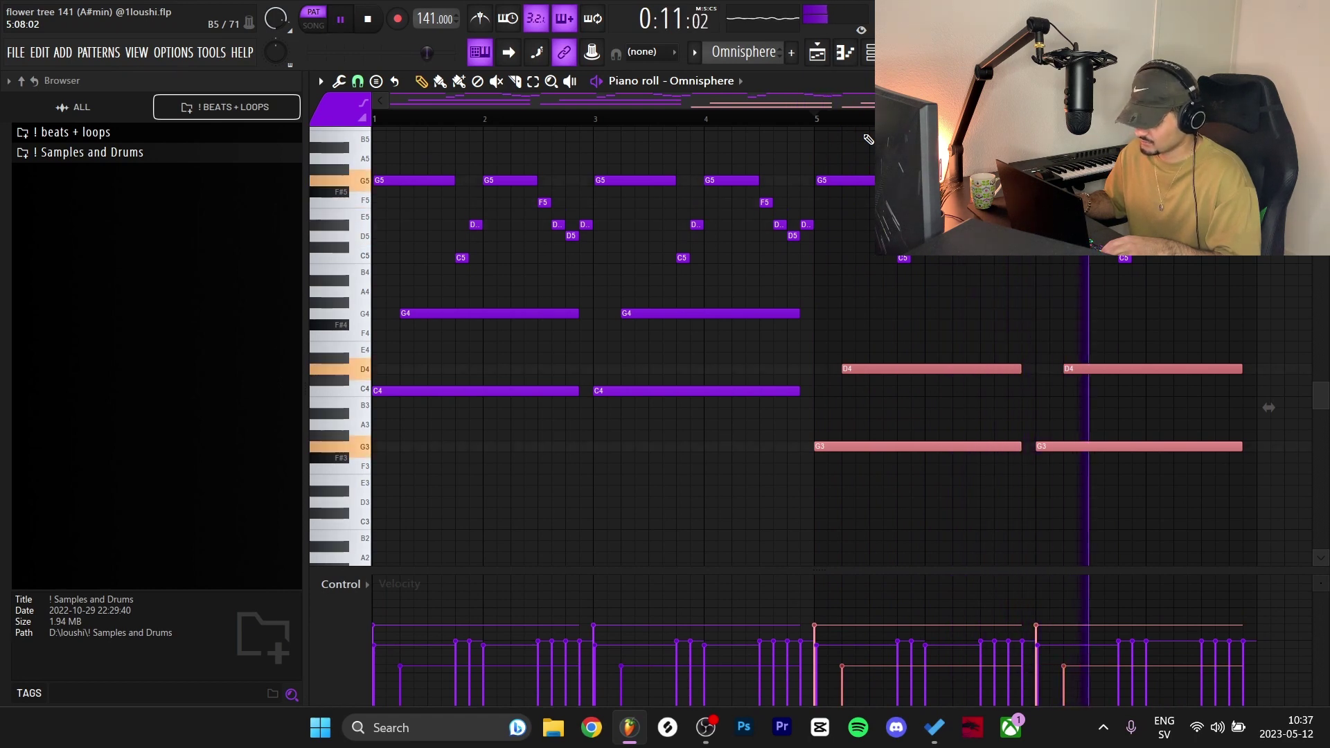
click(1132, 346)
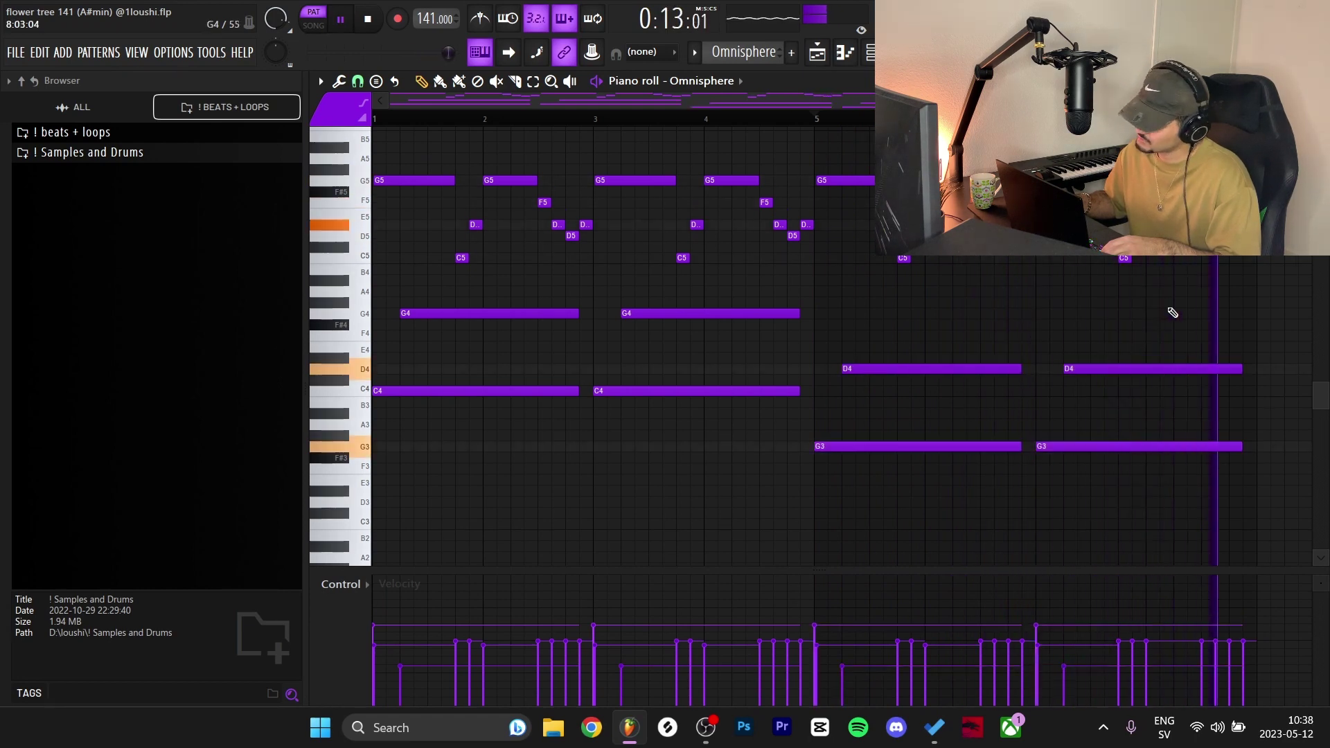
key(space)
- Examine the Insert 1 mixer effects: soothe2, Delay TAPE-201, ValhallaVintageVerb and Fruity parametric EQ 2
key(F9)
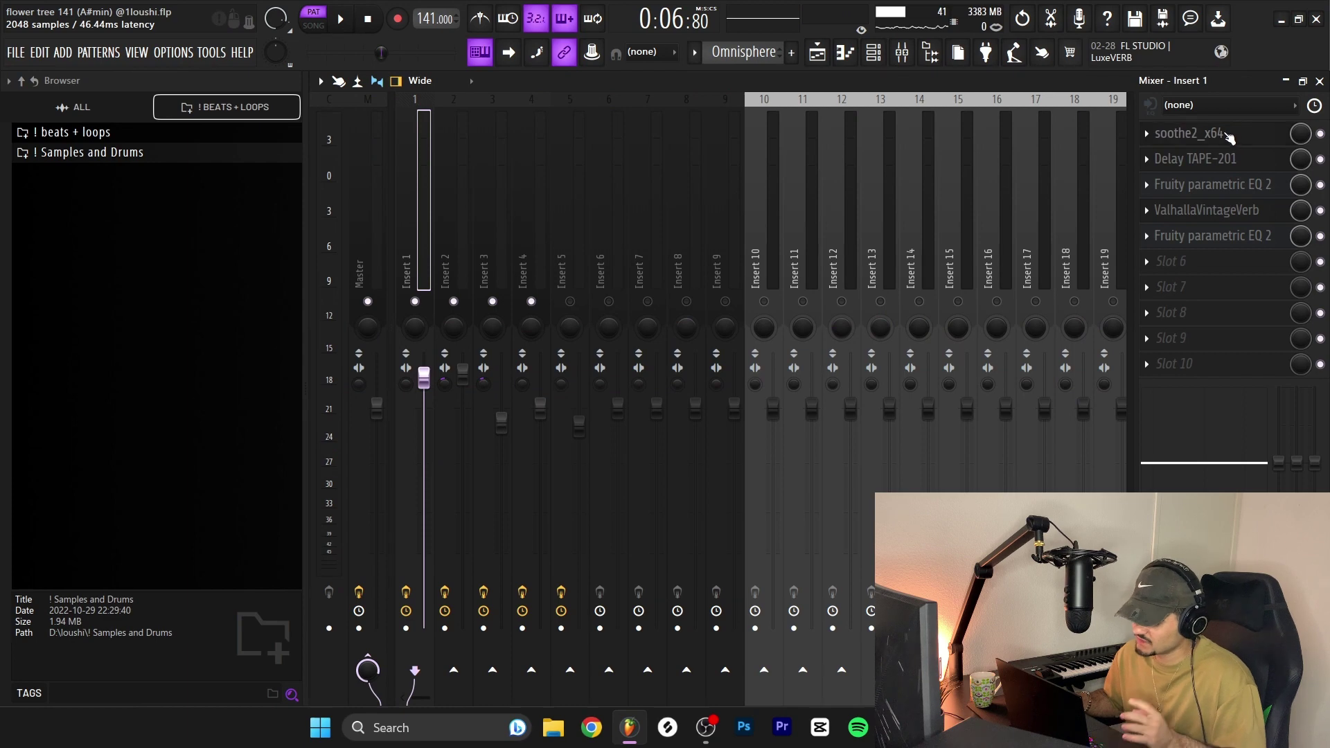
click(1227, 134)
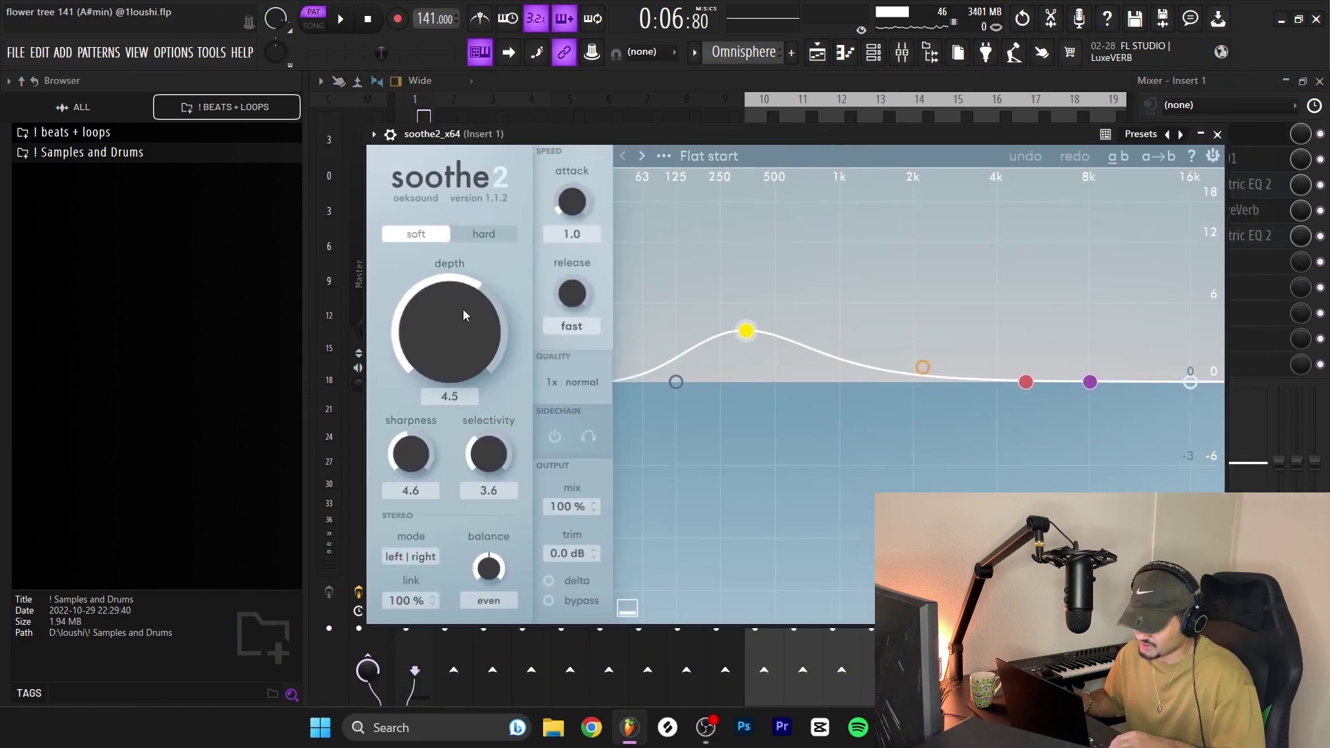
click(1217, 134)
click(1206, 159)
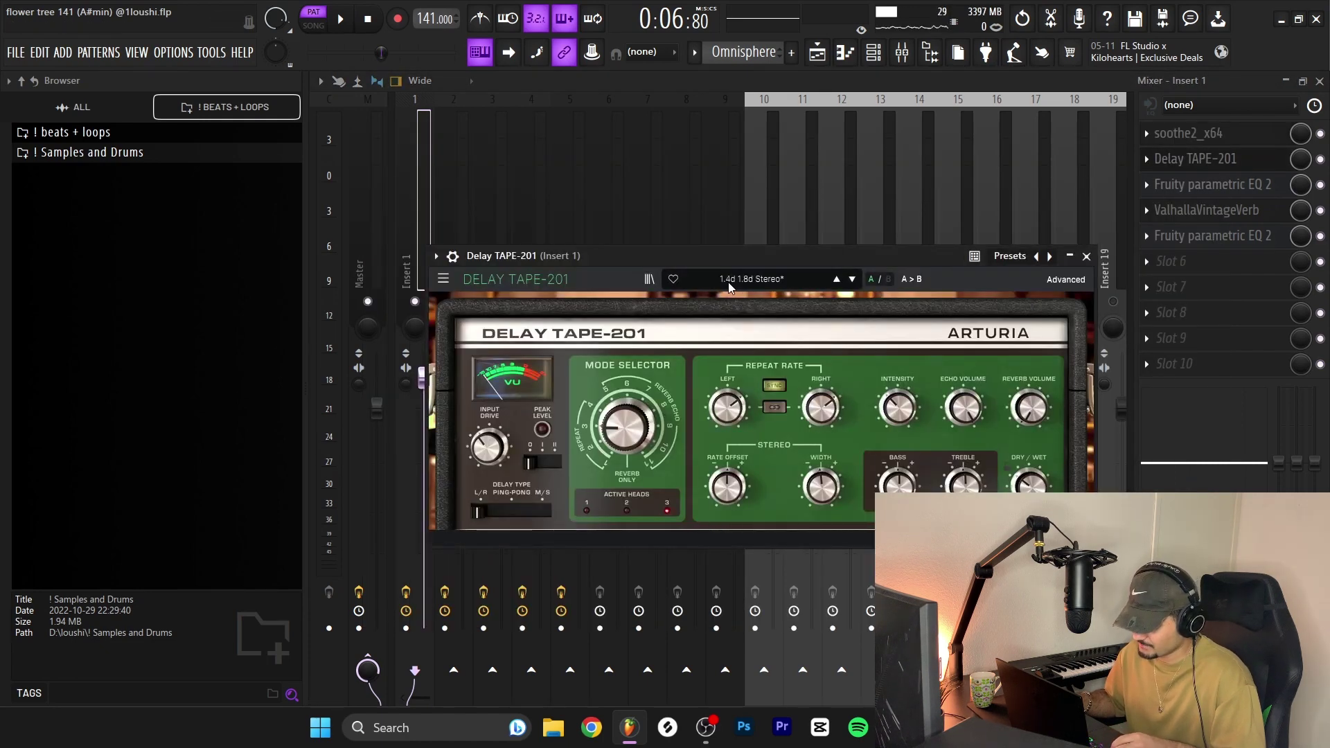
click(1212, 184)
click(1205, 210)
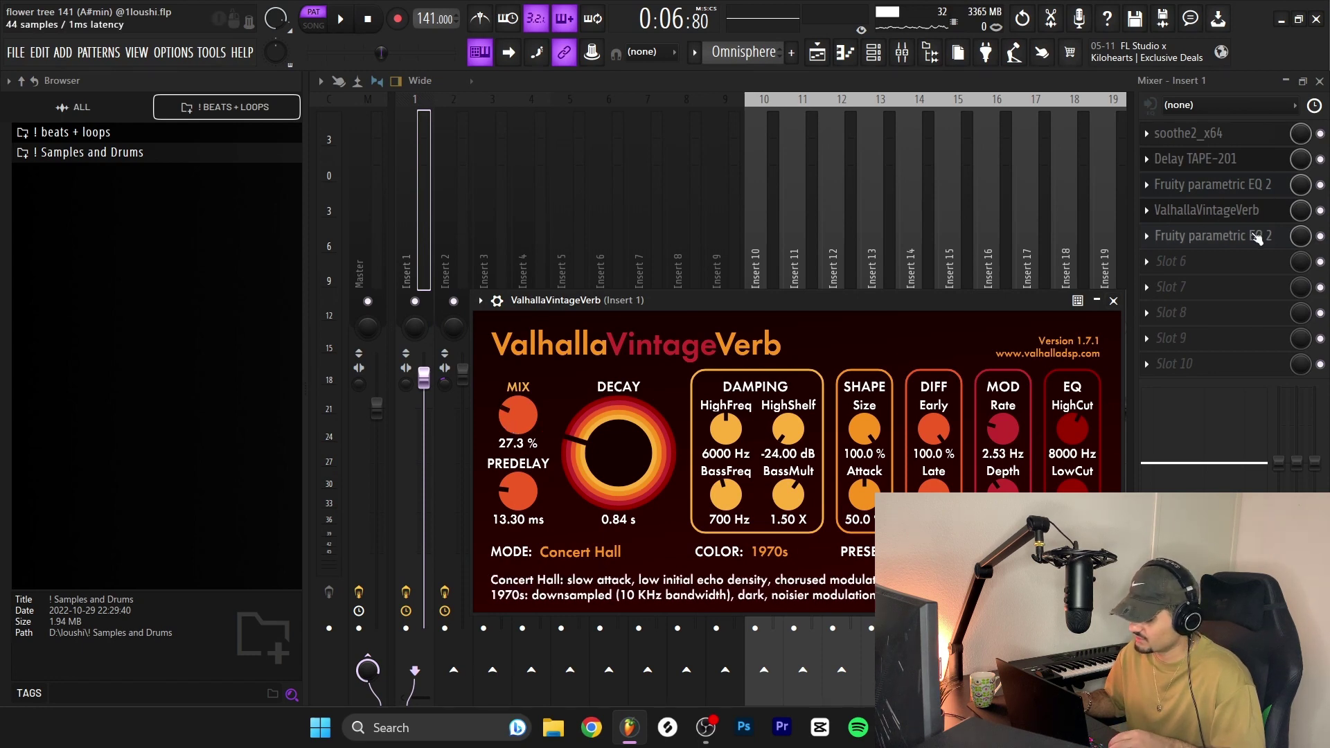
click(1213, 185)
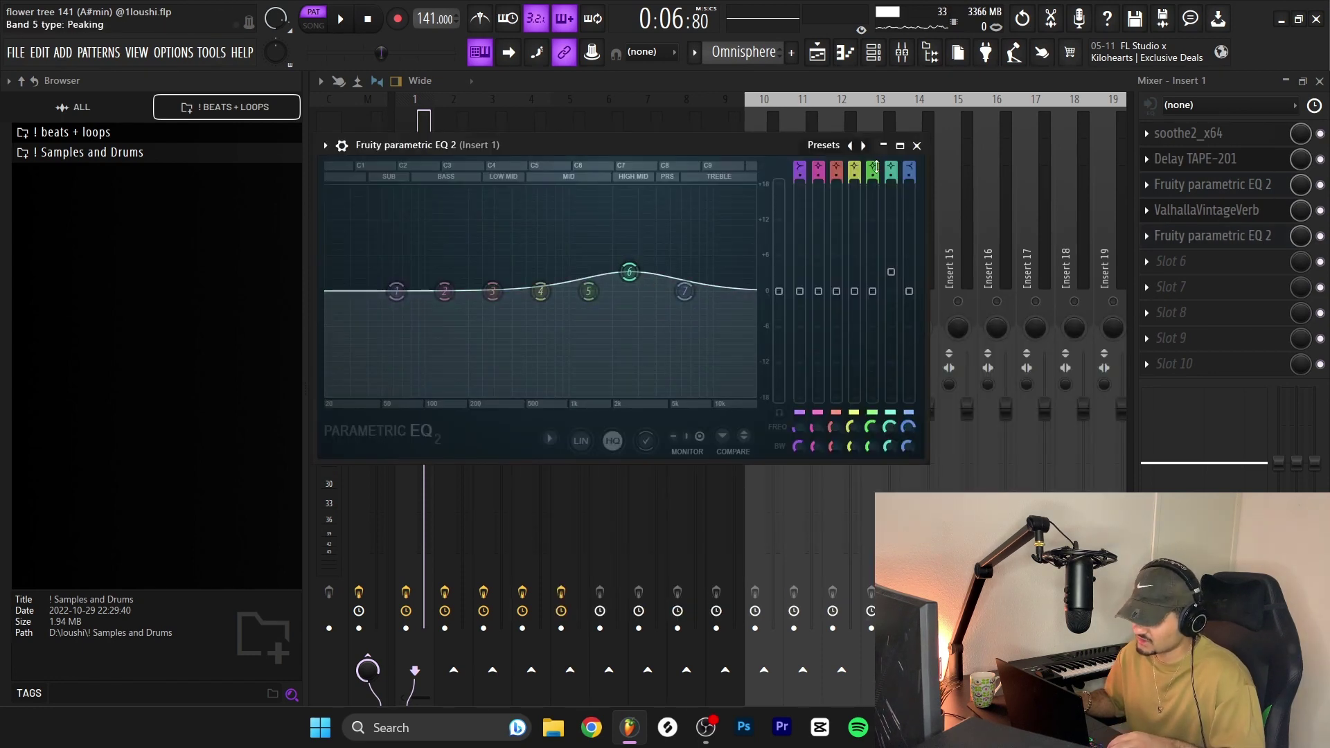
- Close the Insert 1 equalizer and the mixer, and play the Omnisphere pattern from the piano roll
click(917, 145)
click(1320, 81)
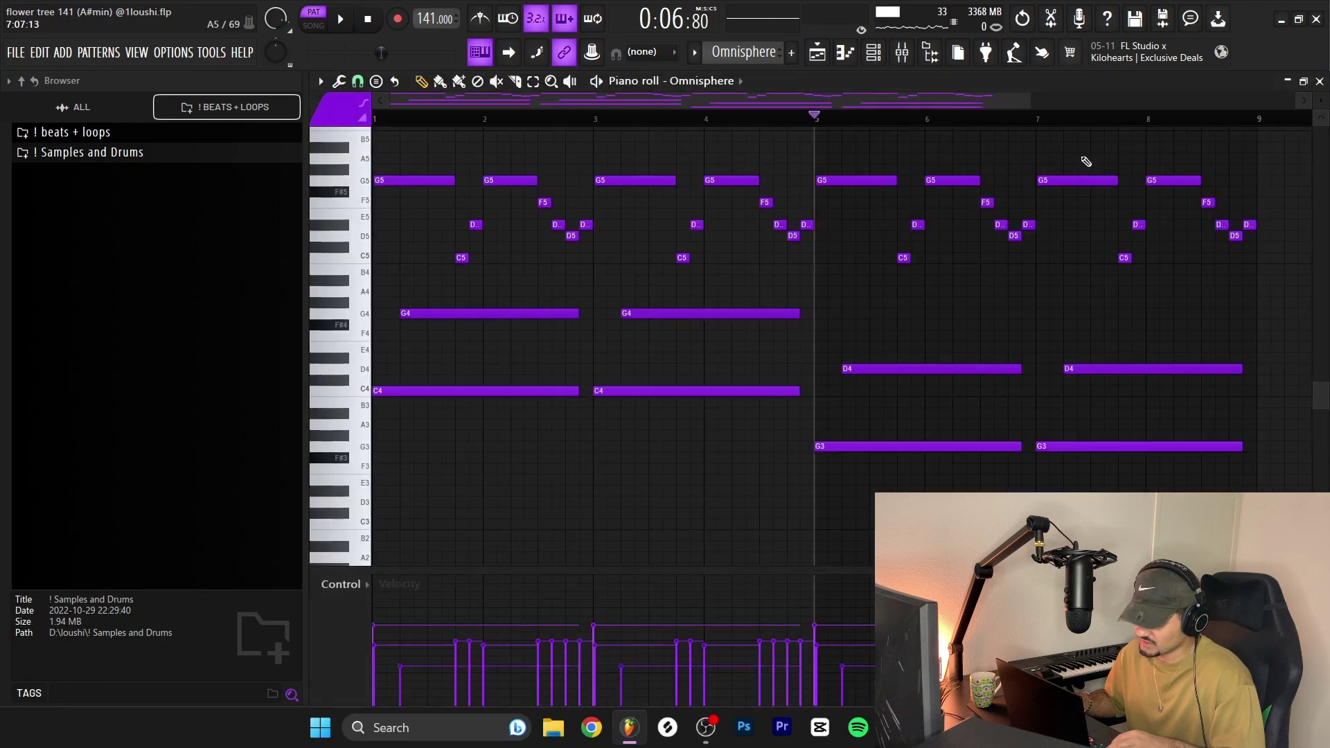
key(space)
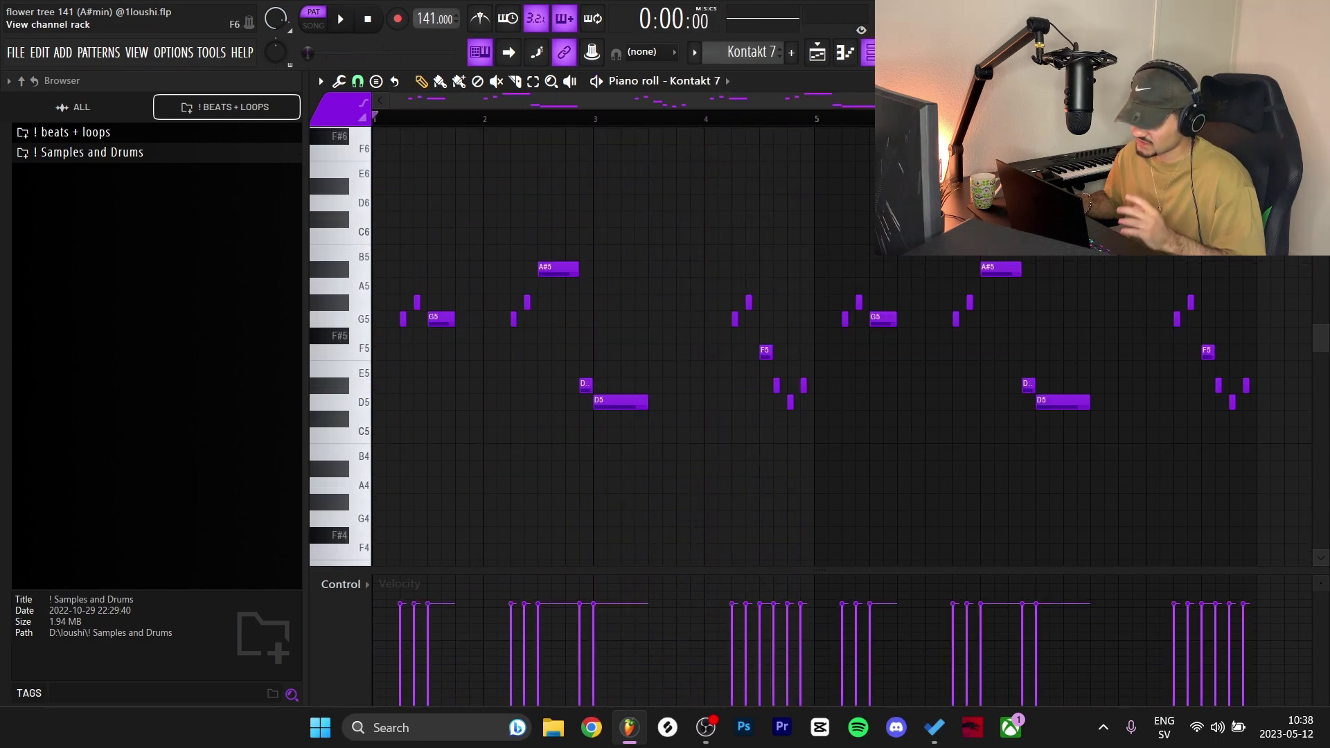
- Check the Kontakt 7 channel's 19 Soprano Recorder instrument and return to its piano roll
key(F6)
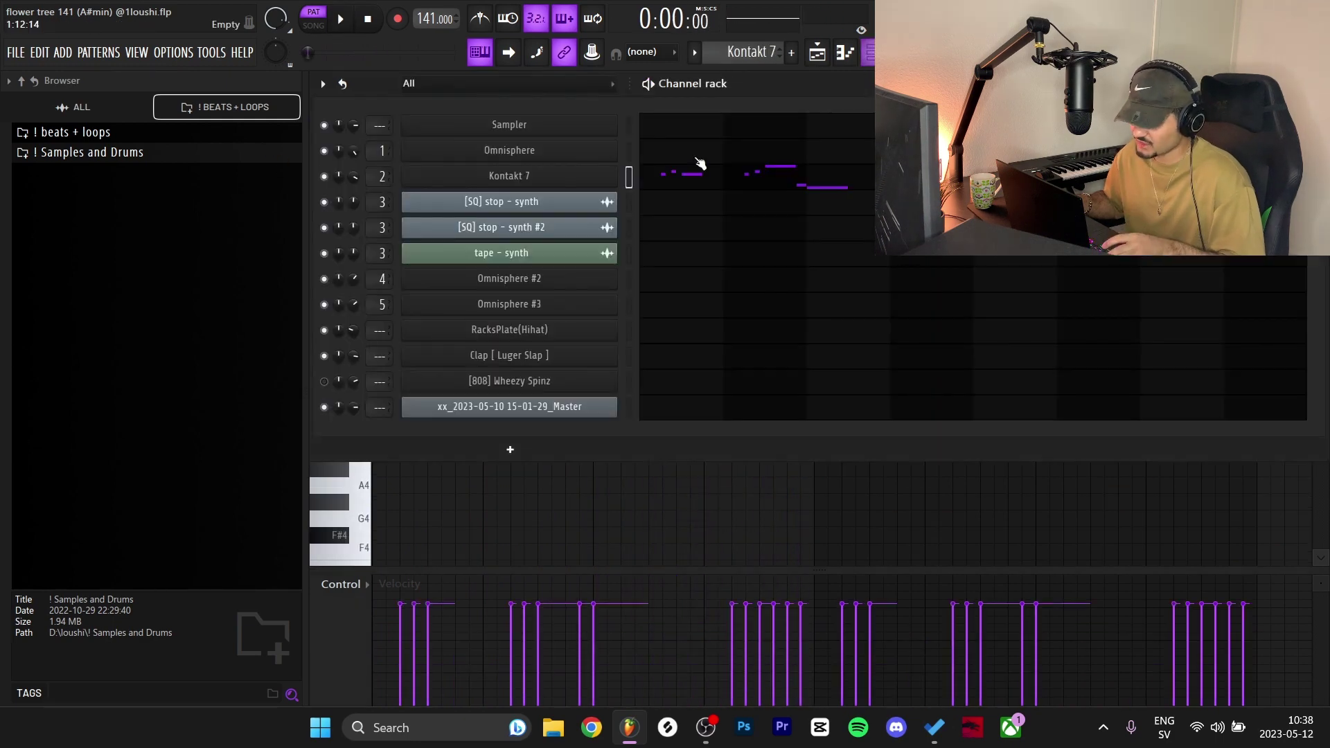
click(567, 172)
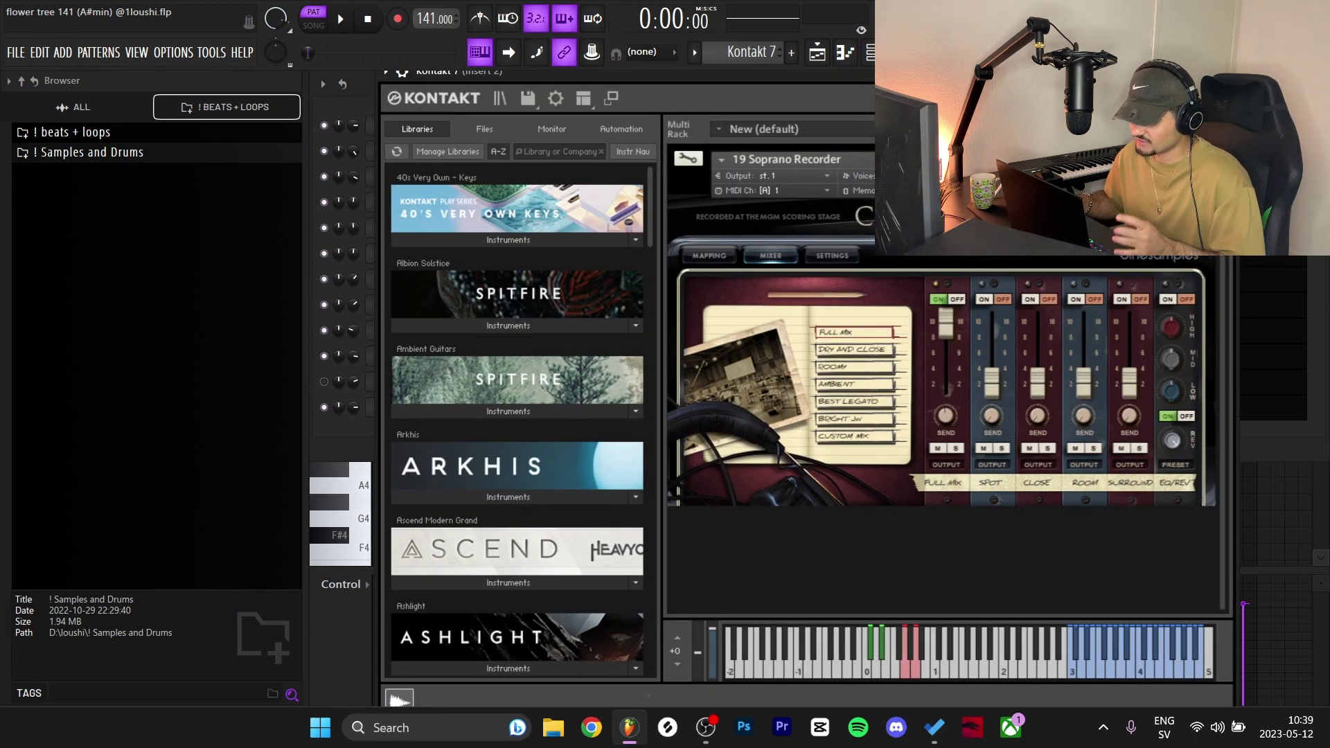
key(F7)
key(F7)
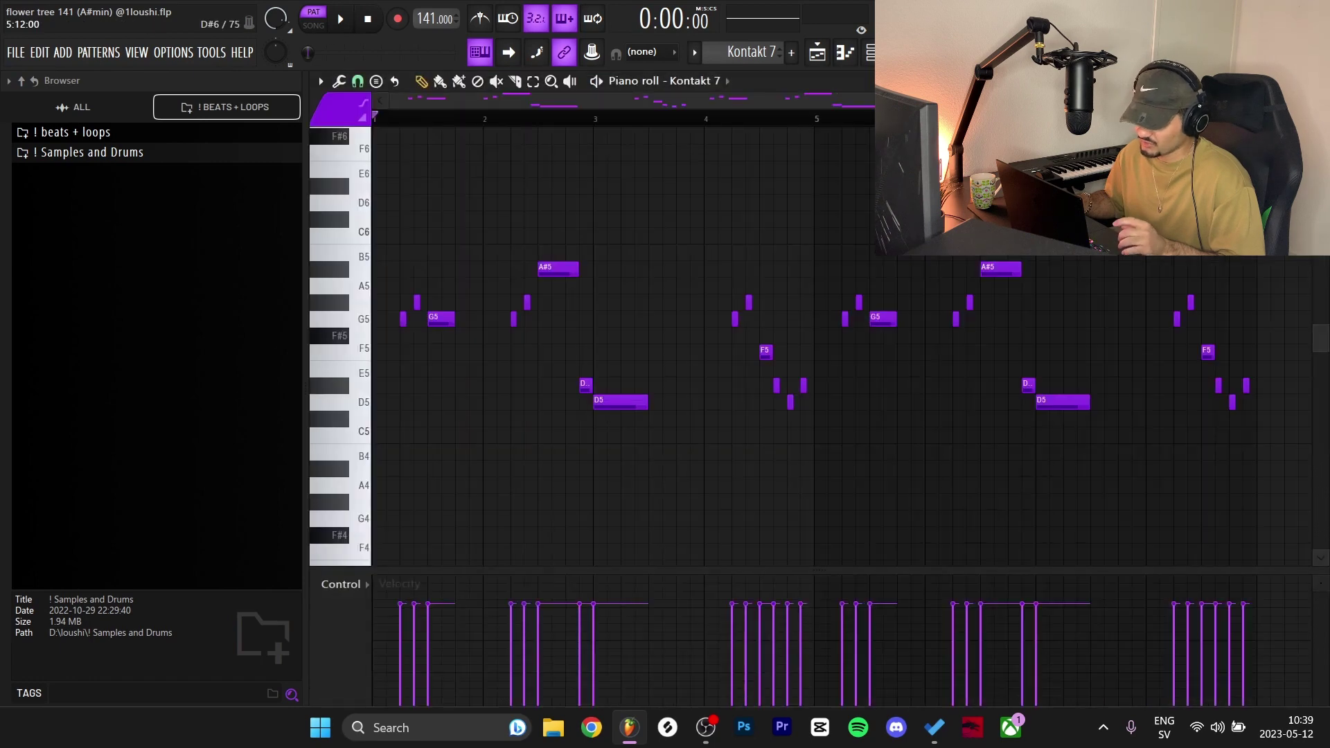
- Play the Kontakt 7 recorder melody in the piano roll and stop playback after the fourth bar begins
scroll(838, 193, down, 2)
scroll(629, 147, up, 2)
key(space)
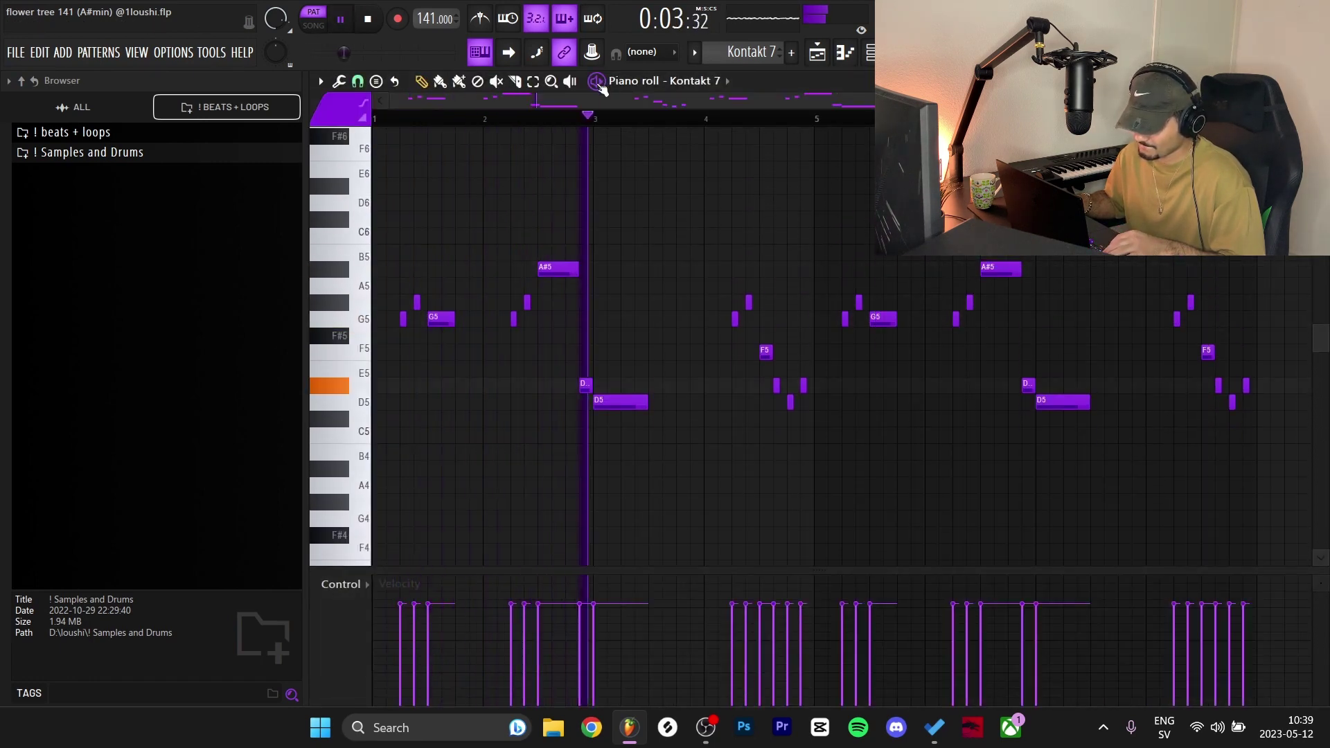
scroll(745, 236, down, 3)
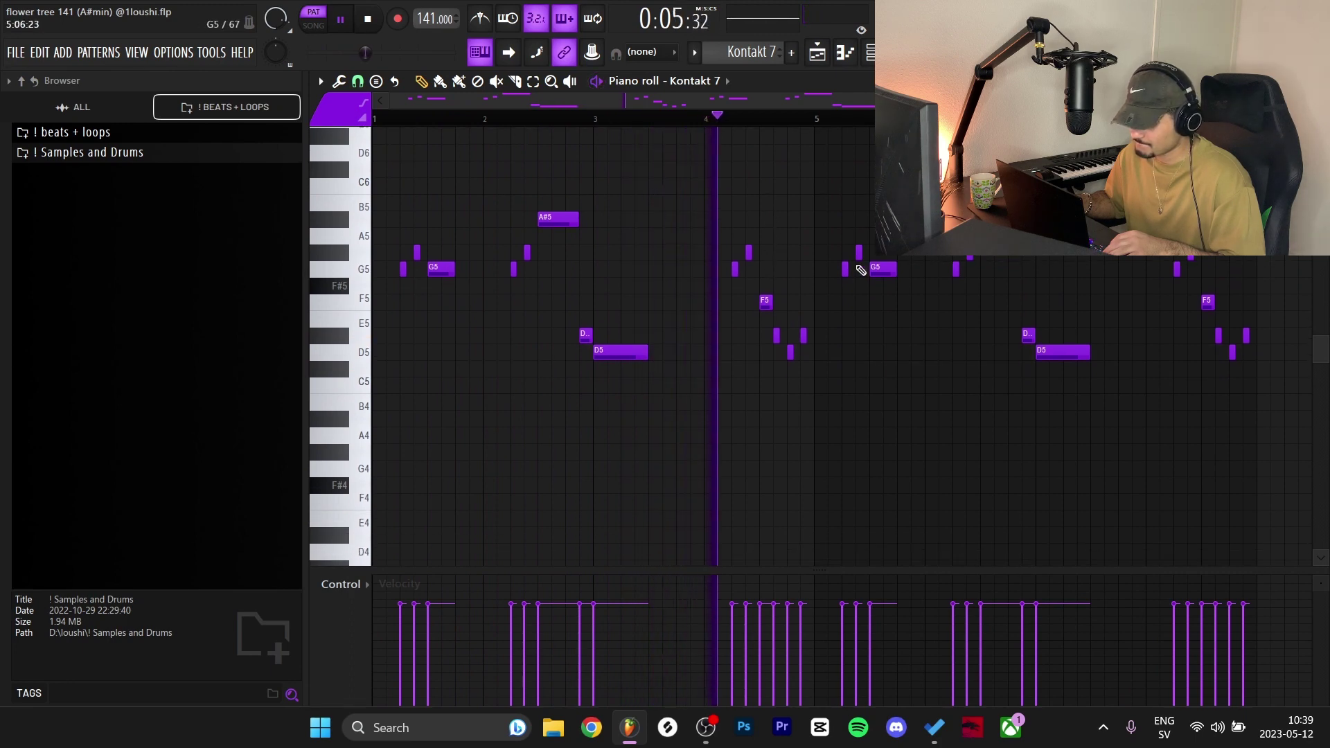
key(space)
- Examine the recorder melody's phrases by selecting all its notes, clearing the selection, and tracing the individual note groups
drag(1313, 399, 230, 177)
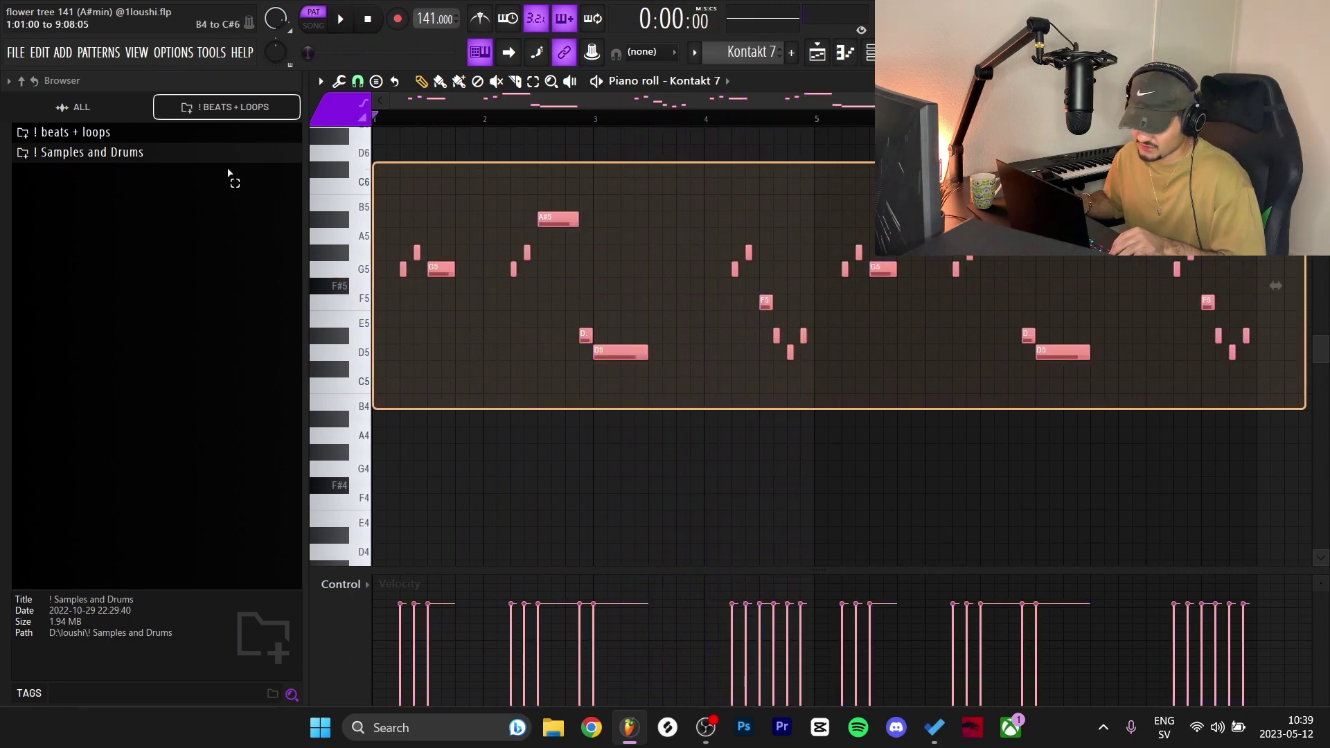
ctrl+click(524, 356)
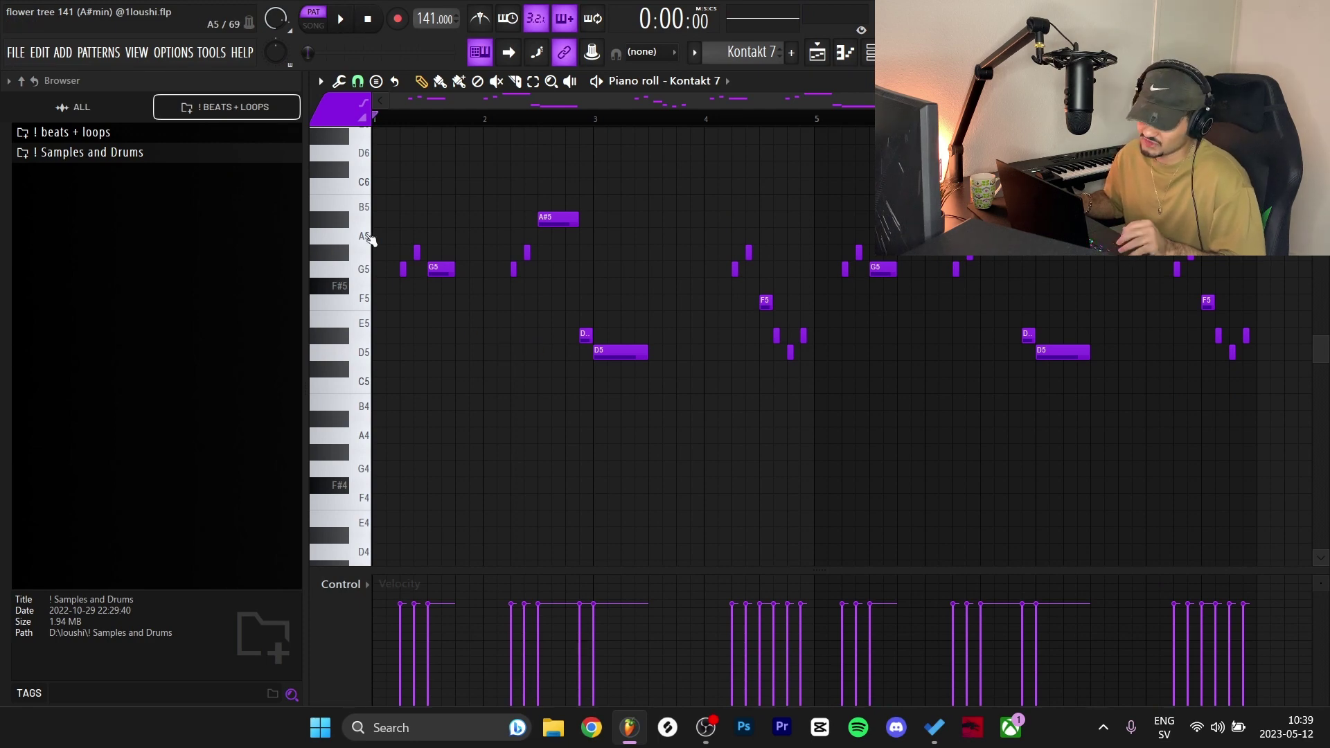
scroll(393, 288, up, 2)
drag(418, 274, 449, 244)
drag(508, 252, 495, 292)
ctrl+right_click(494, 289)
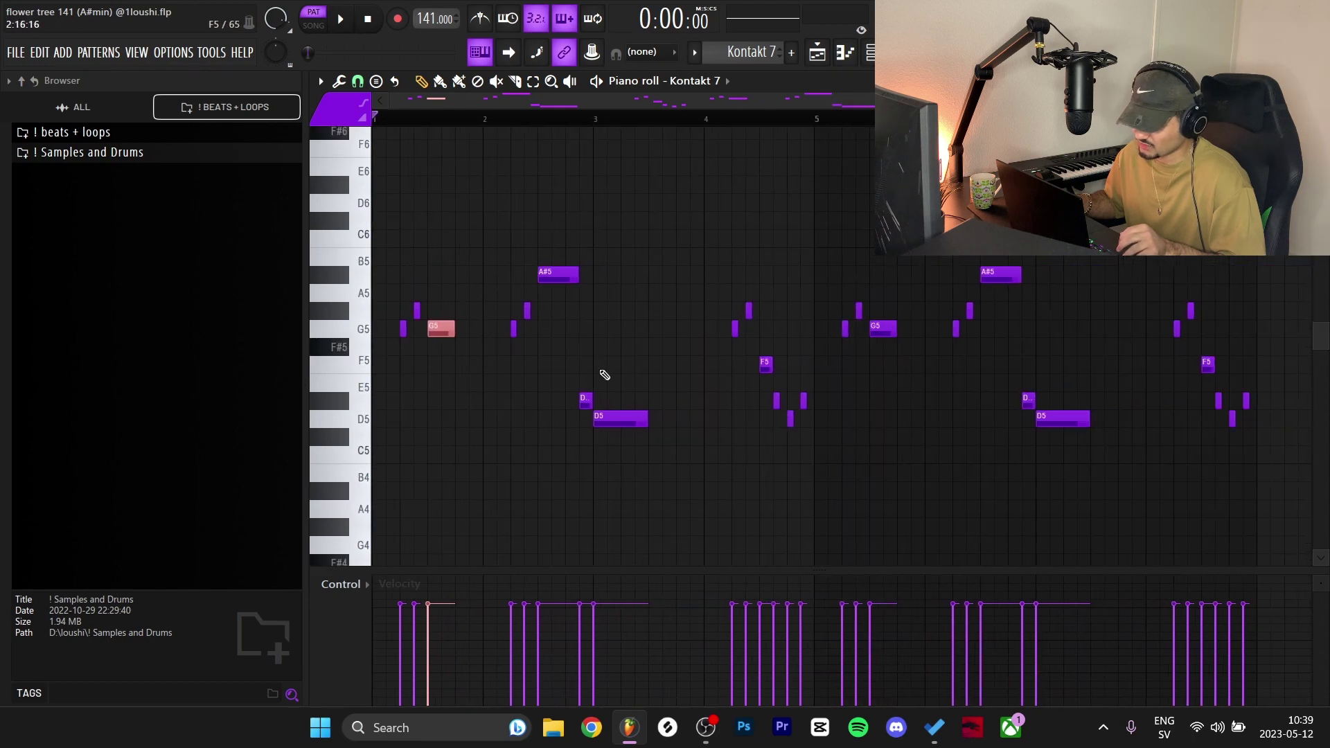
drag(583, 349, 483, 313)
drag(713, 286, 754, 332)
mouse_move(731, 421)
mouse_down()
mouse_move(812, 418)
mouse_move(813, 406)
mouse_move(725, 408)
mouse_up()
drag(689, 455, 529, 383)
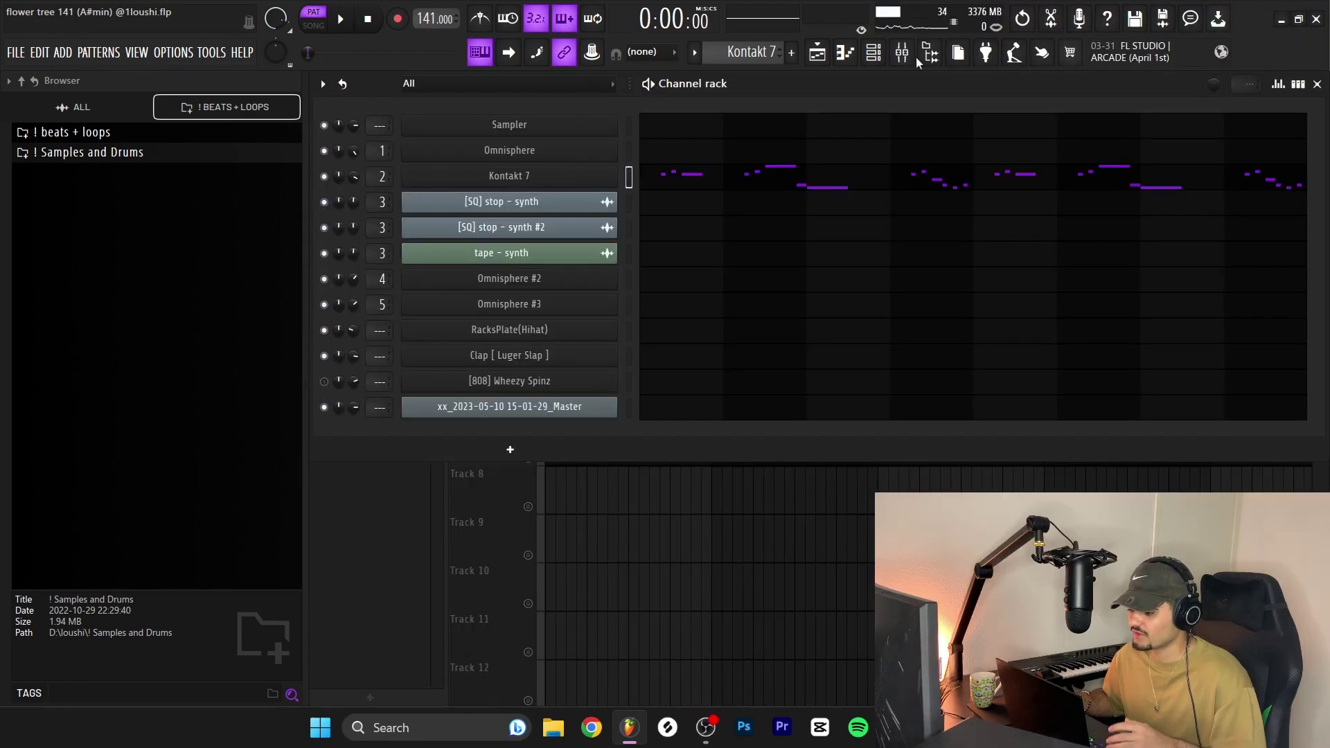
- Examine the Insert 2 mixer effects: soothe2, ValhallaVintageVerb and Fruity parametric EQ 2
key(F9)
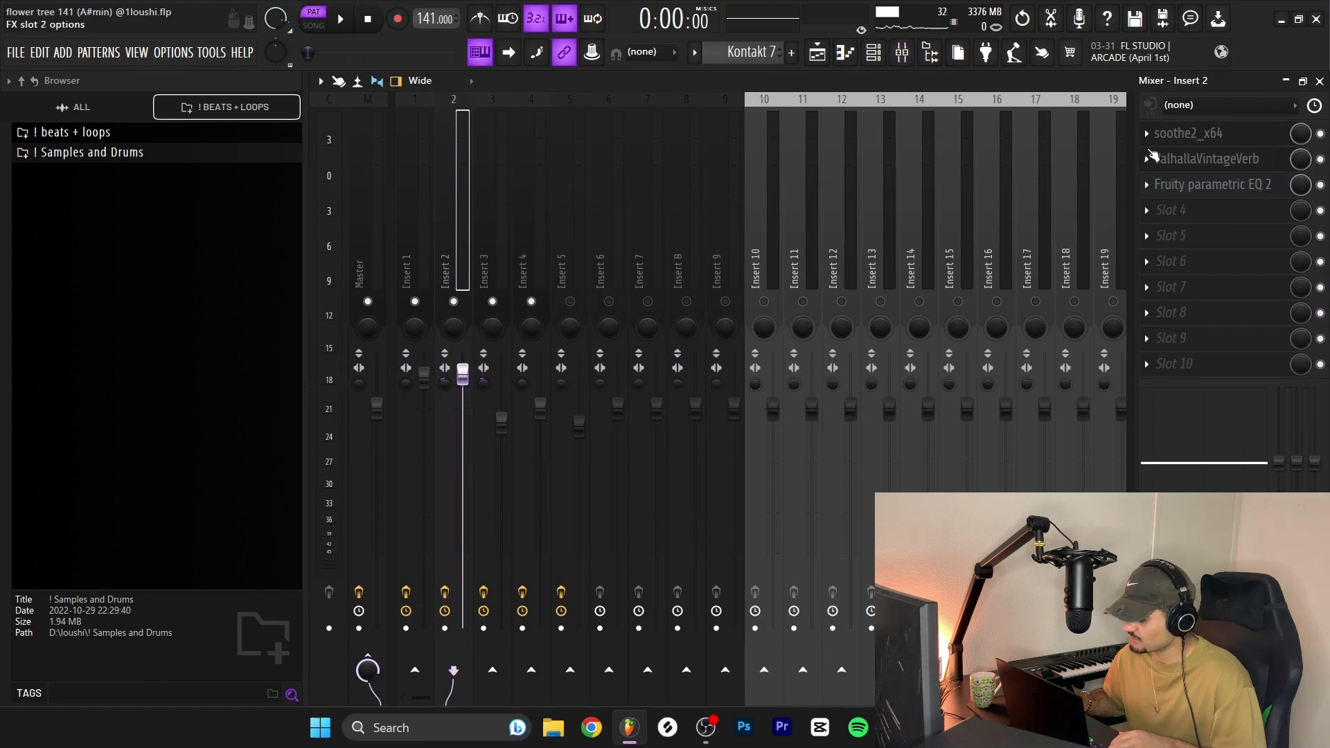
click(1197, 134)
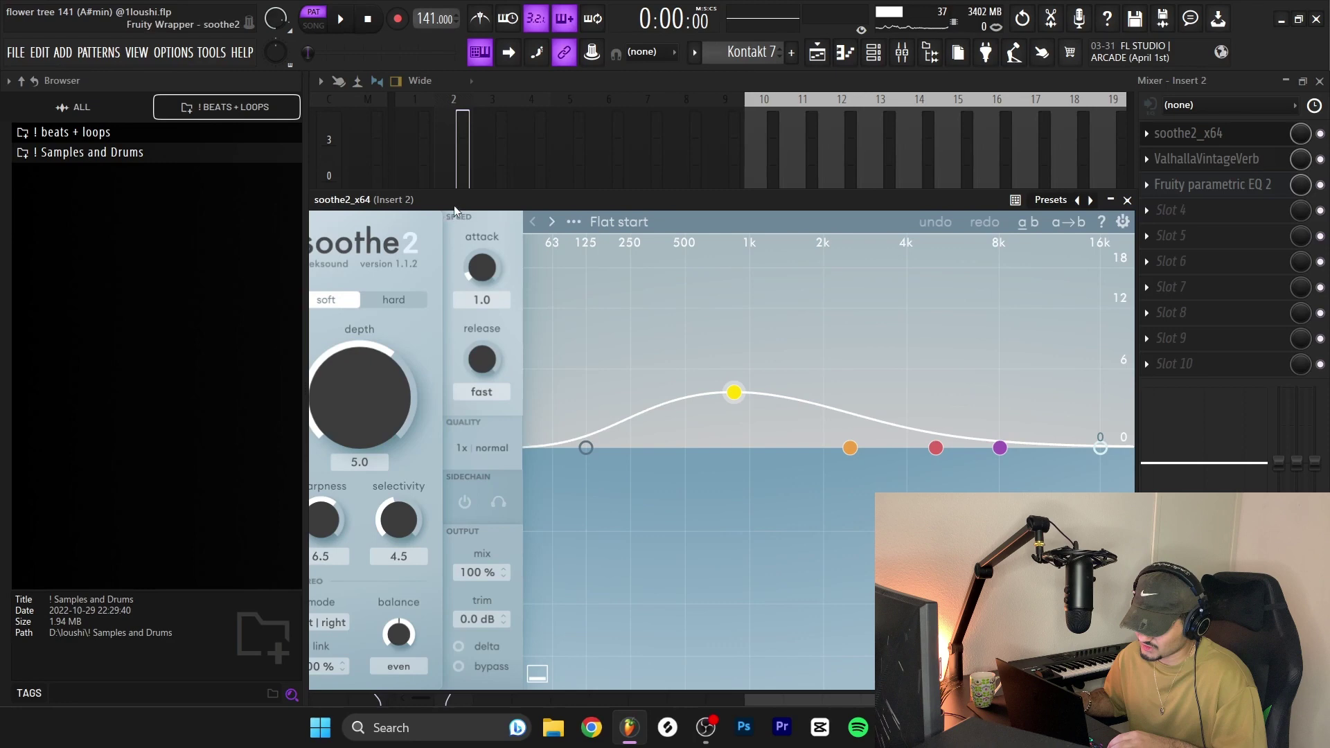
drag(455, 210, 564, 173)
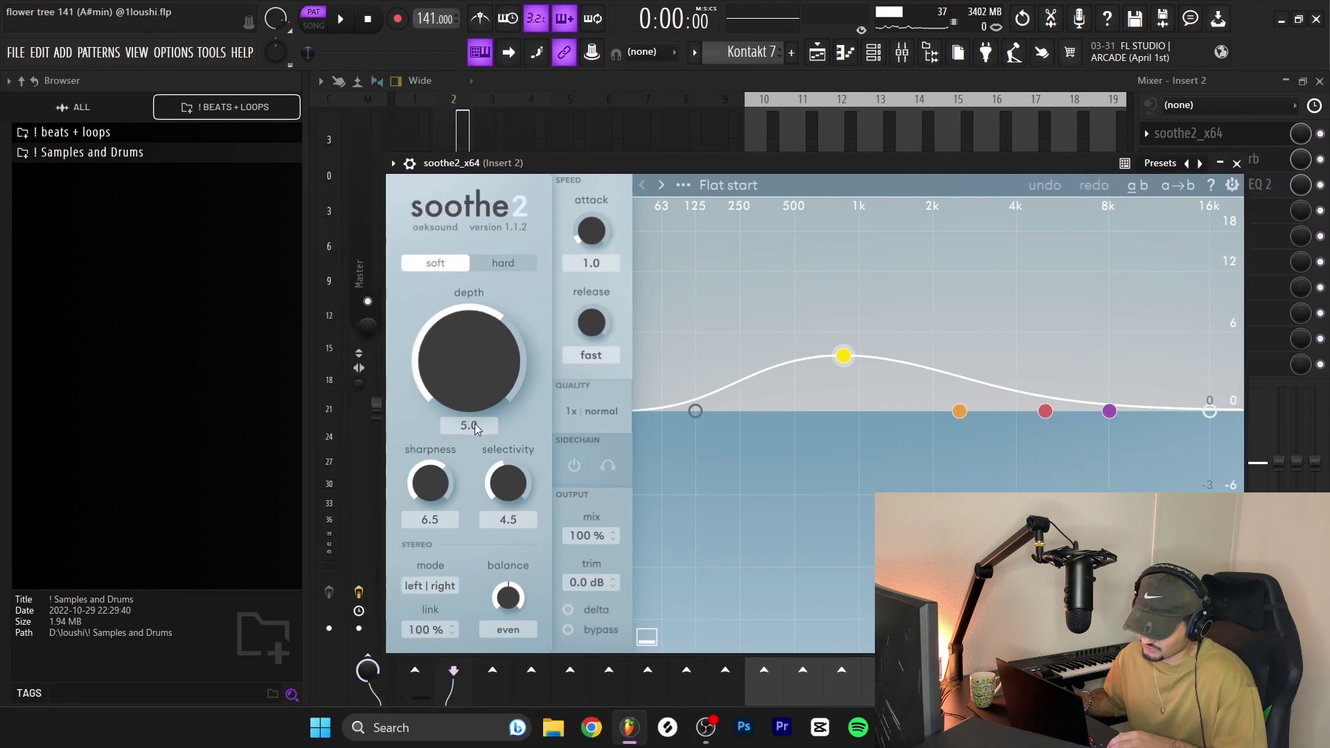
click(1238, 163)
click(1240, 161)
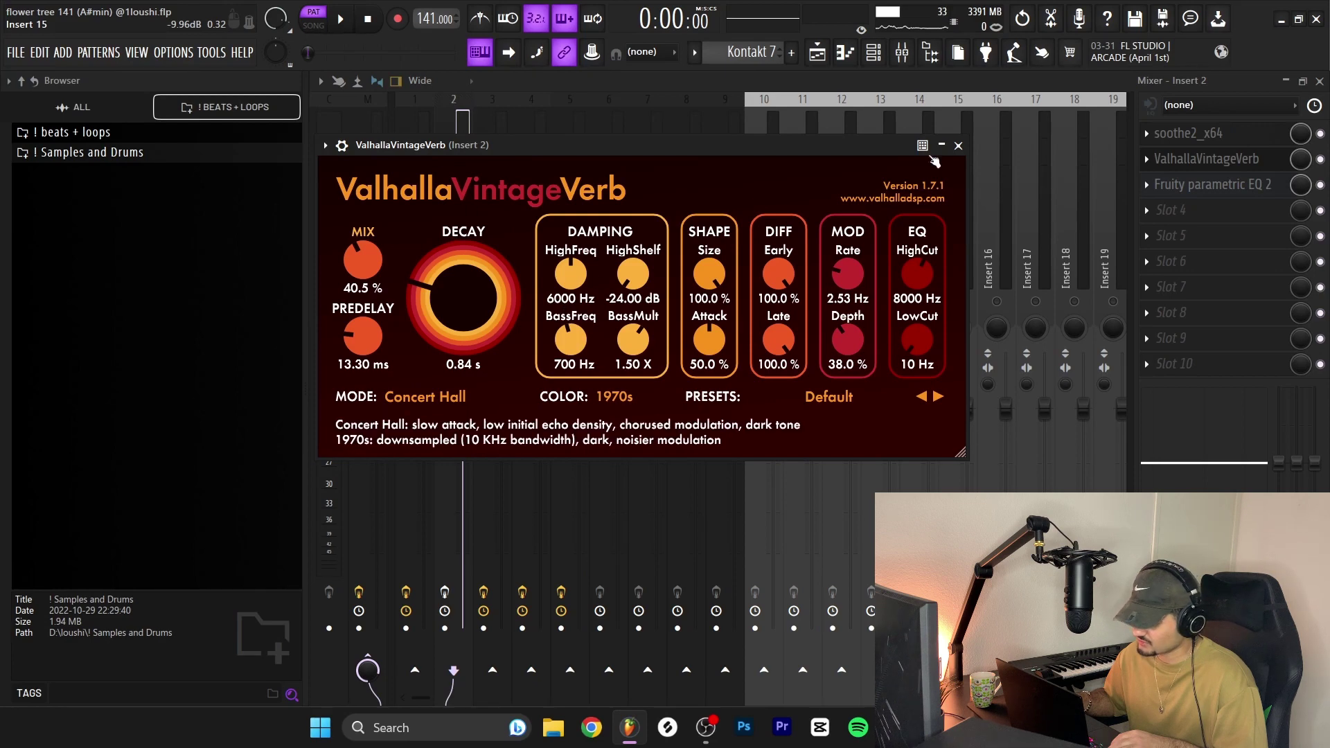
click(1218, 184)
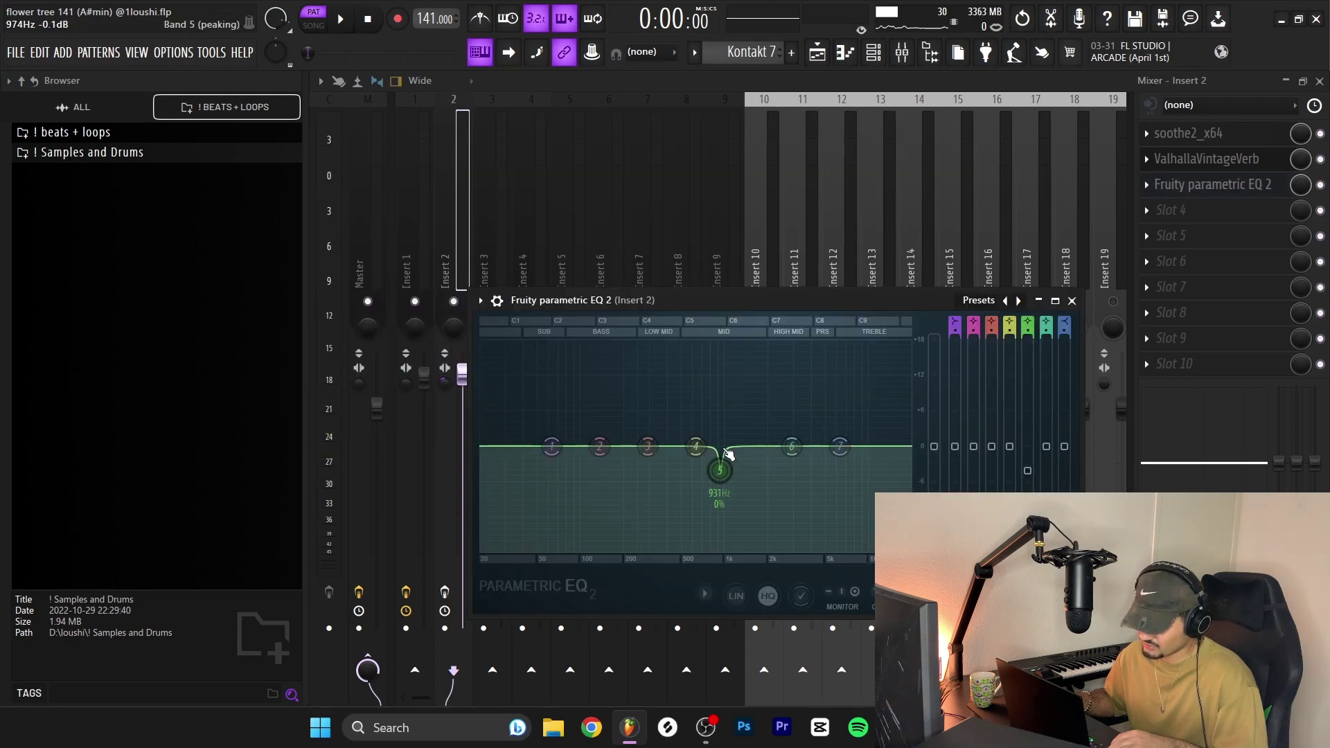
click(1072, 300)
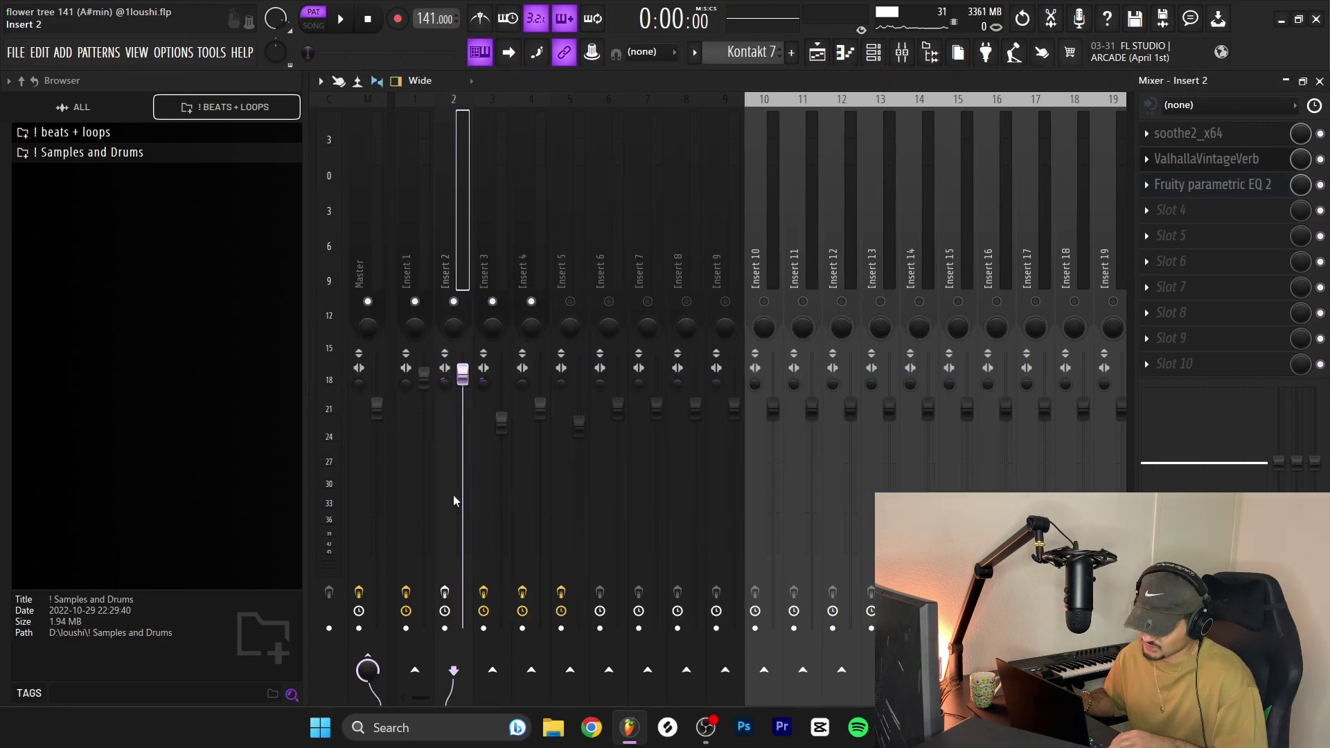
- Compare the Kontakt 7 melody's playback with the Insert 2 effects bypassed and enabled
click(445, 593)
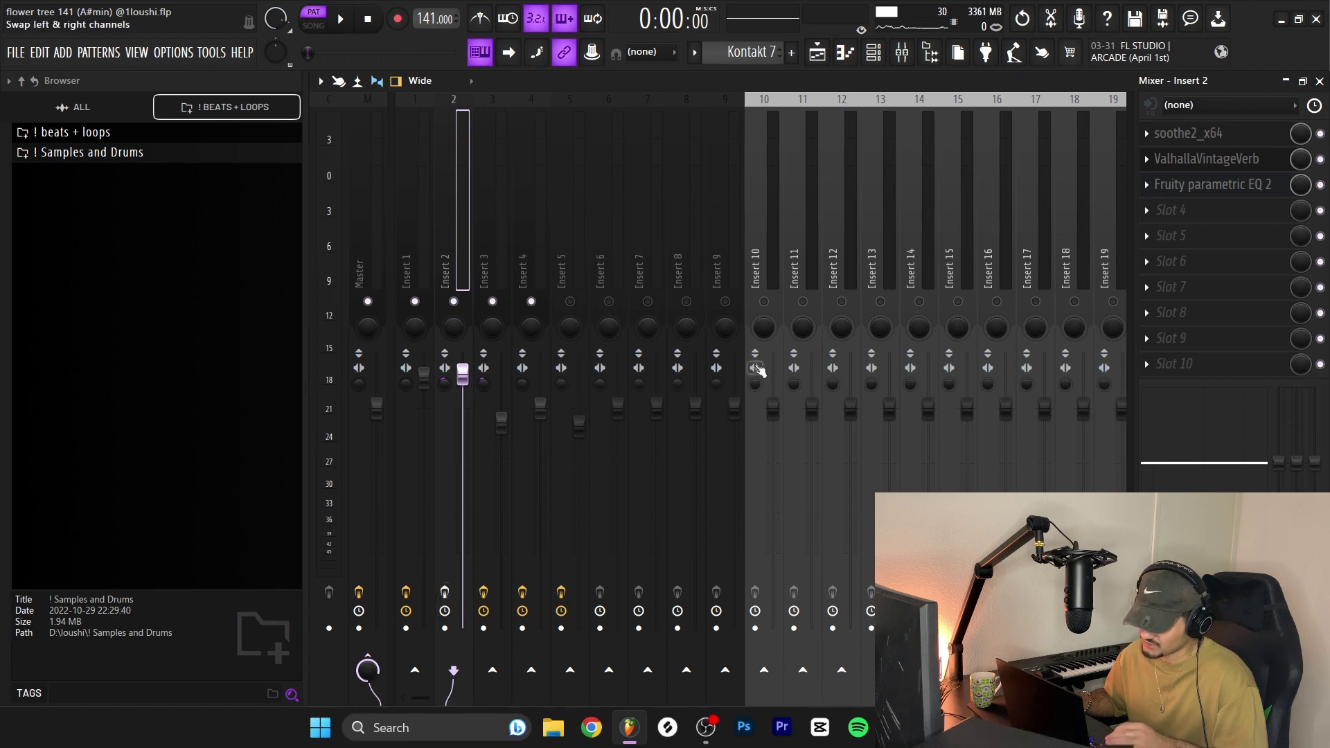
key(space)
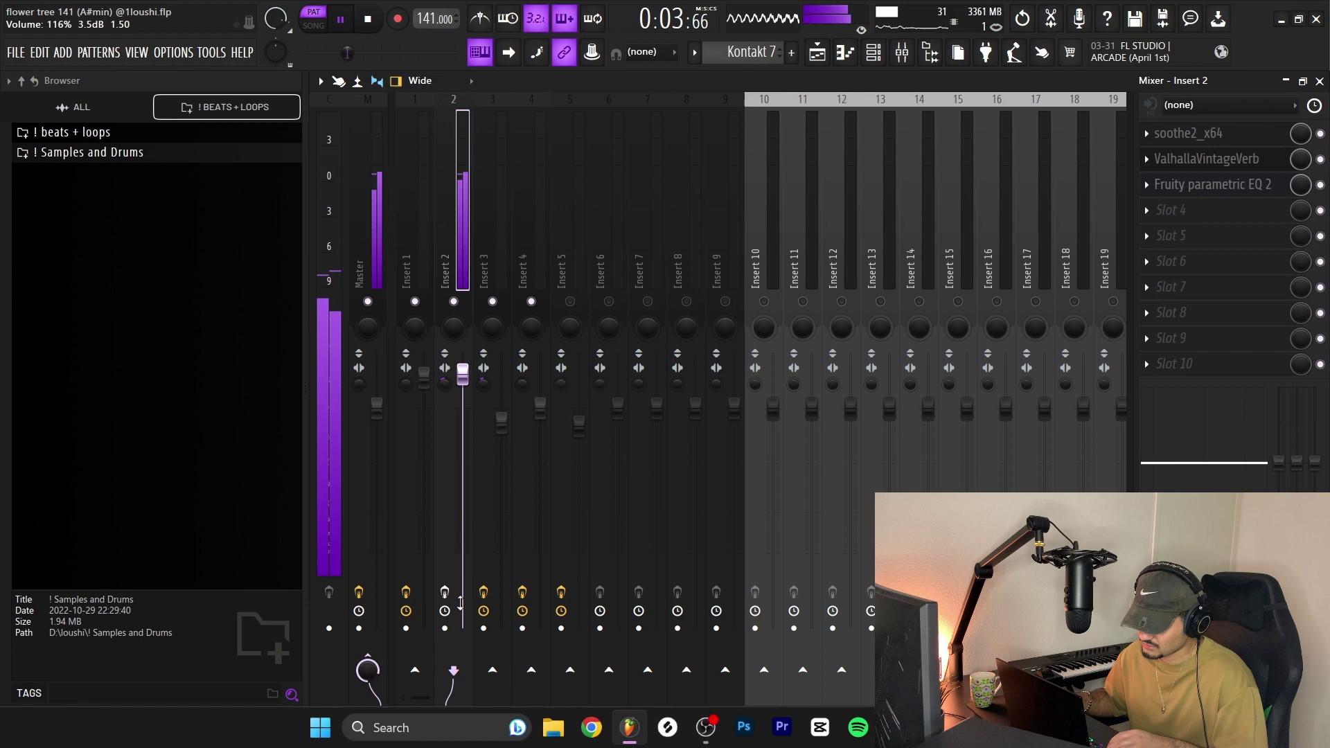
key(space)
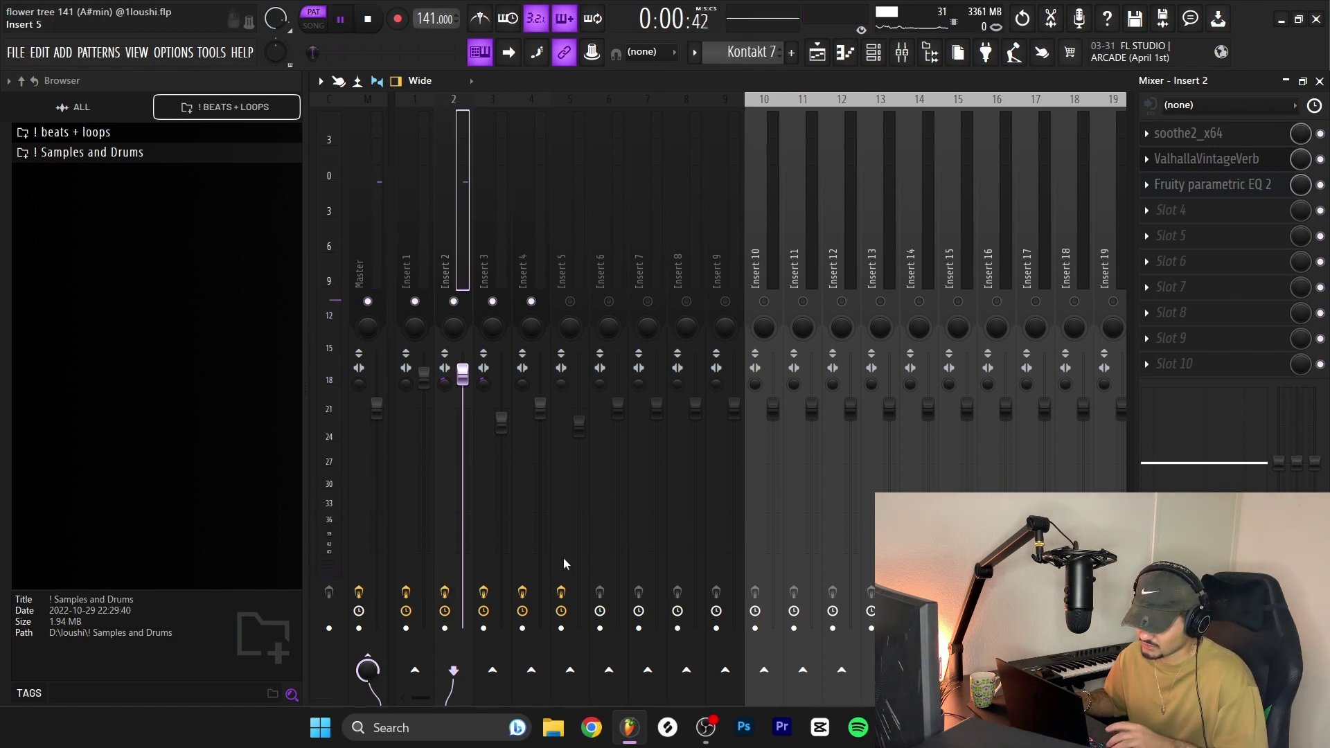
key(space)
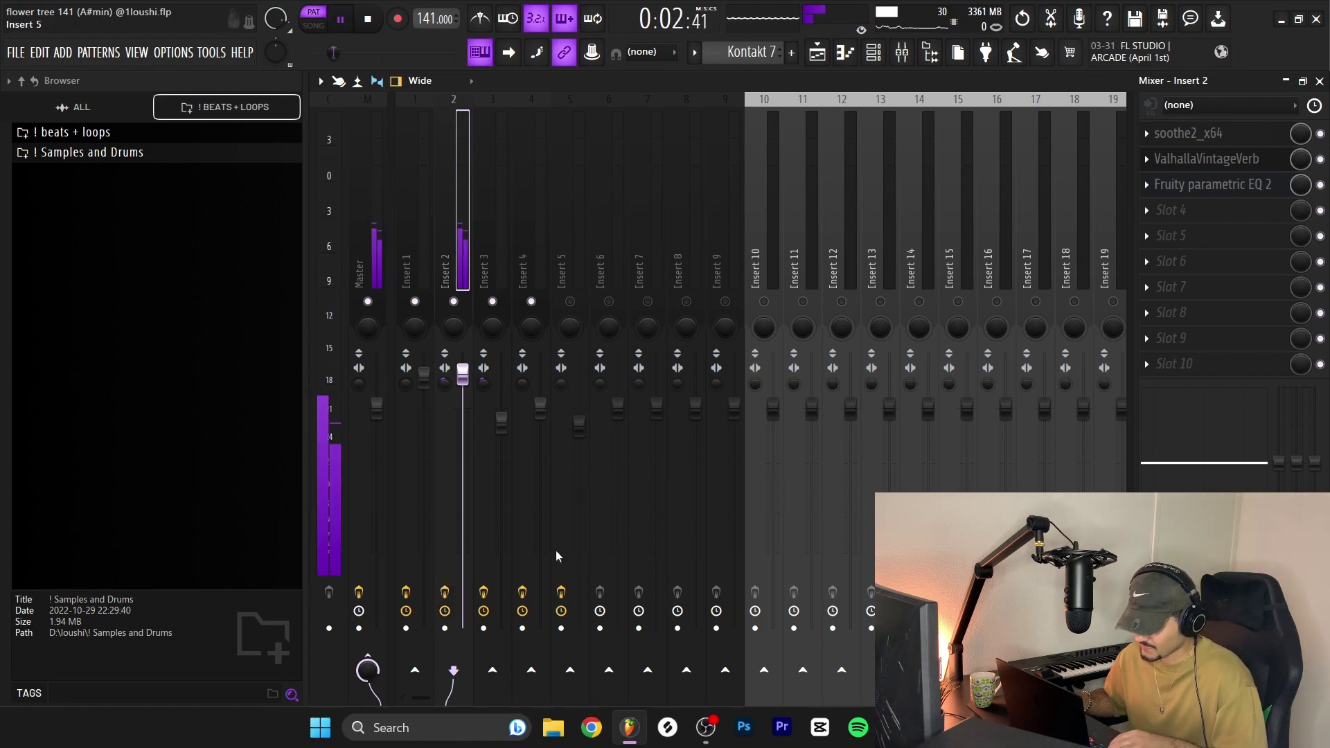
key(space)
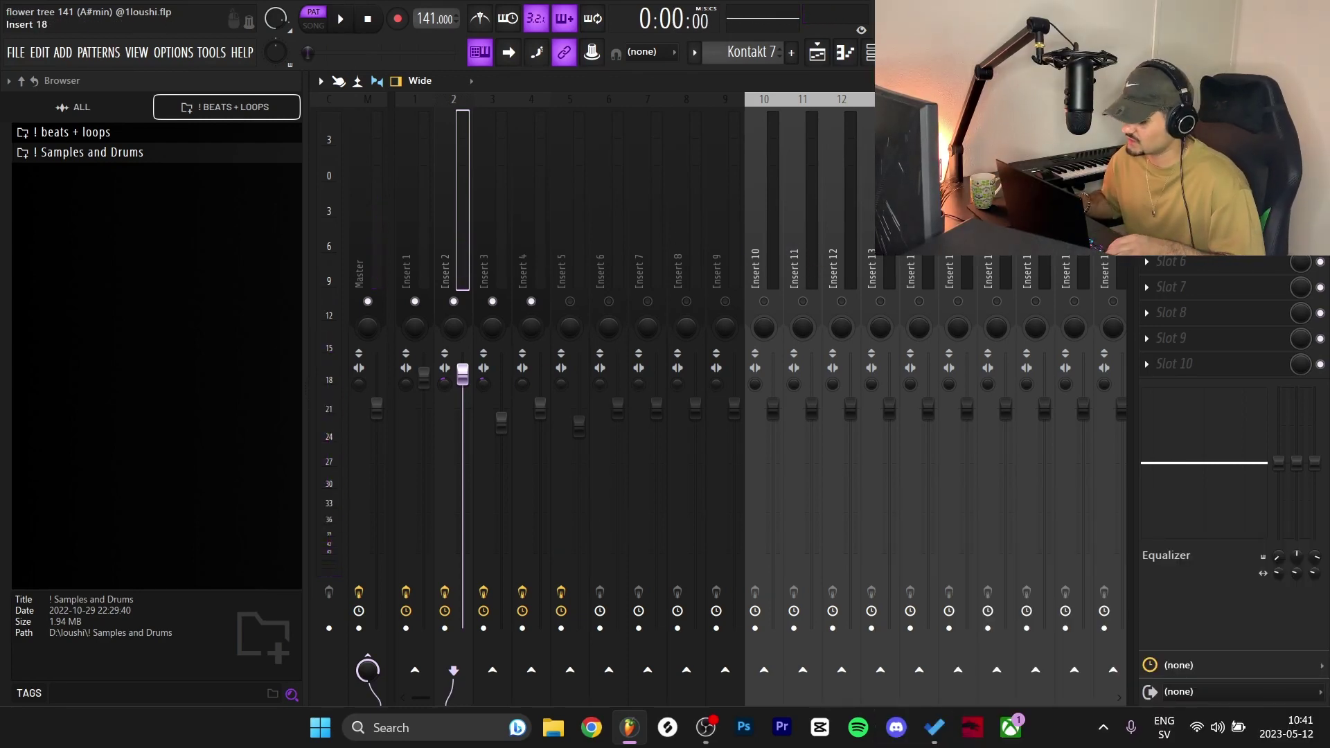
- Play the Omnisphere and Kontakt 7 patterns together in the playlist, and stop playback
key(F5)
key(space)
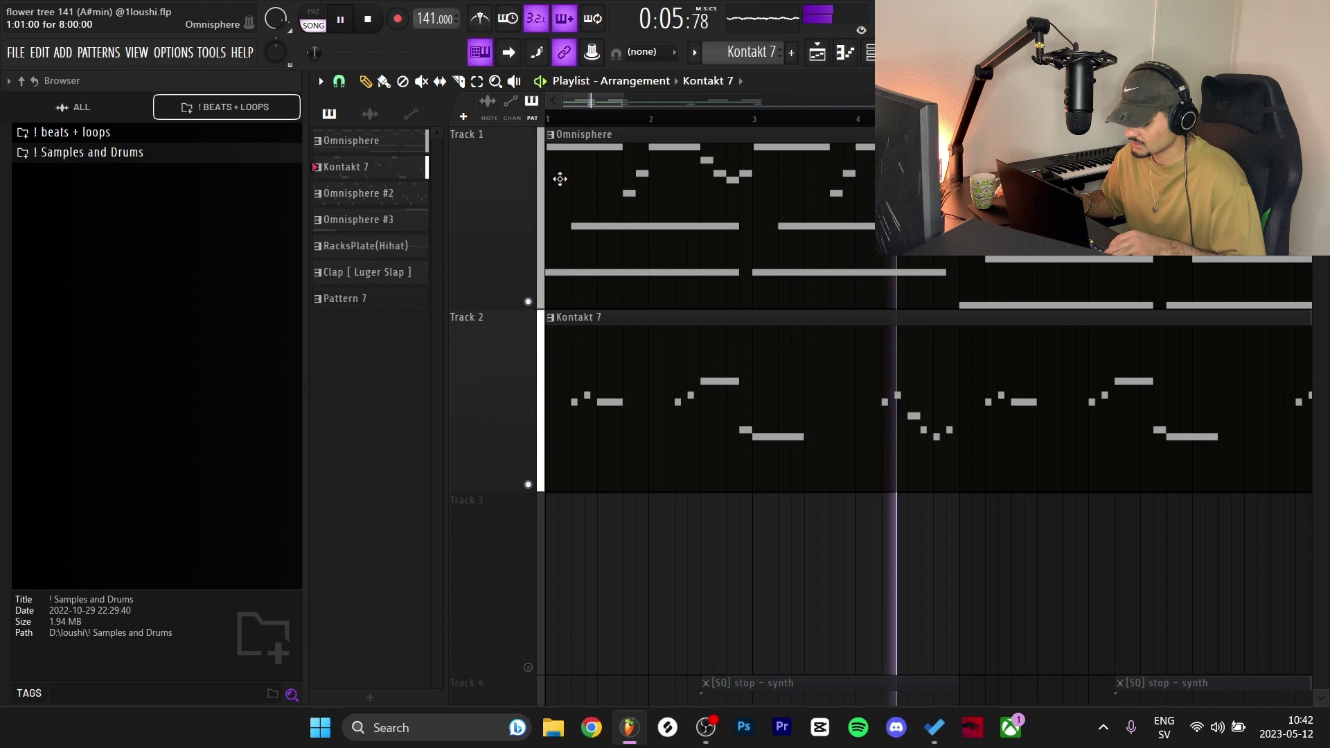
key(space)
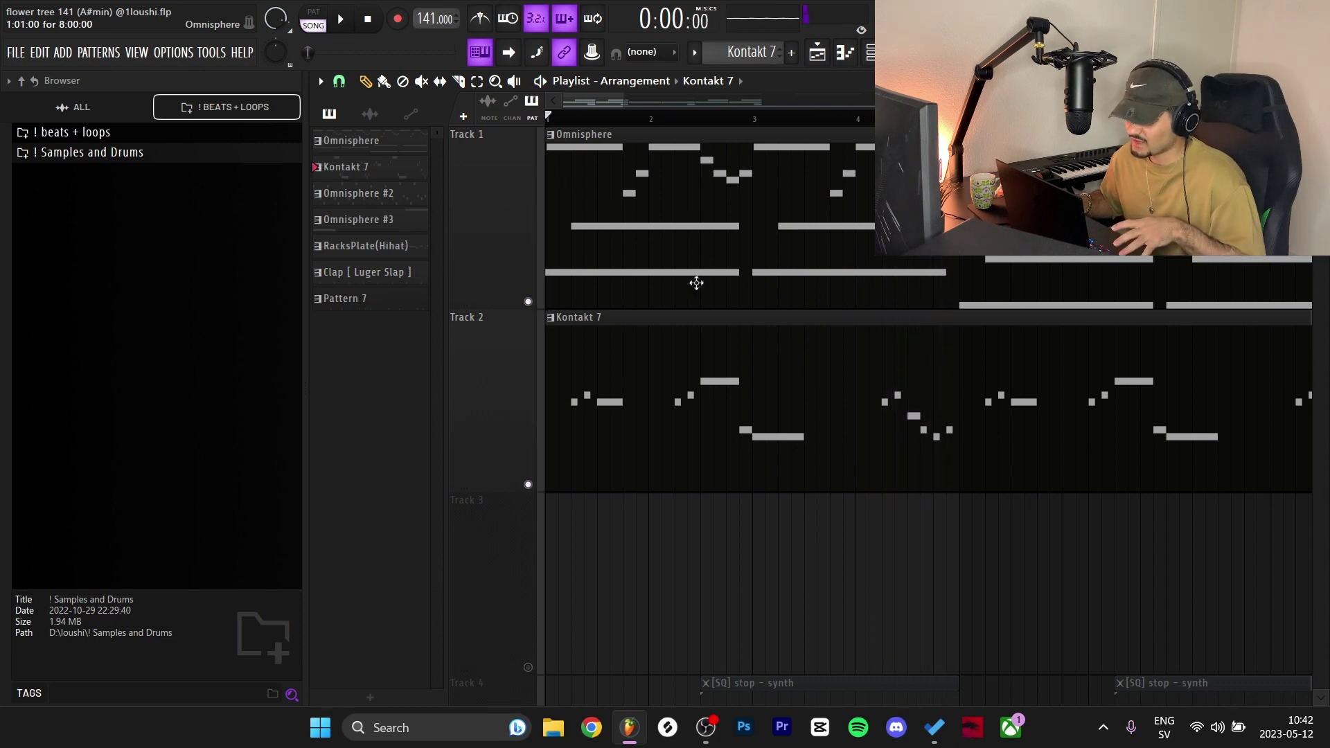
- Examine the synths sample folder and the audio clip settings of stop - synth, tape - synth and stop - synth #2
drag(742, 360, 685, 242)
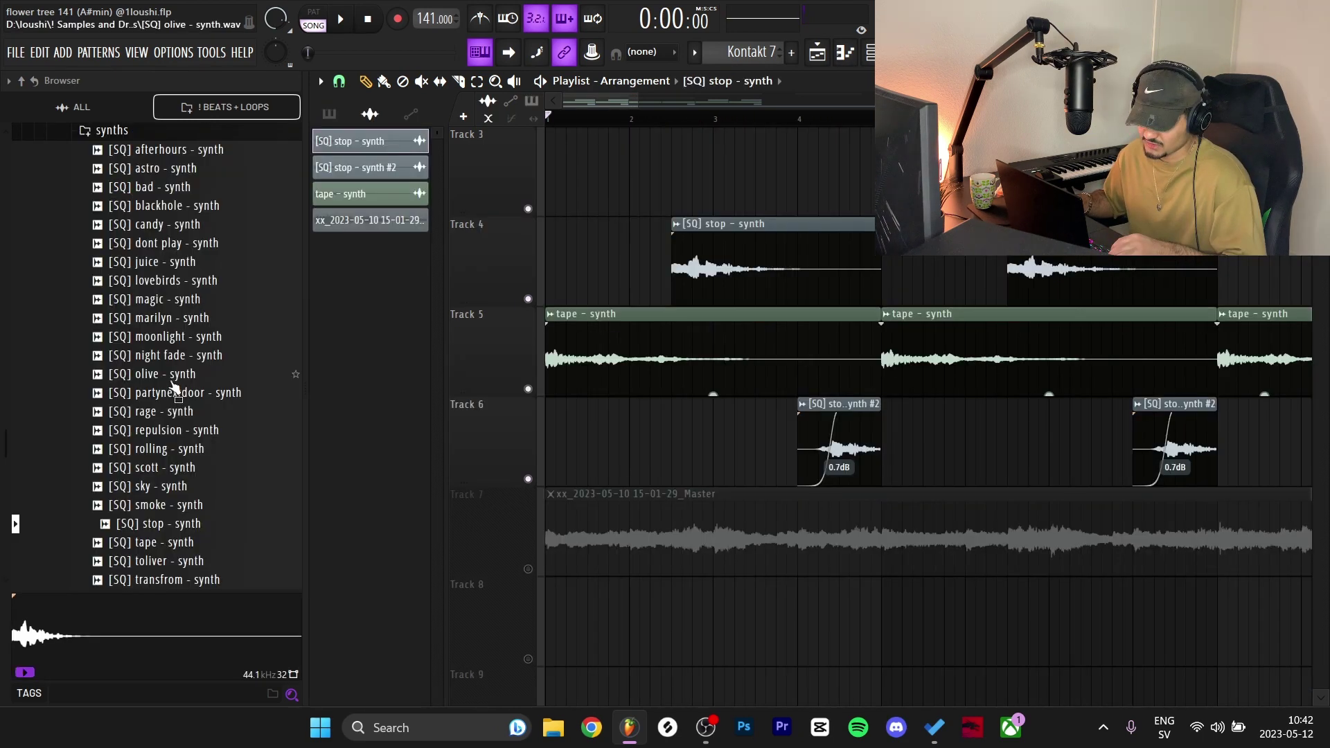
scroll(169, 384, up, 4)
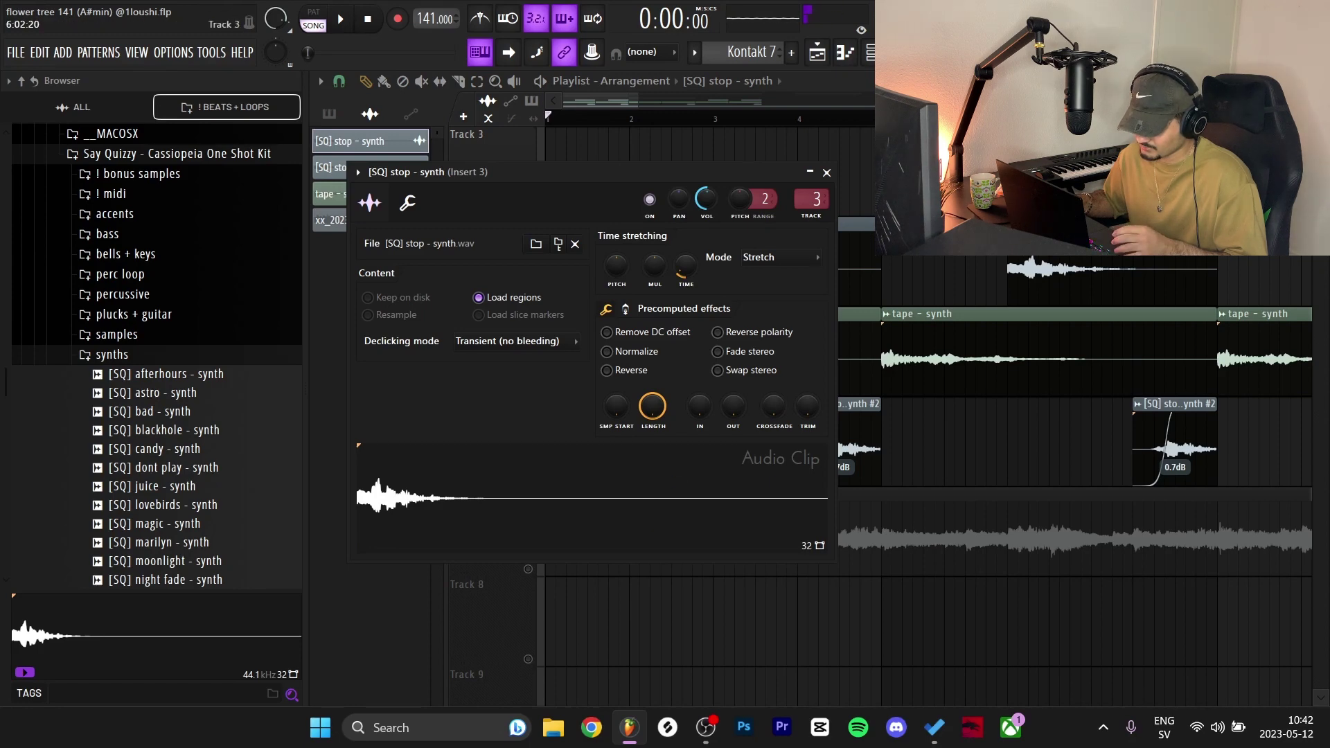
double_click(910, 314)
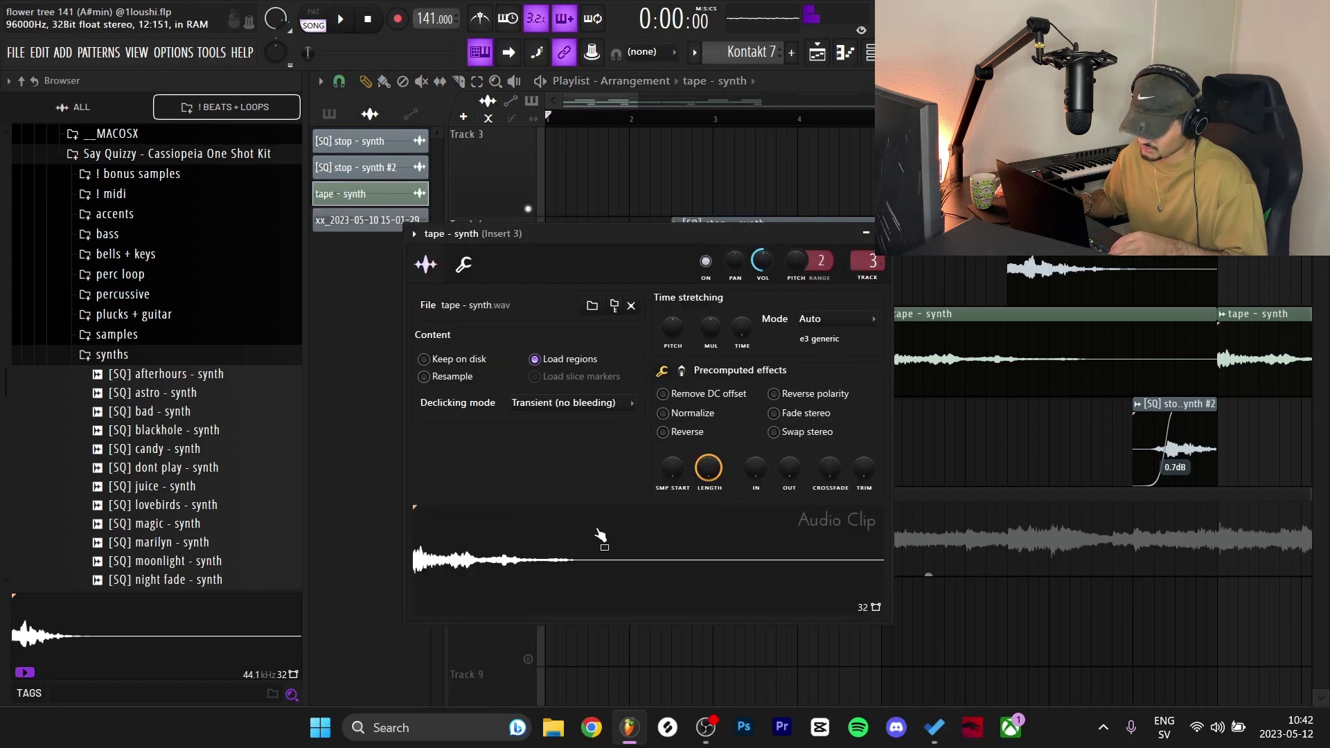
key(Escape)
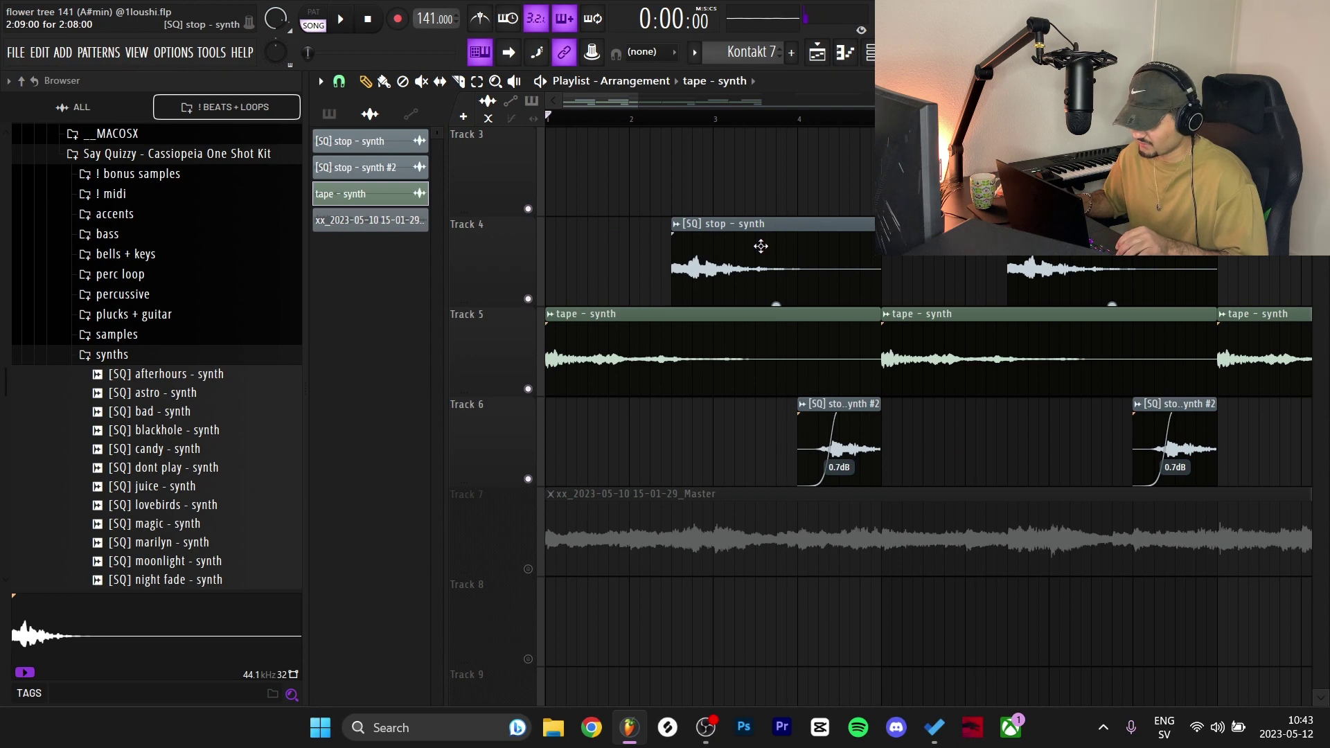
click(839, 404)
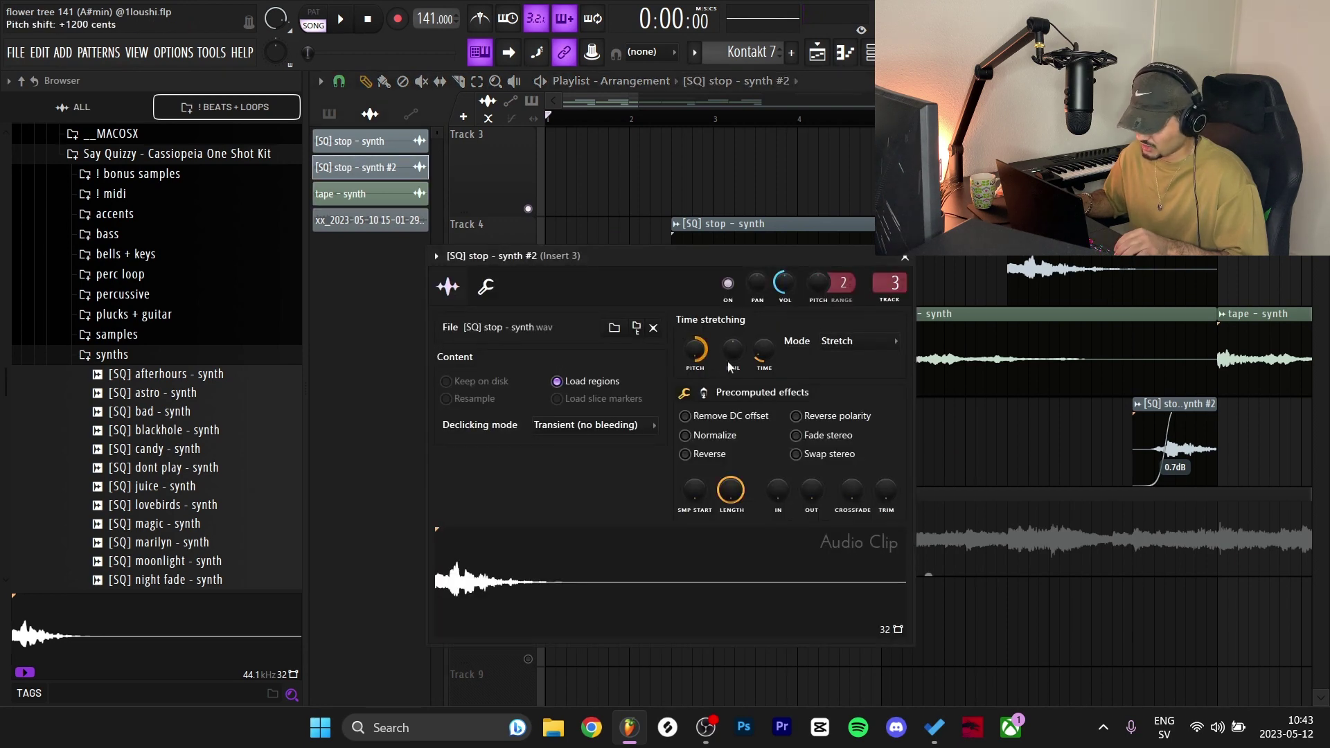
- Play the synth one-shots on Tracks 4 to 6 with the Omnisphere and Kontakt 7 tracks muted
right_click(533, 478)
key(space)
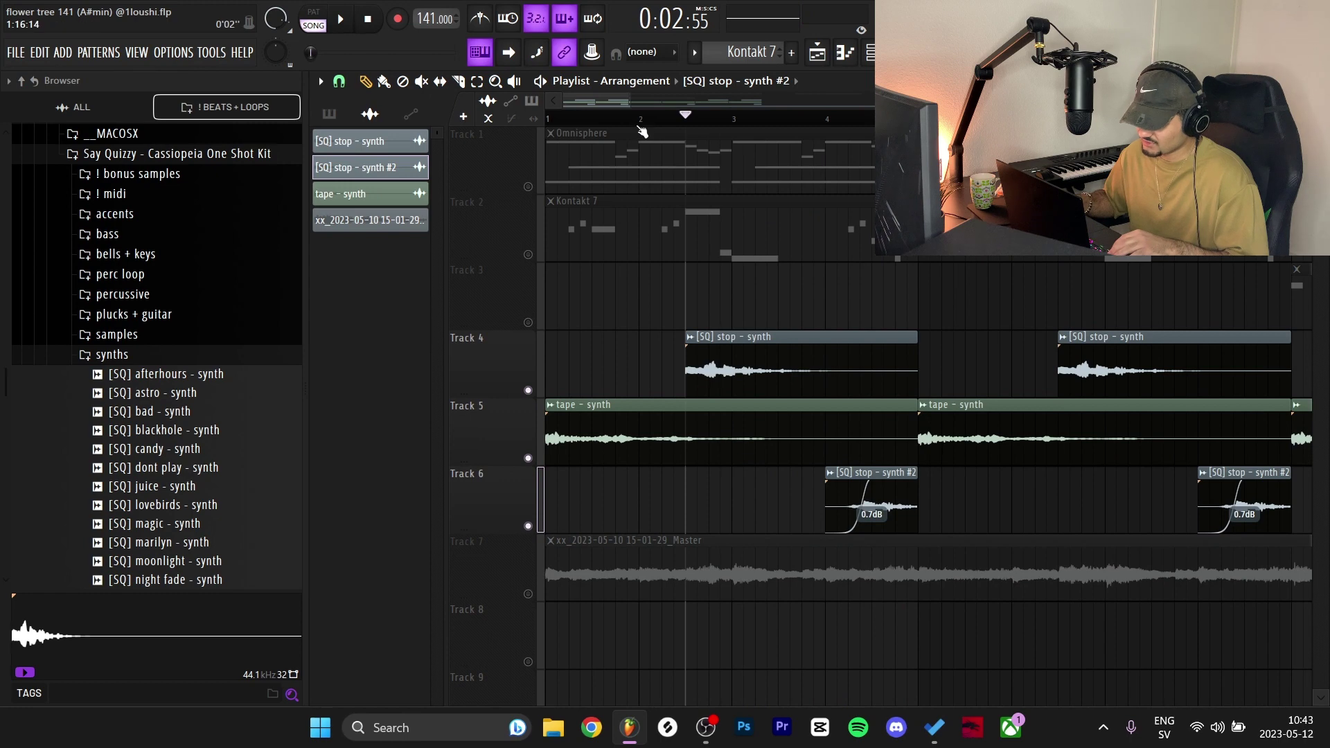
key(space)
key(space)
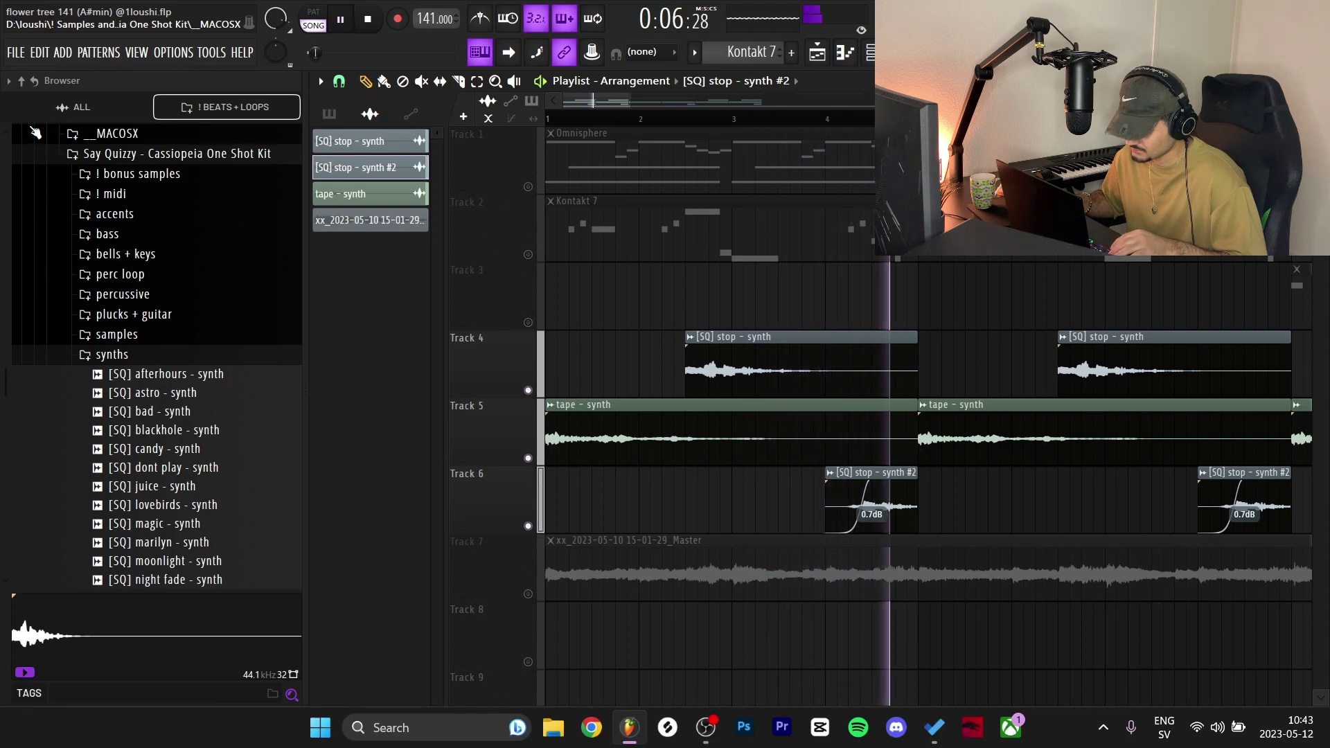
key(space)
- Unmute the Kontakt 7 and Omnisphere tracks and play them together with the synth one-shots
click(528, 254)
click(528, 187)
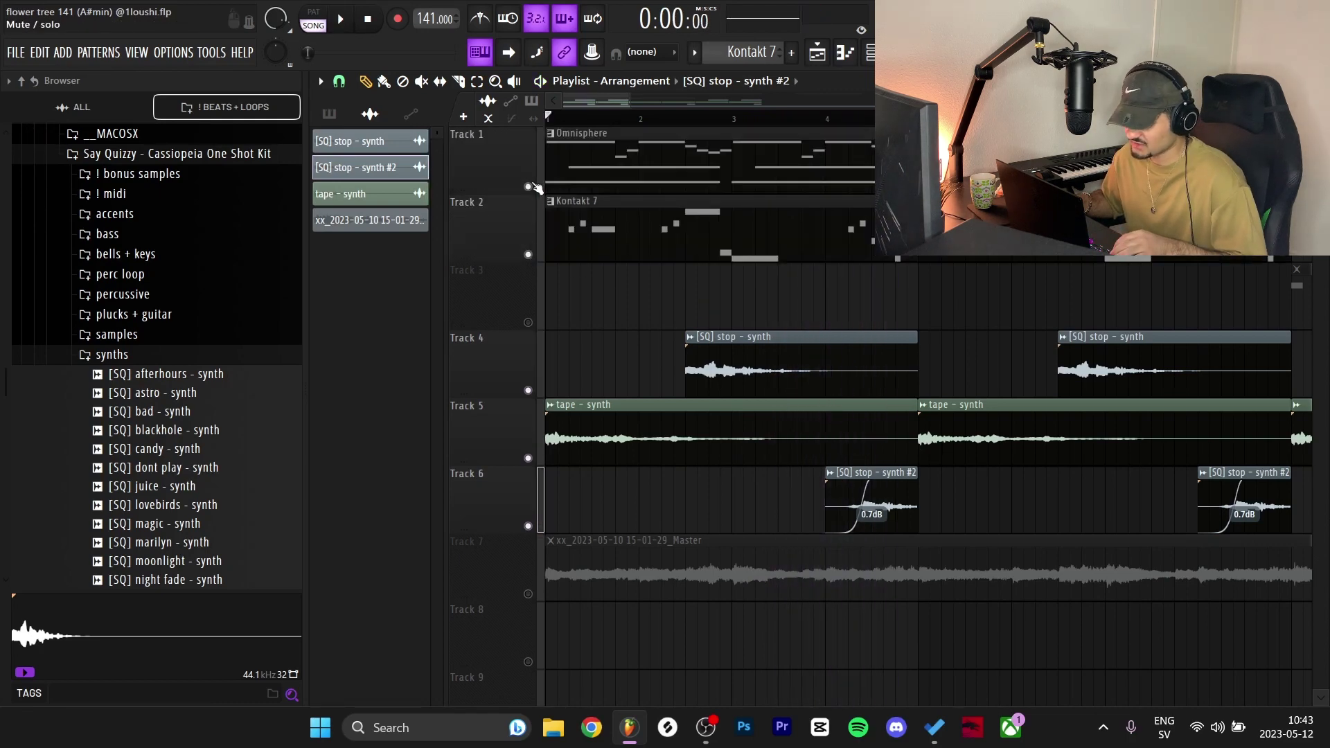
key(space)
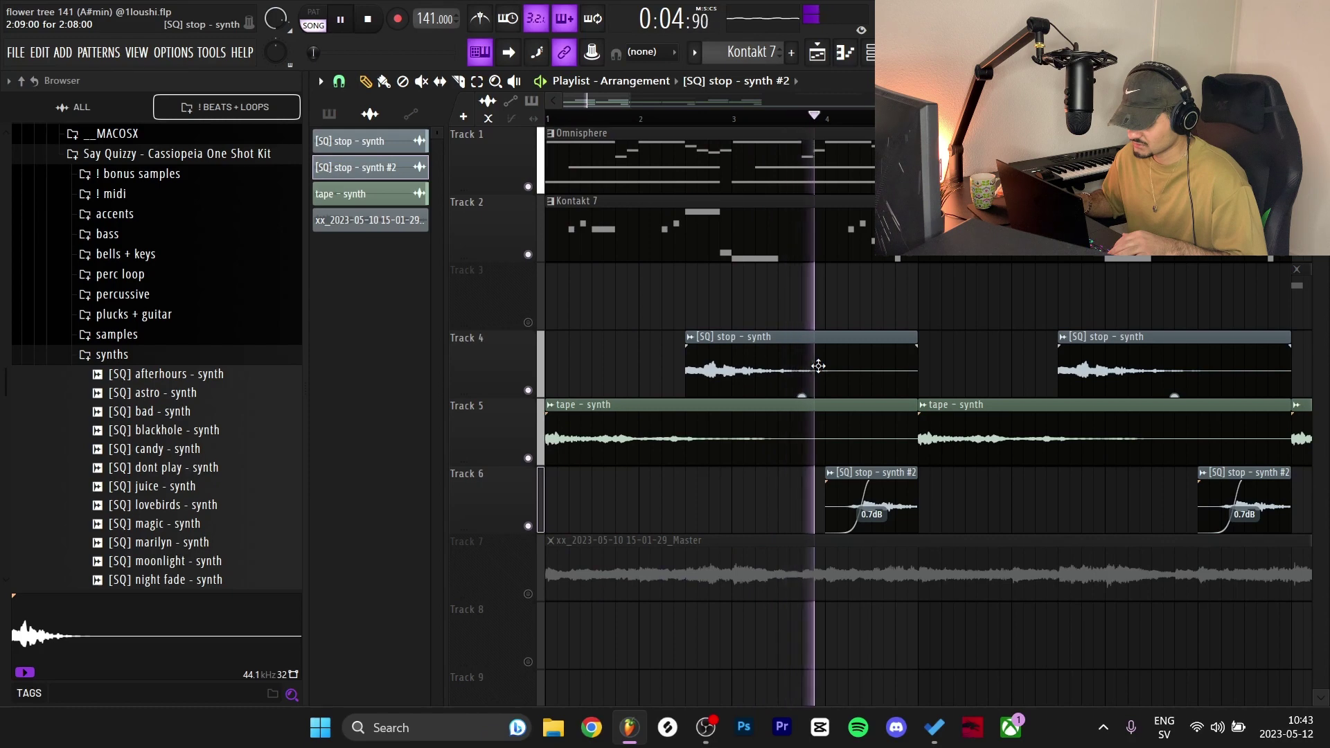
- Unmute Track 3 with the Omnisphere #2 pattern and select the playlist section covering bars 9 to 16
drag(849, 342, 458, 274)
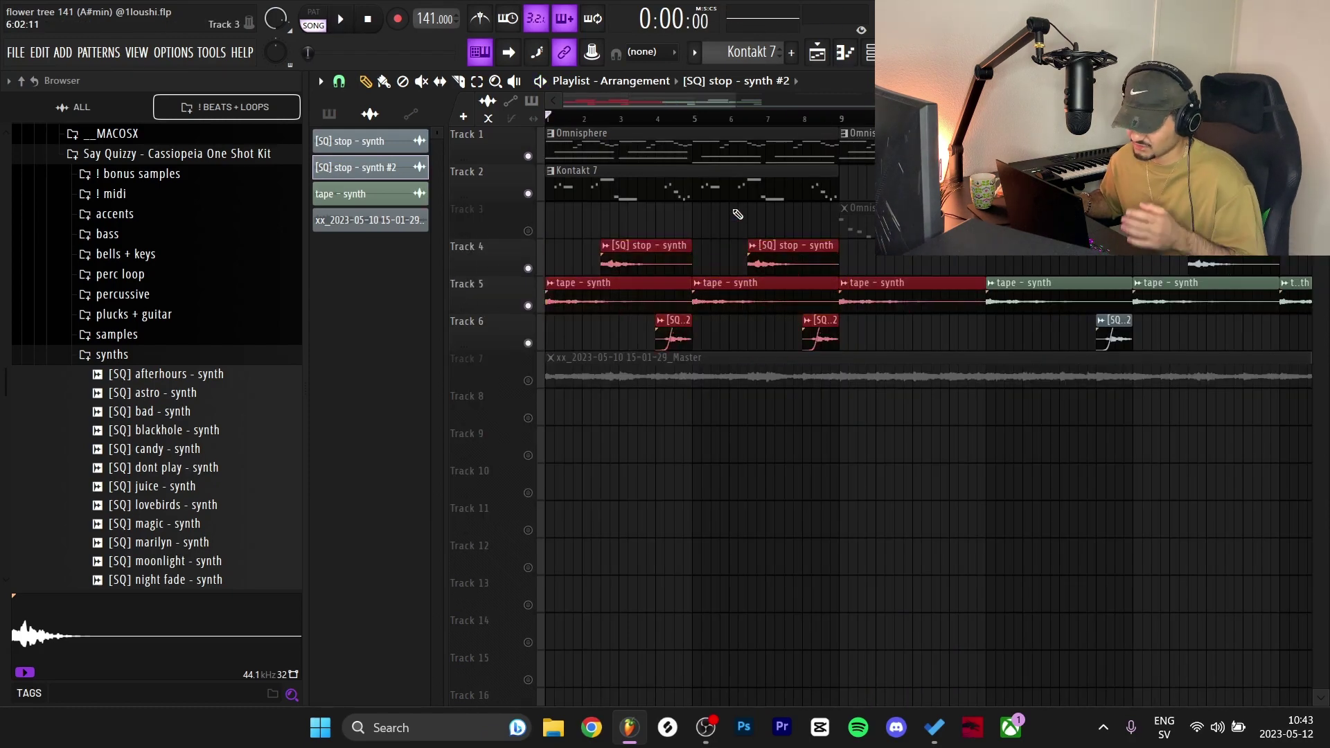
click(530, 231)
drag(837, 121, 548, 131)
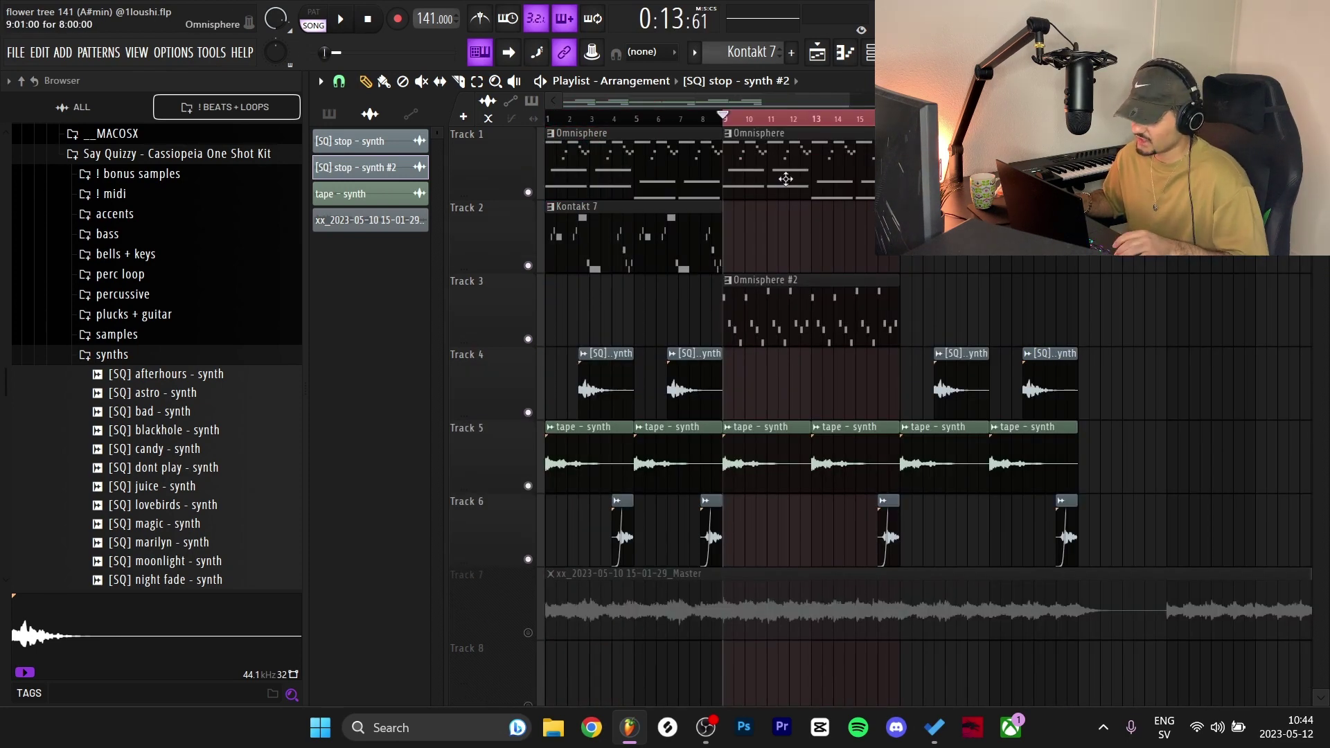
- Open the Omnisphere #2 pattern and examine its Ambient Reeds patch and the available Omnisphere sound directories
double_click(785, 179)
click(1305, 81)
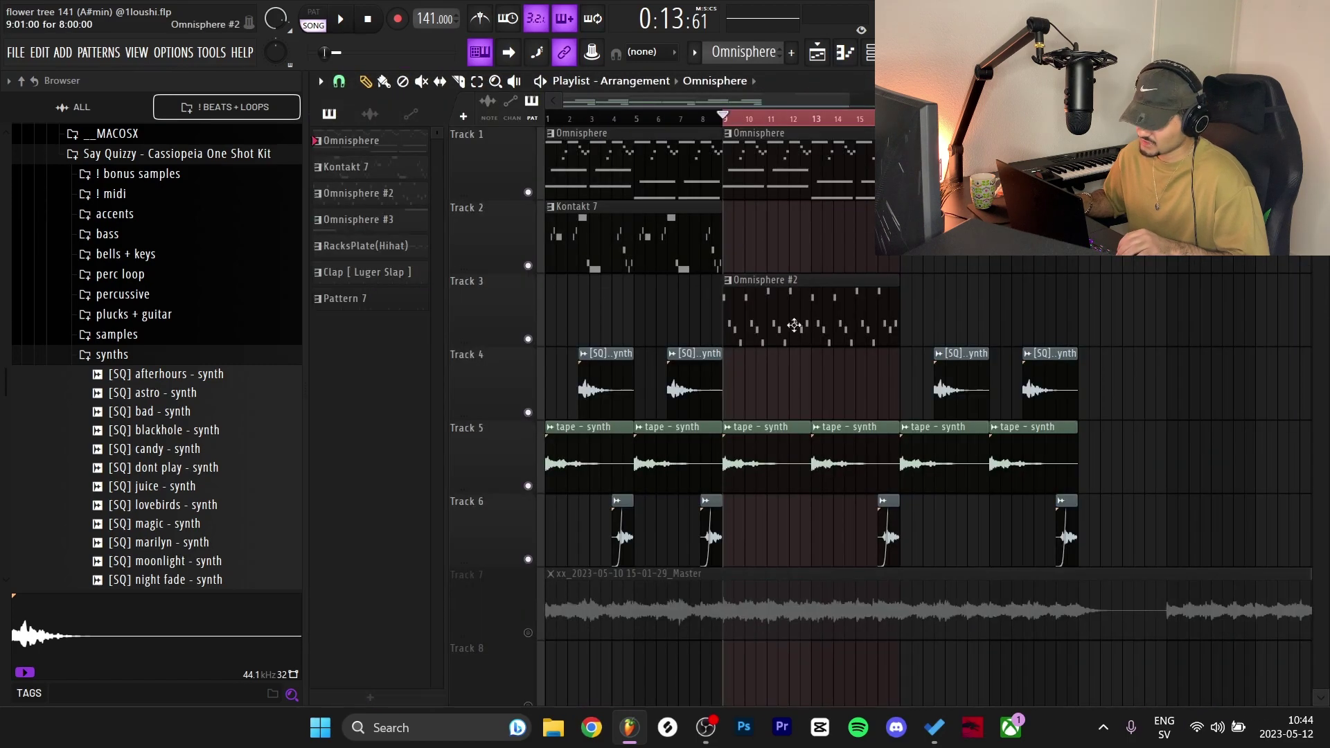
double_click(795, 325)
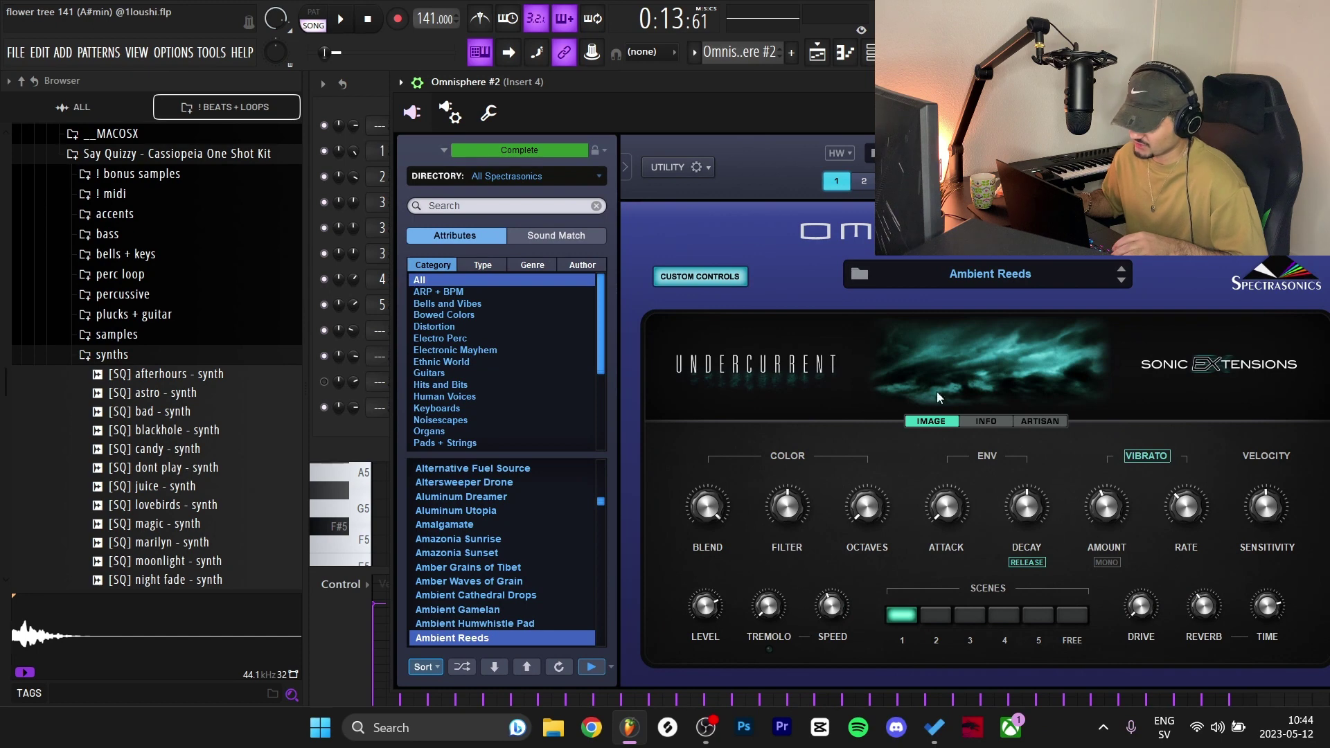
click(539, 166)
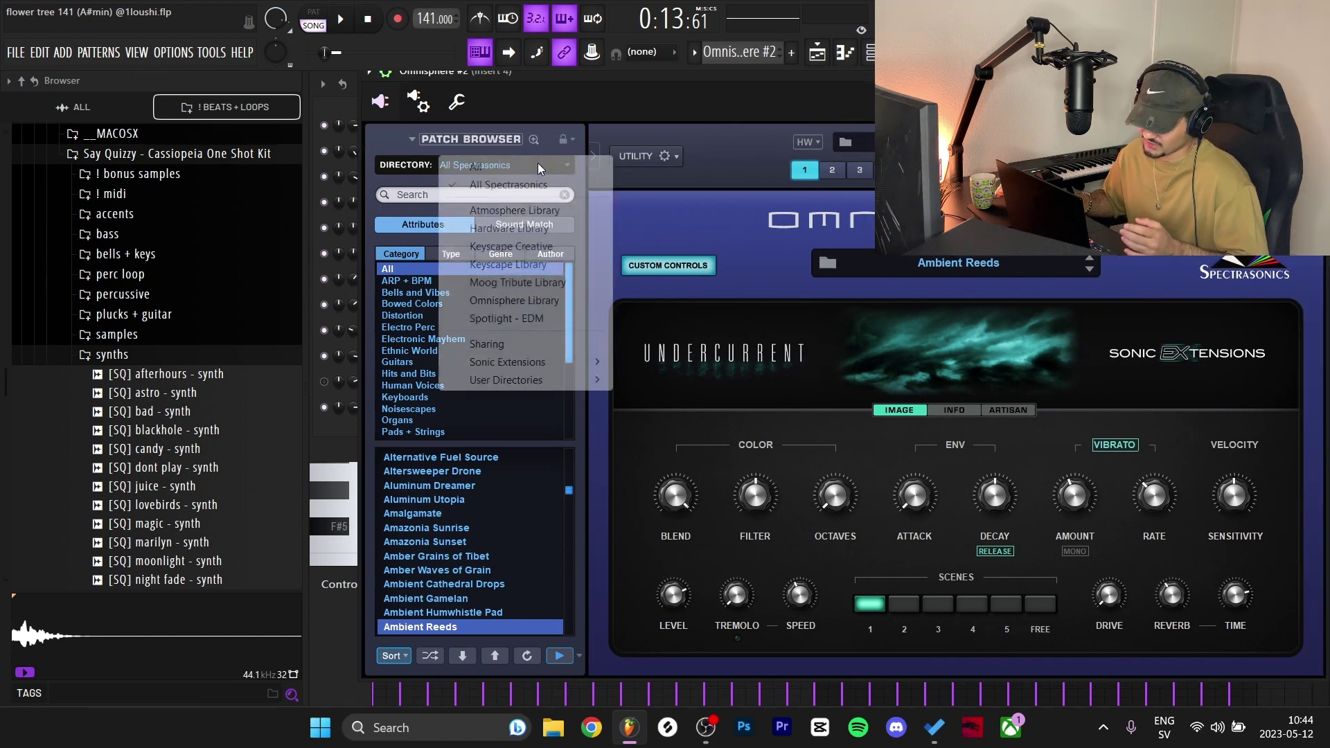
click(779, 253)
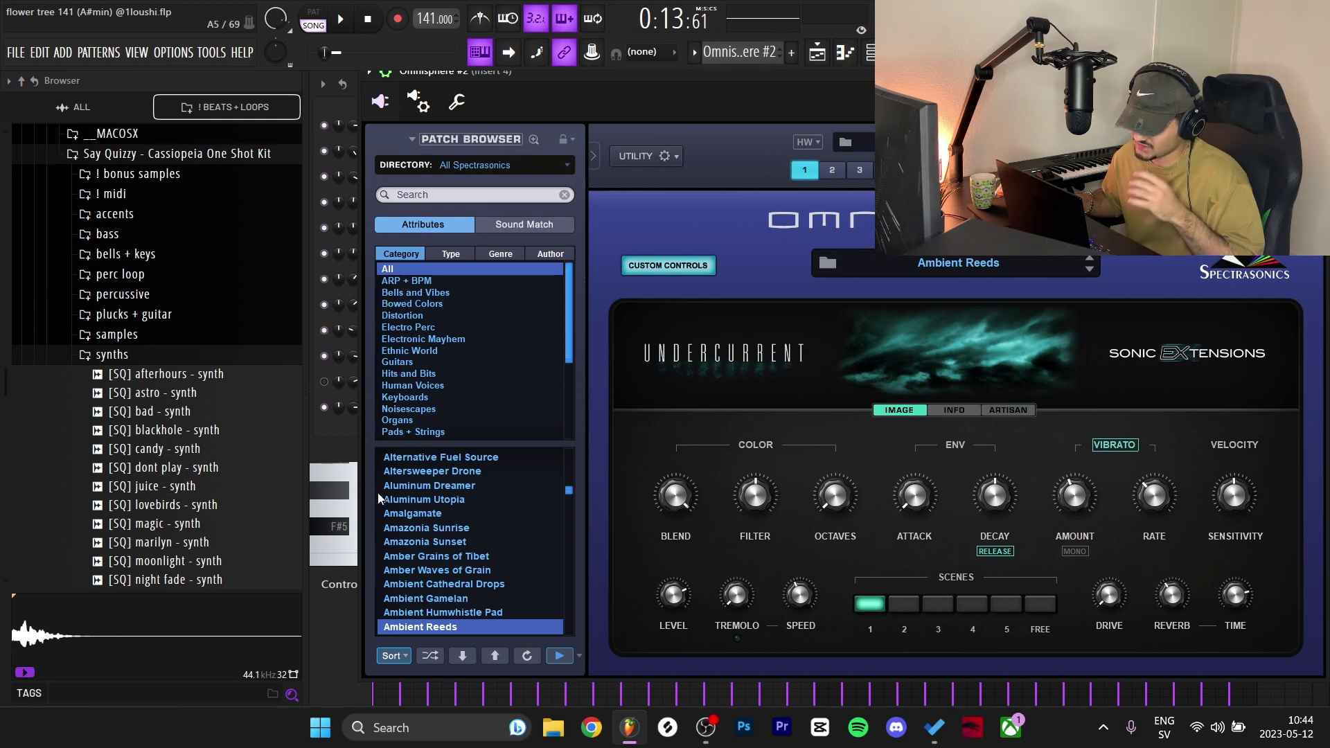
- Return to the Omnisphere #2 piano roll and play its melody pattern
key(Escape)
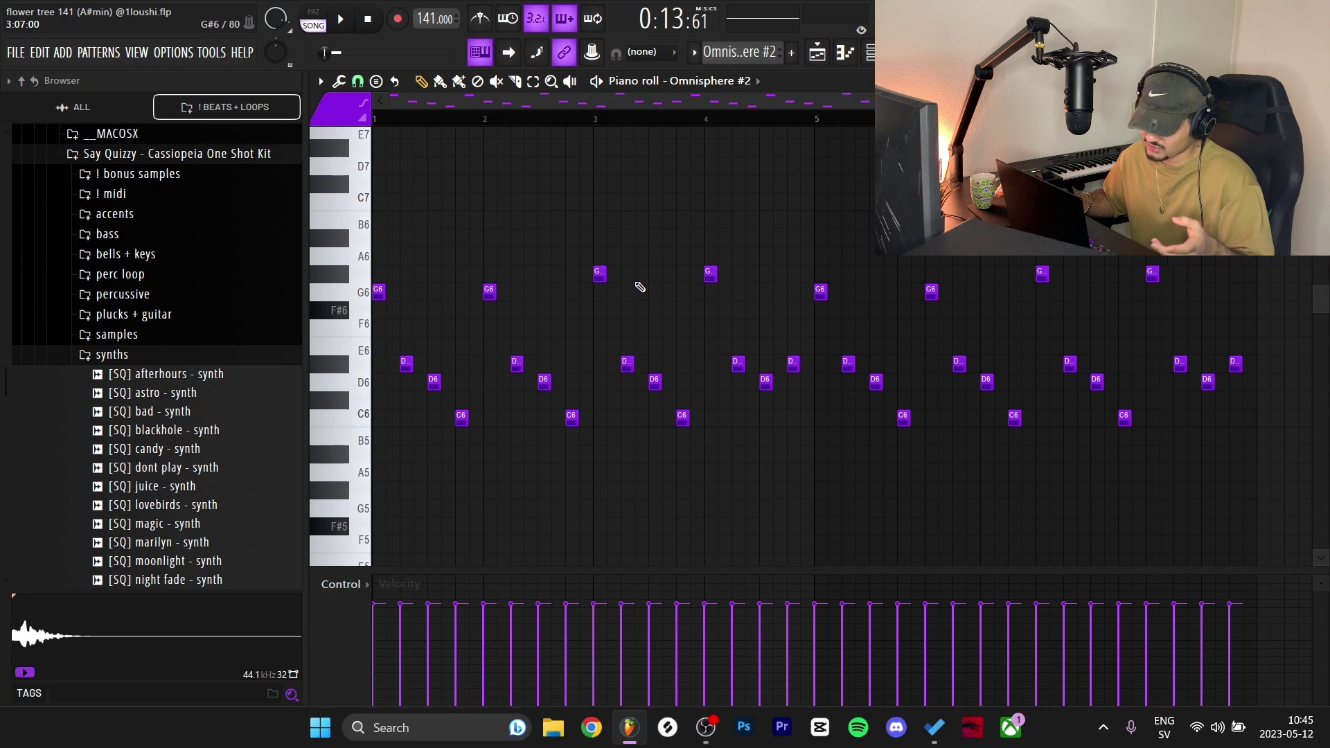
scroll(614, 127, down, 1)
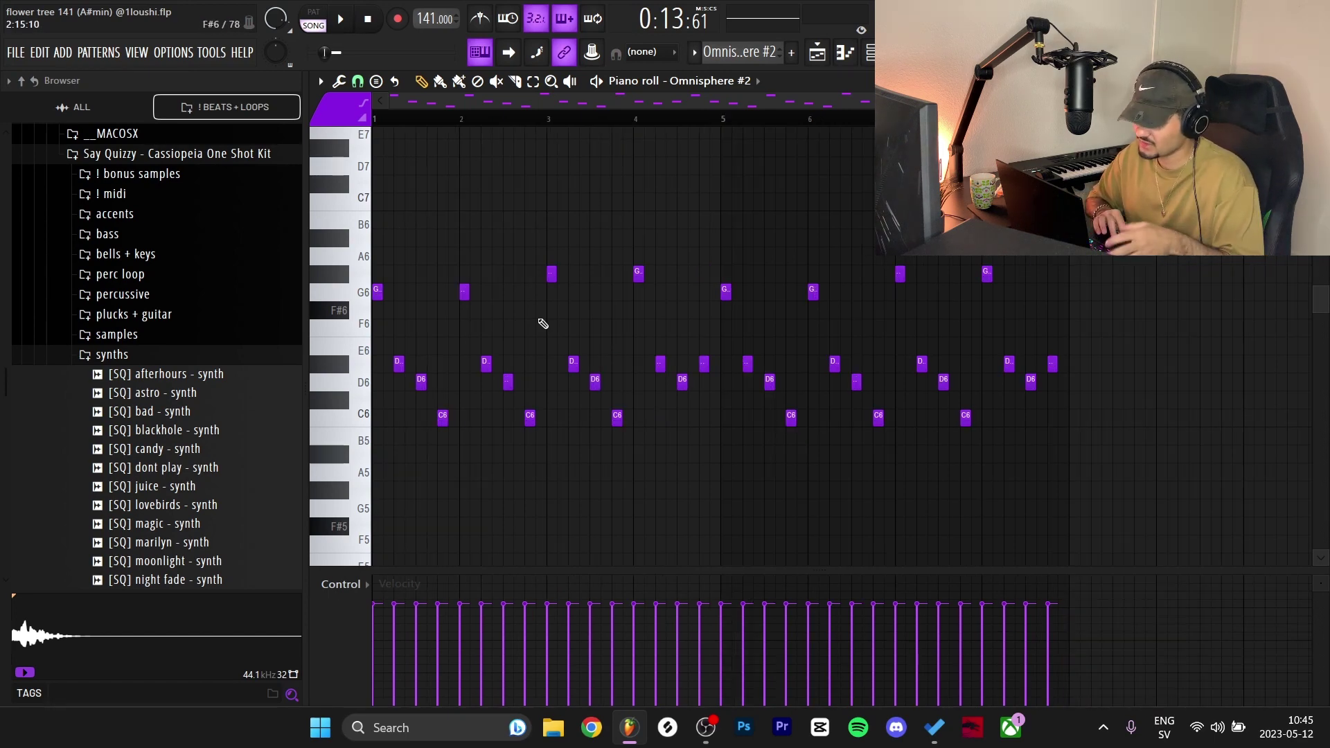
key(space)
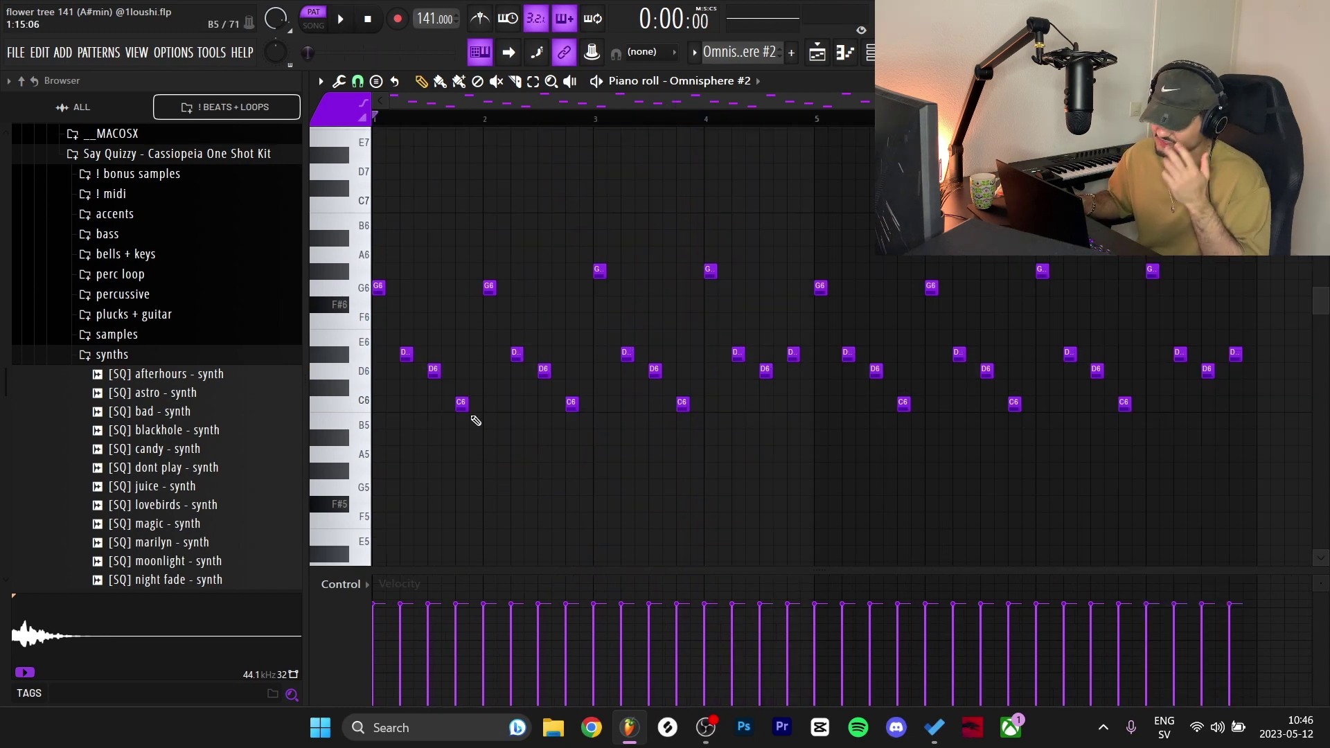
- Place a two-bar C5, D#5, G5 chord at the start of the pattern and raise it one octave
scroll(443, 409, down, 3)
scroll(391, 505, down, 3)
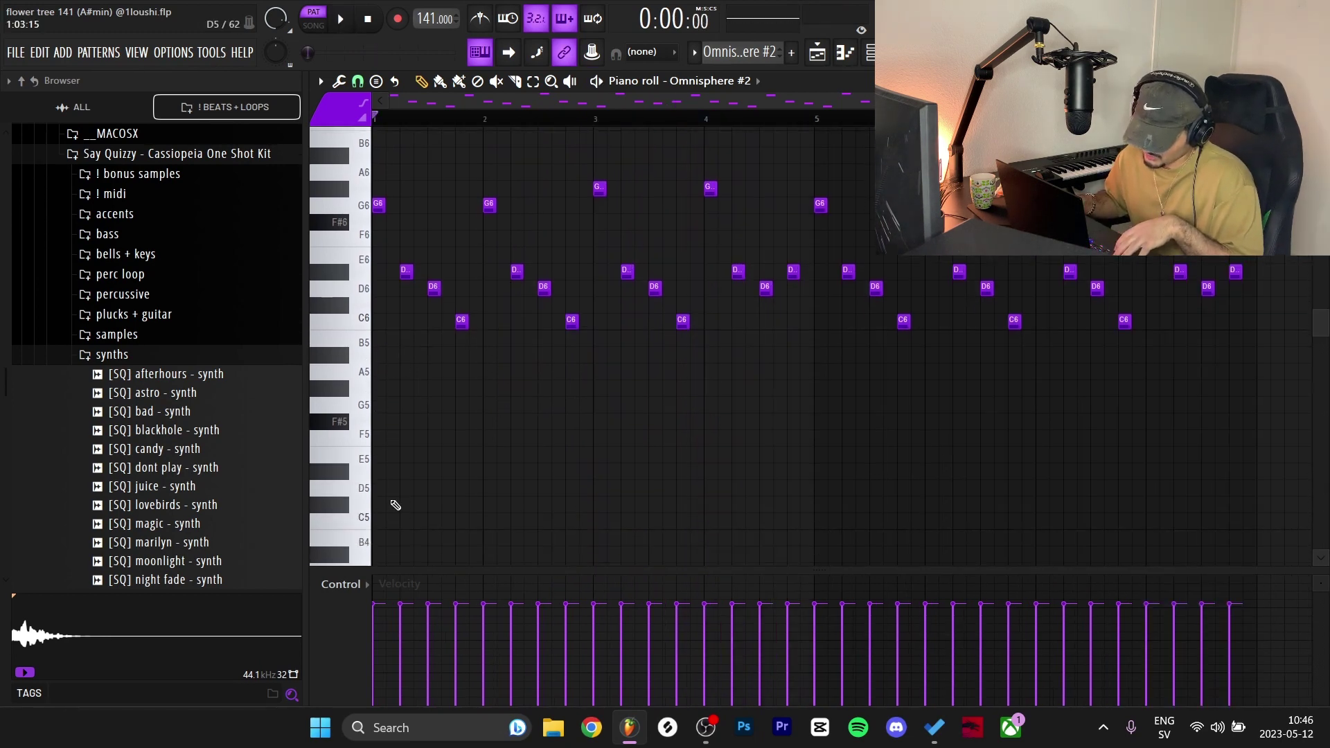
drag(398, 509, 595, 423)
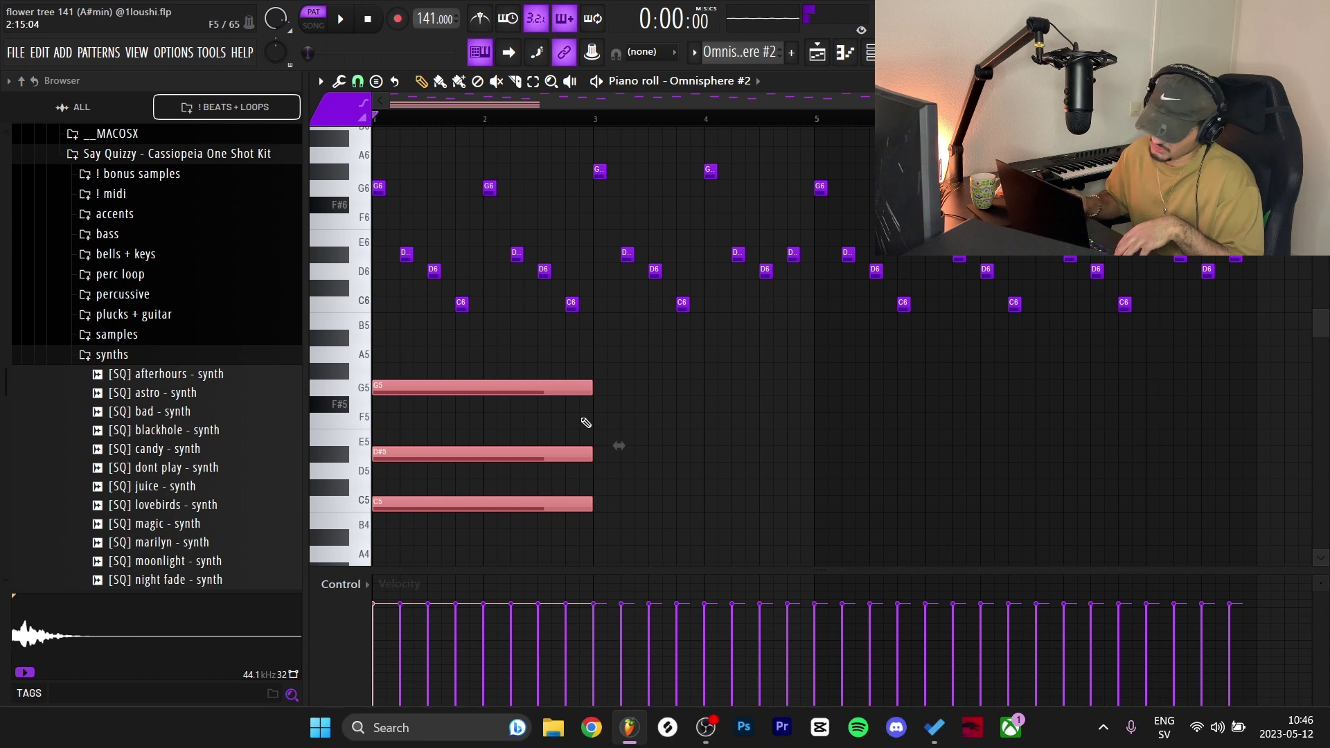
key(ctrl+Up)
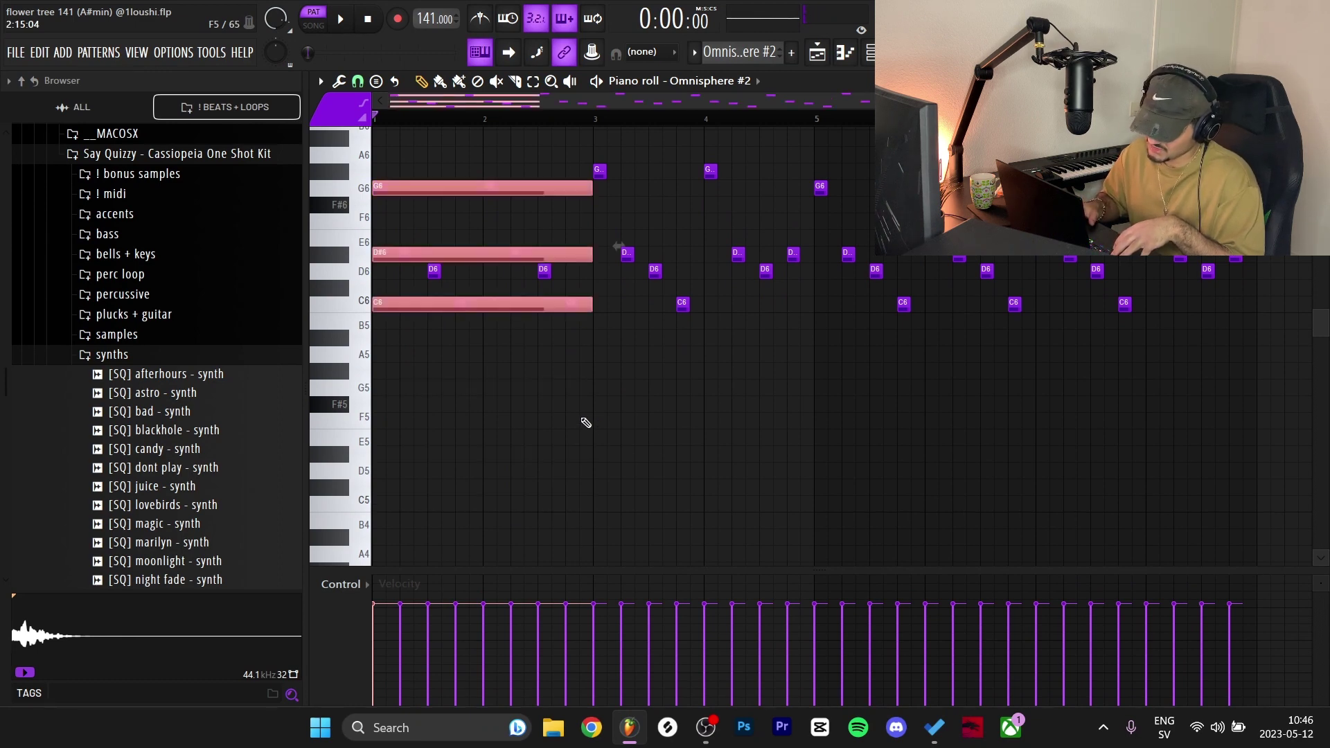
key(ctrl+Down)
key(ctrl+Up)
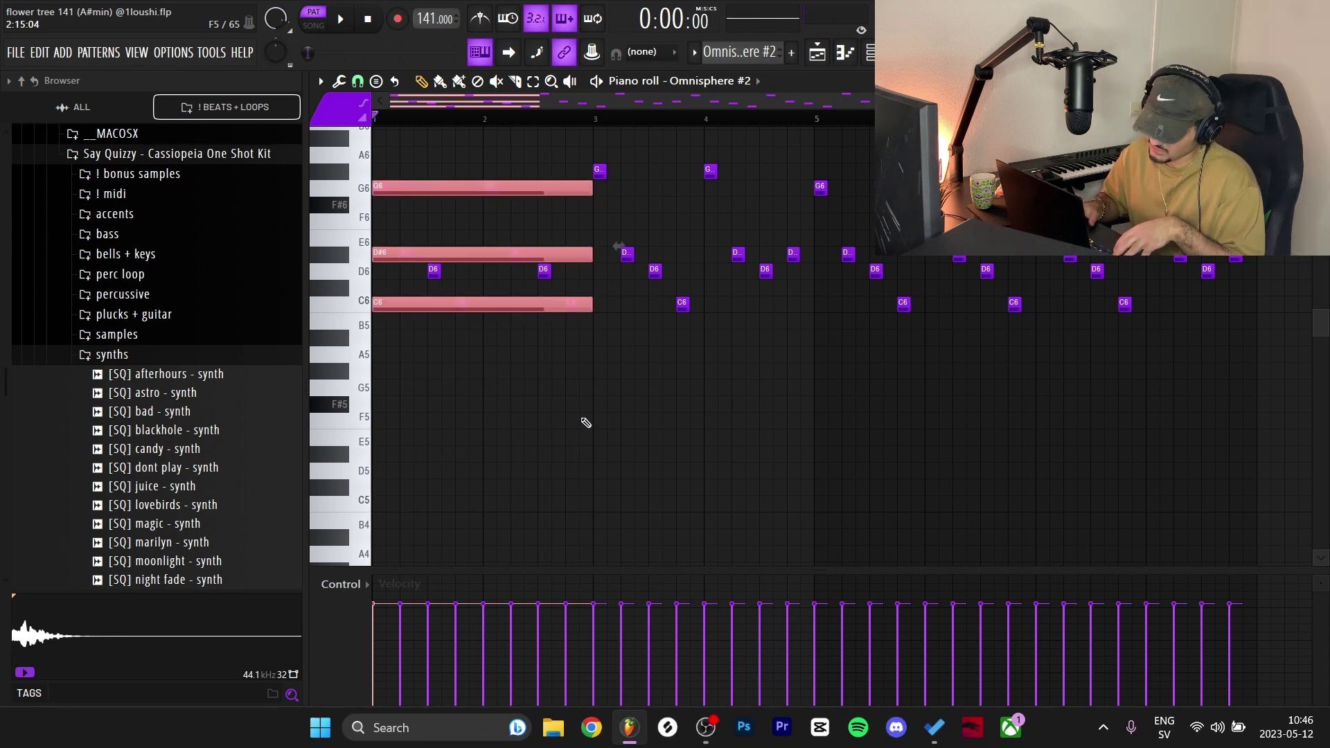
- Shift the C6, D#6, G6 chord along the melody to compare it with the notes, and delete it
key(shift+Right)
key(shift+Right)
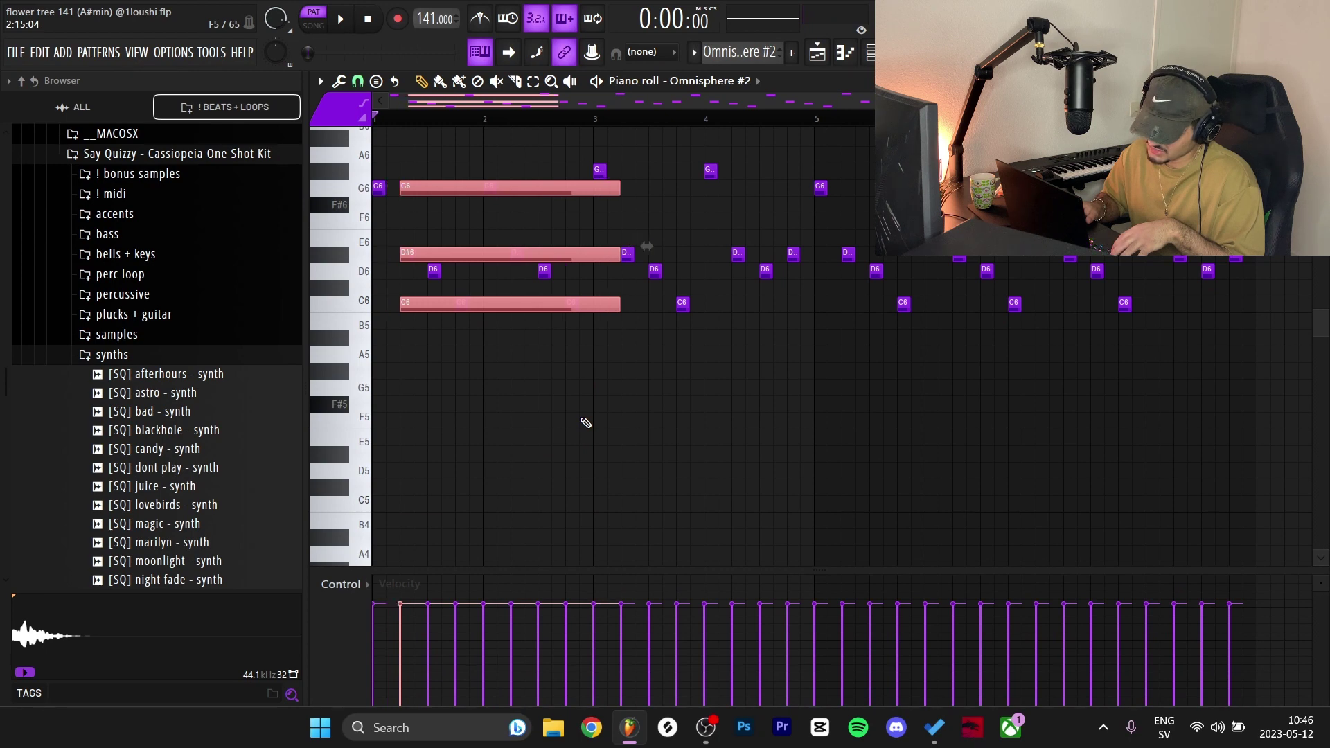
key(shift+Right)
key(shift+Right)
key(shift+Right)
key(shift+Right)
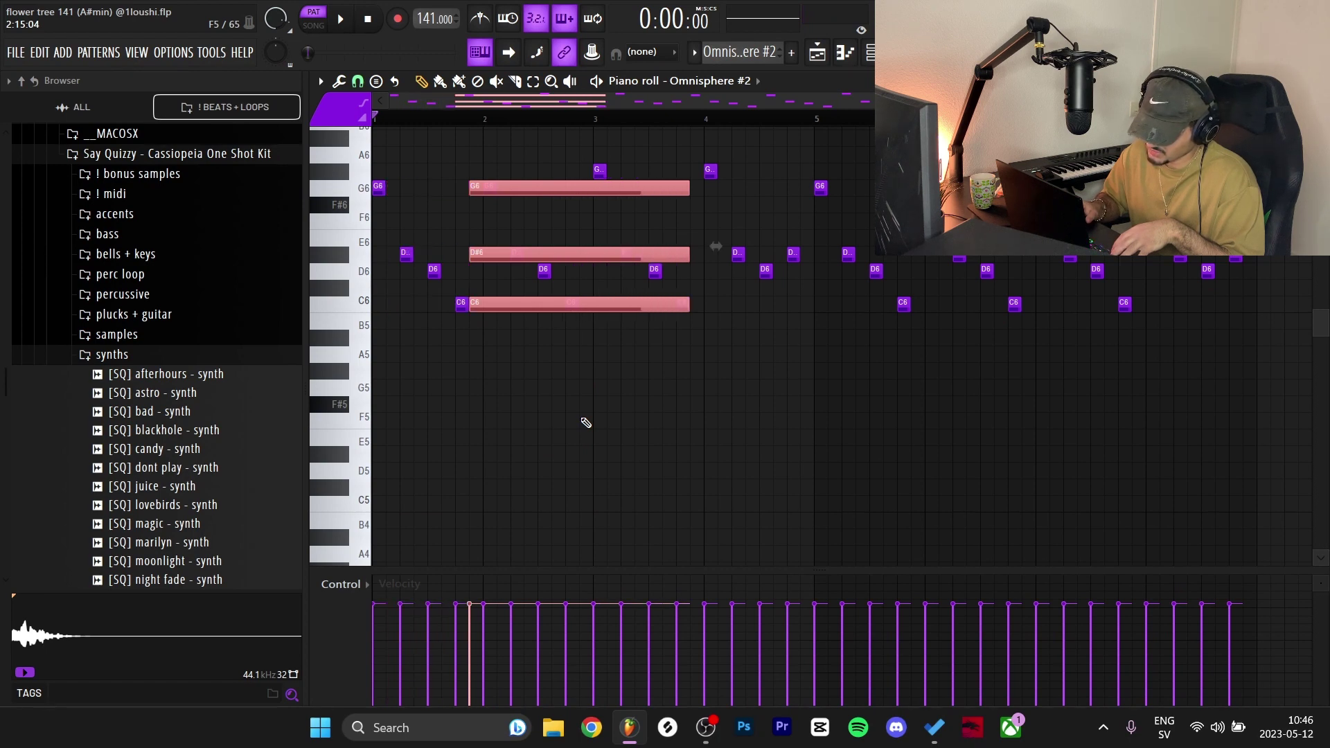
key(shift+Right)
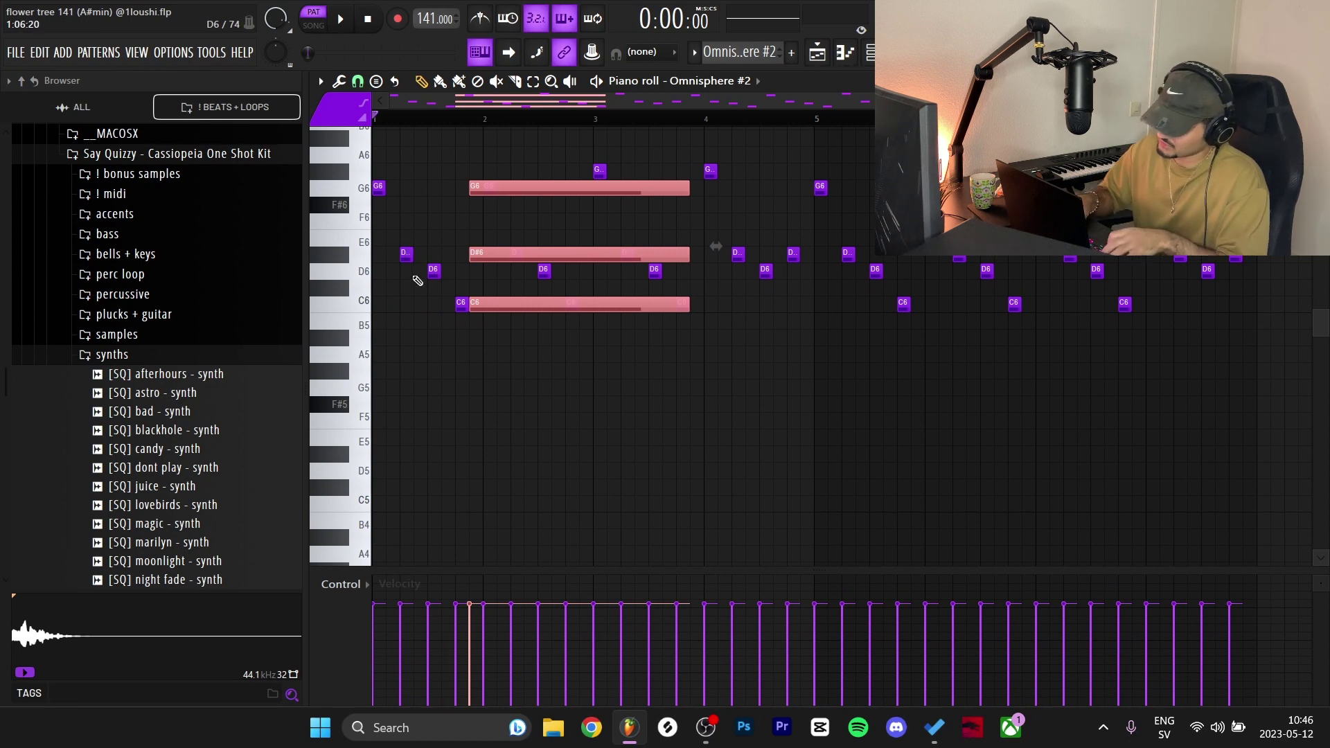
key(Delete)
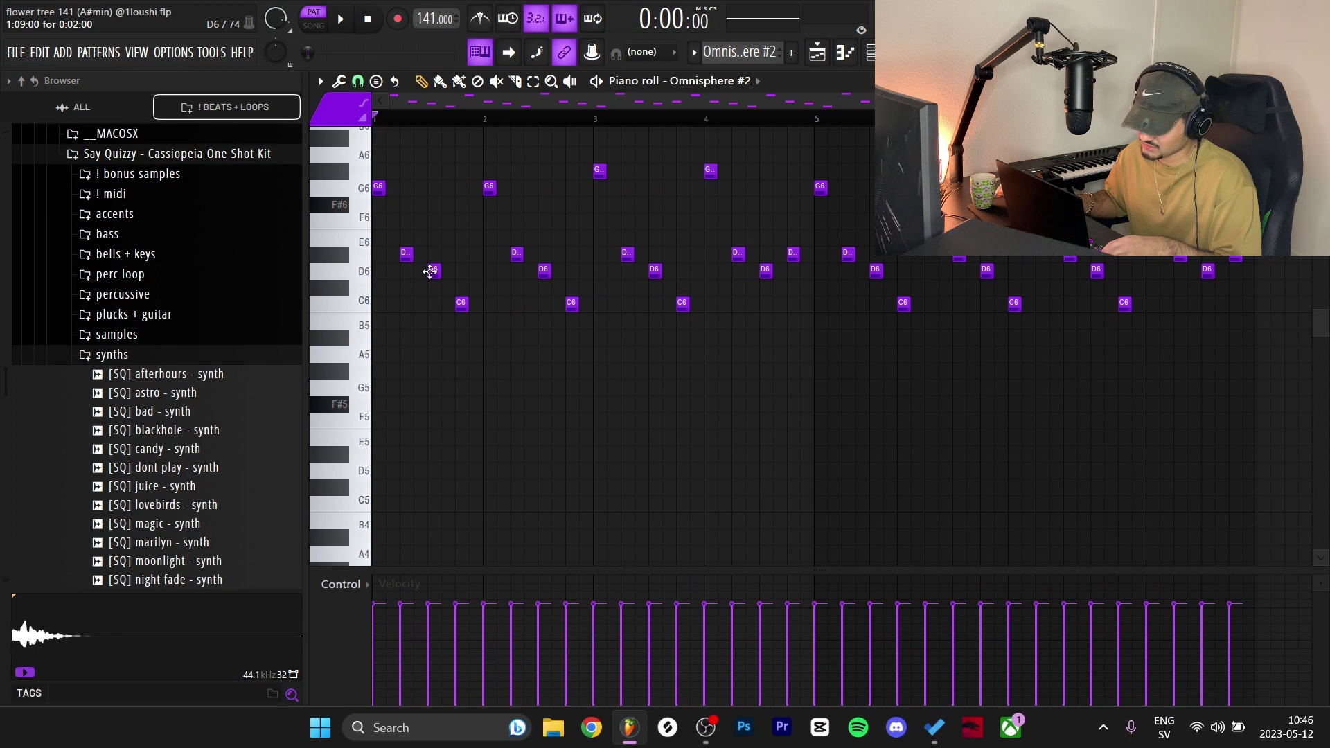
- Try removing the D6 note in bar 1 and moving the C6 note into its place, and play the result
right_click(430, 271)
drag(460, 303, 433, 304)
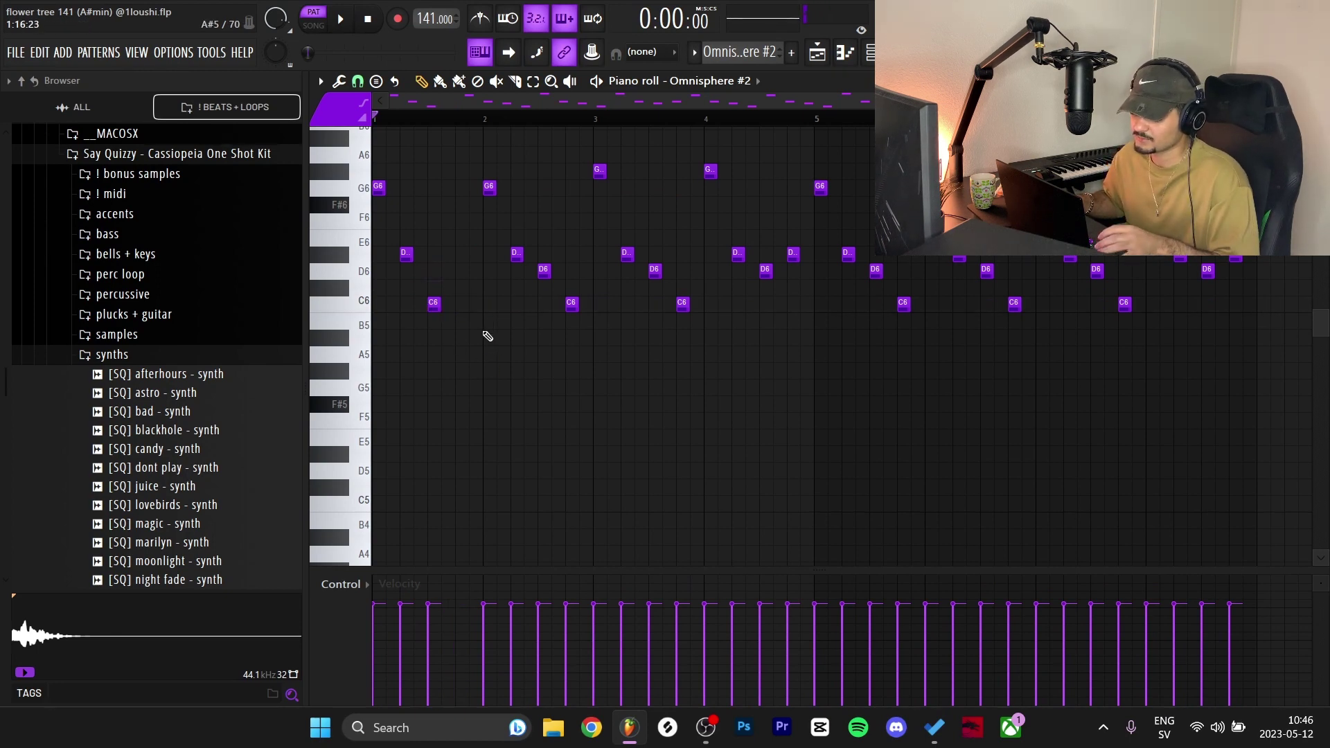
key(space)
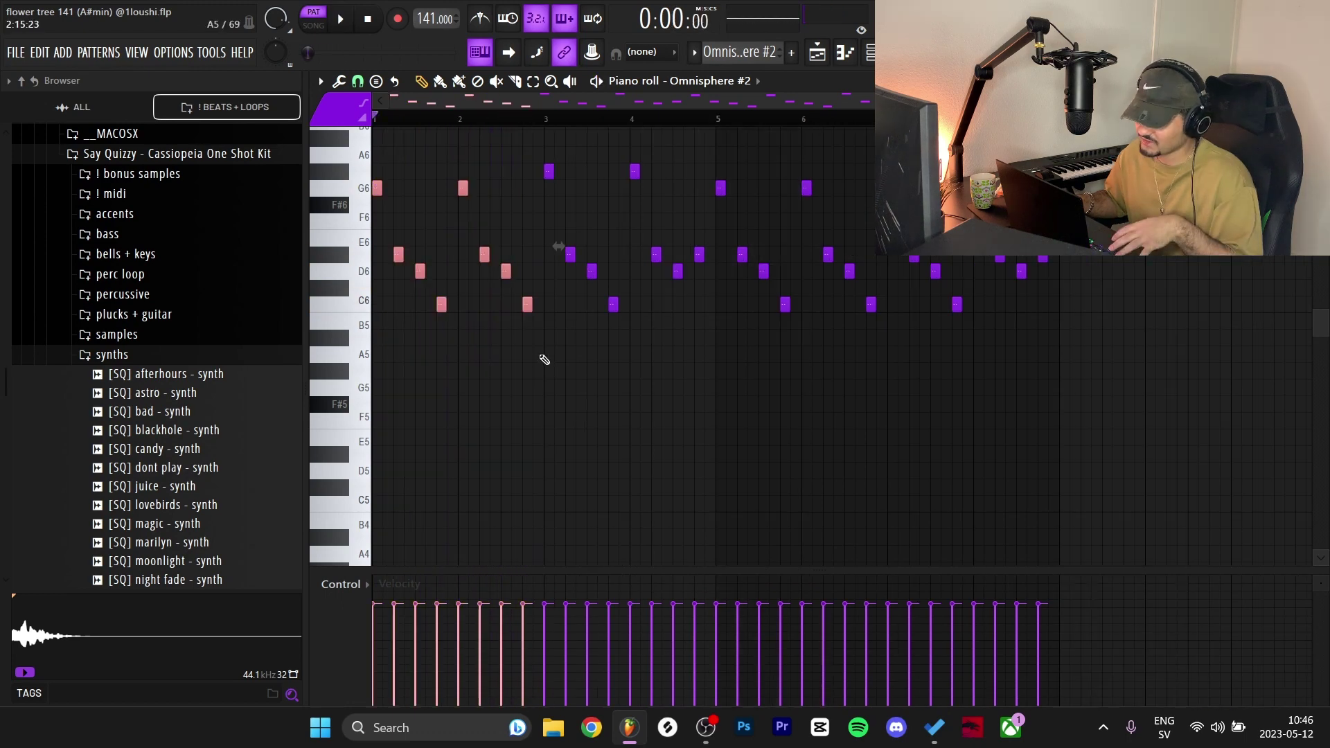
- Copy the notes of bars 1 and 2 over bars 3 and 4 and delete the copies
drag(541, 341, 374, 174)
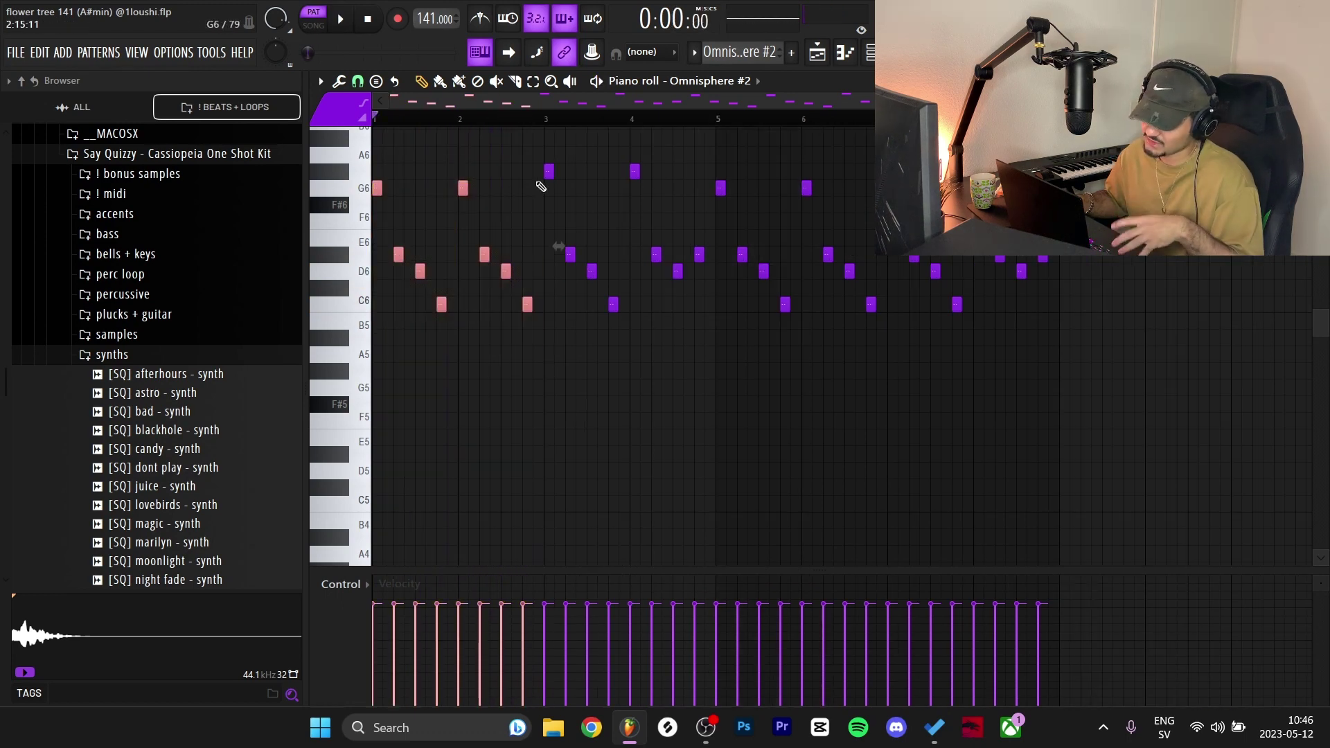
drag(463, 191, 643, 201)
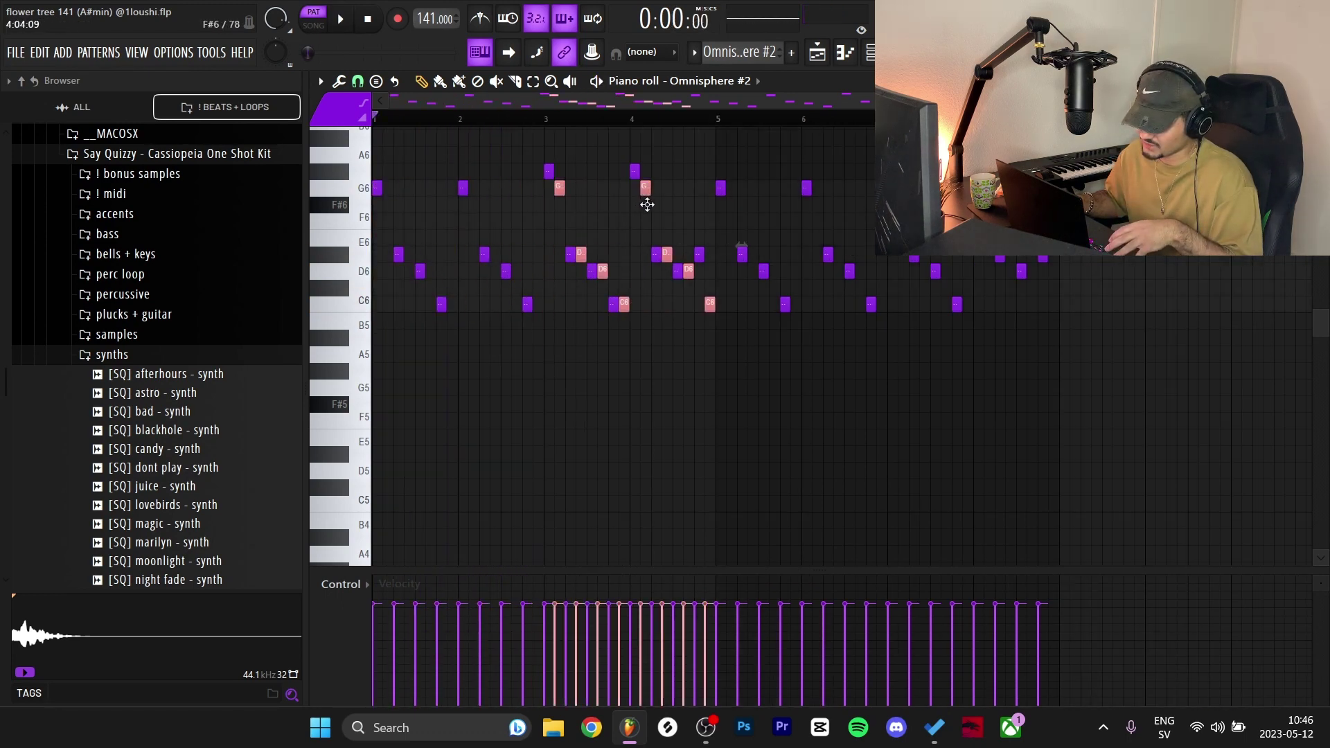
key(Delete)
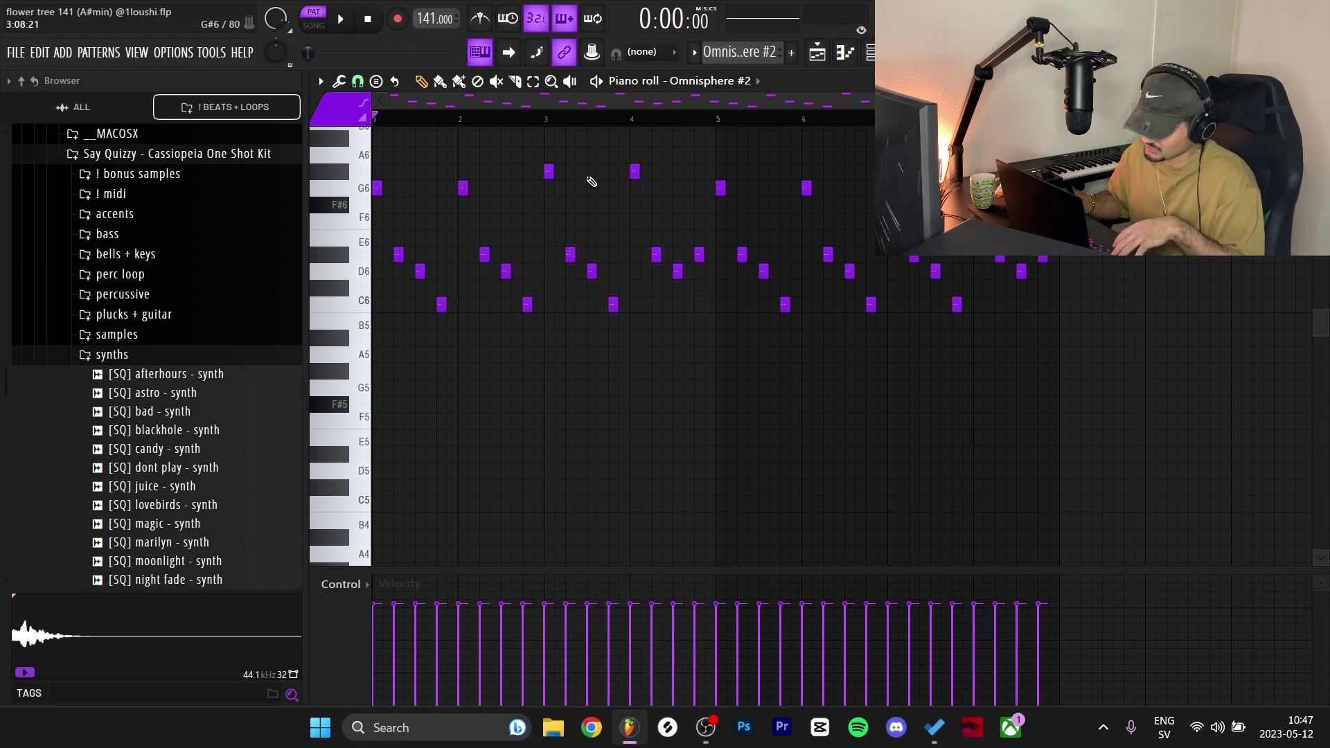
- Highlight the G#6 notes at the start of bars 3 and 4 and play the pattern to hear them
drag(535, 147, 648, 183)
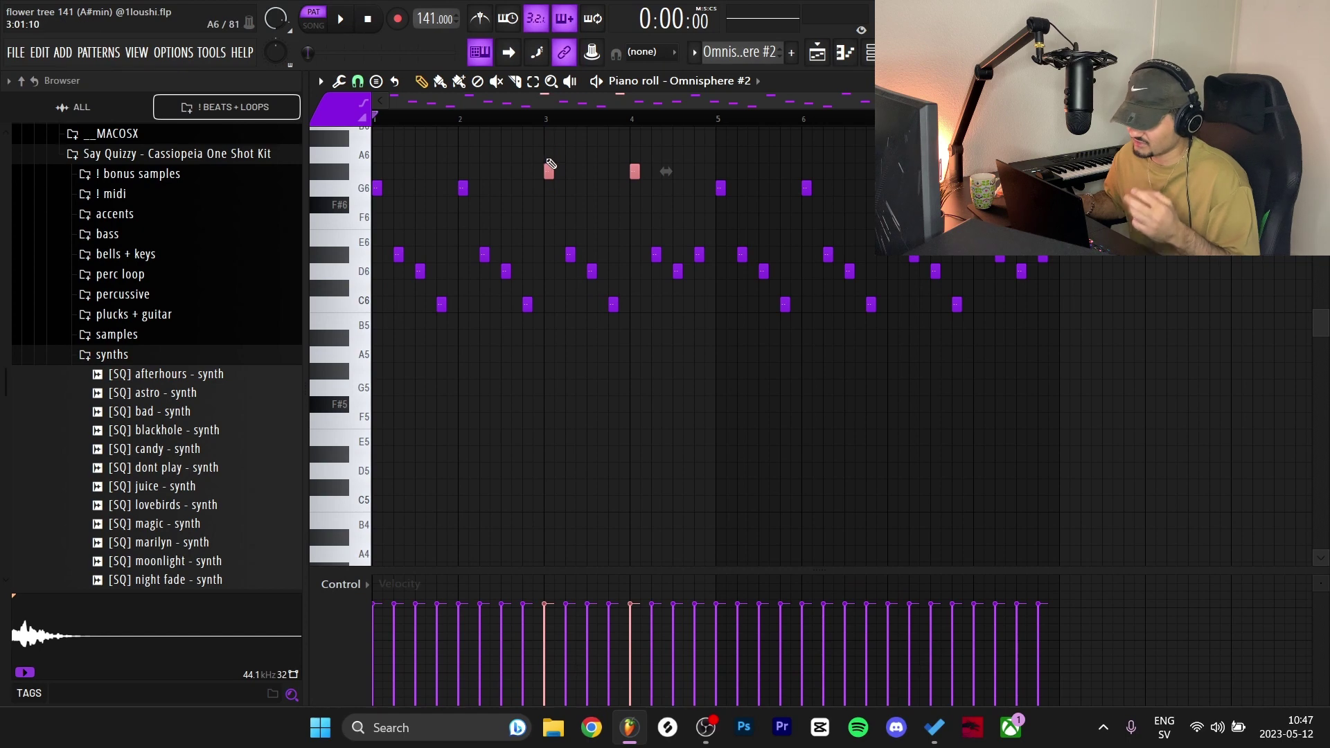
right_click(573, 142)
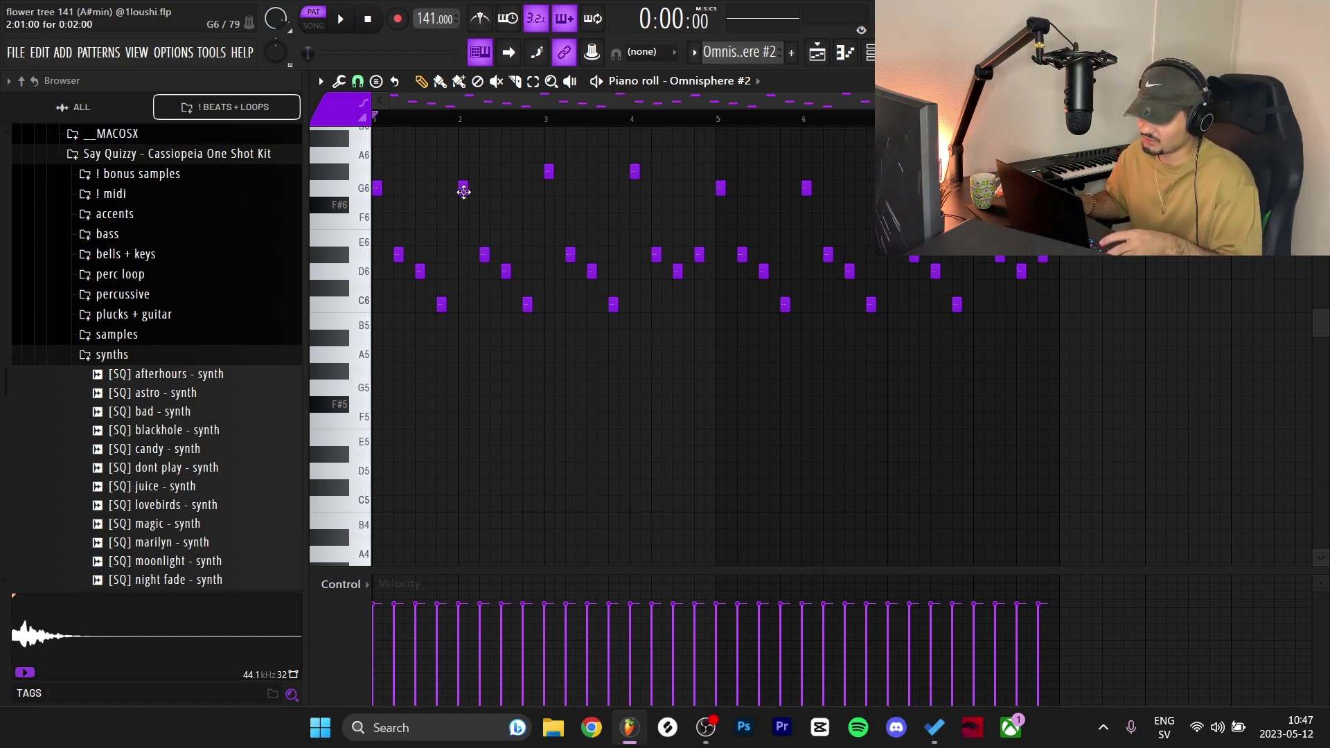
key(space)
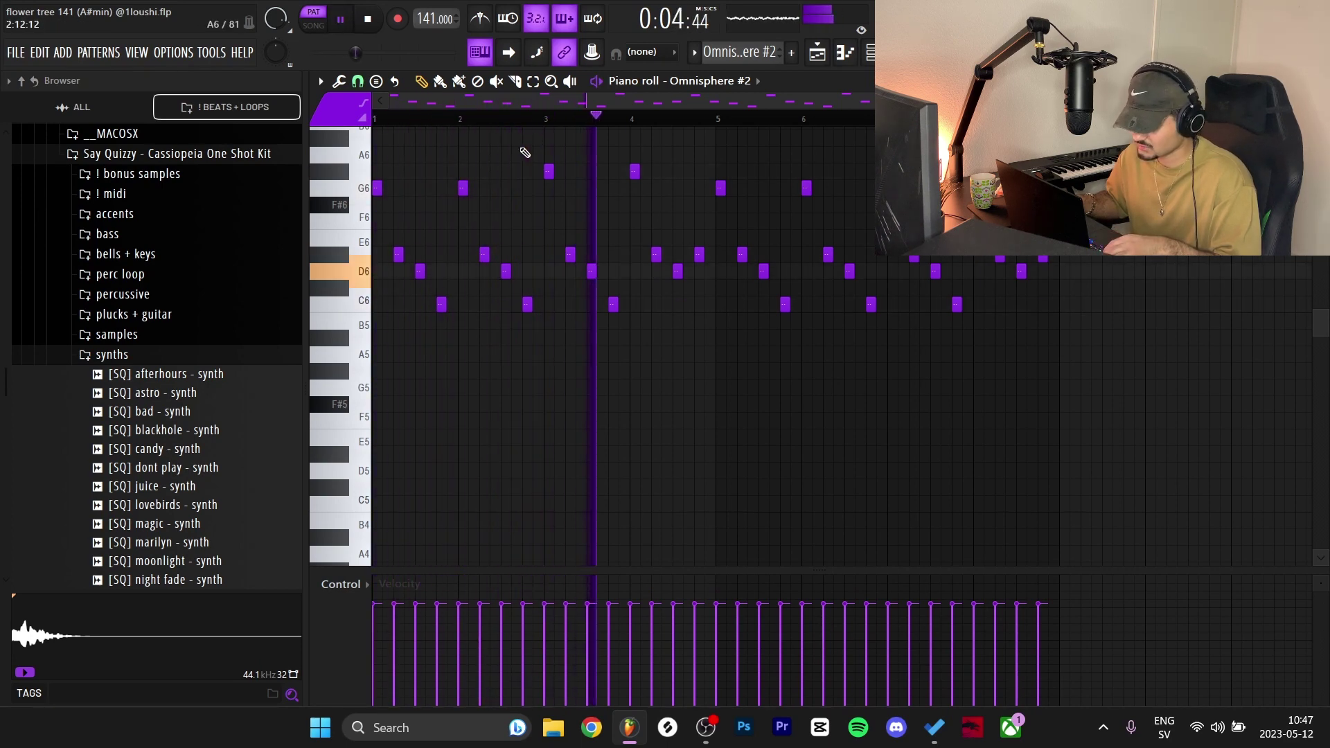
key(space)
- Play the pattern around the extra D#6 note ending bar 4 and highlight the four notes of bar 1
click(699, 255)
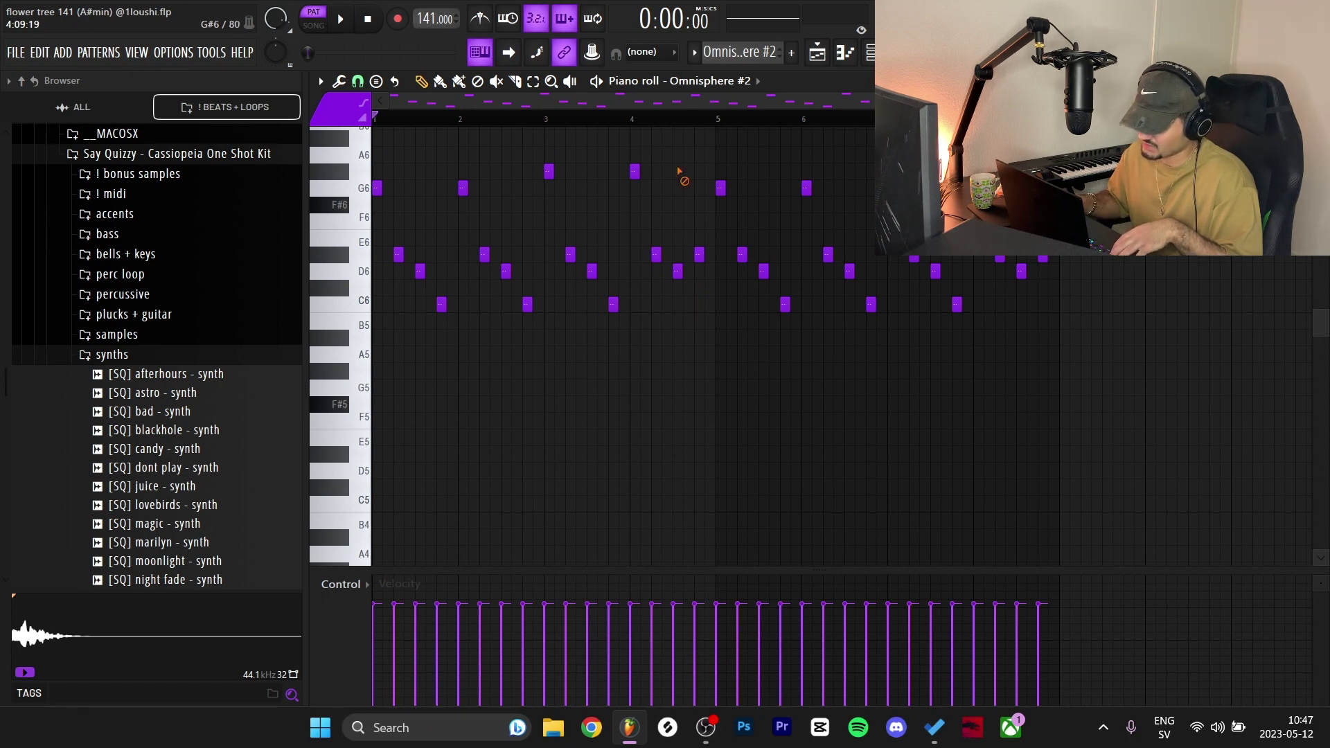
key(space)
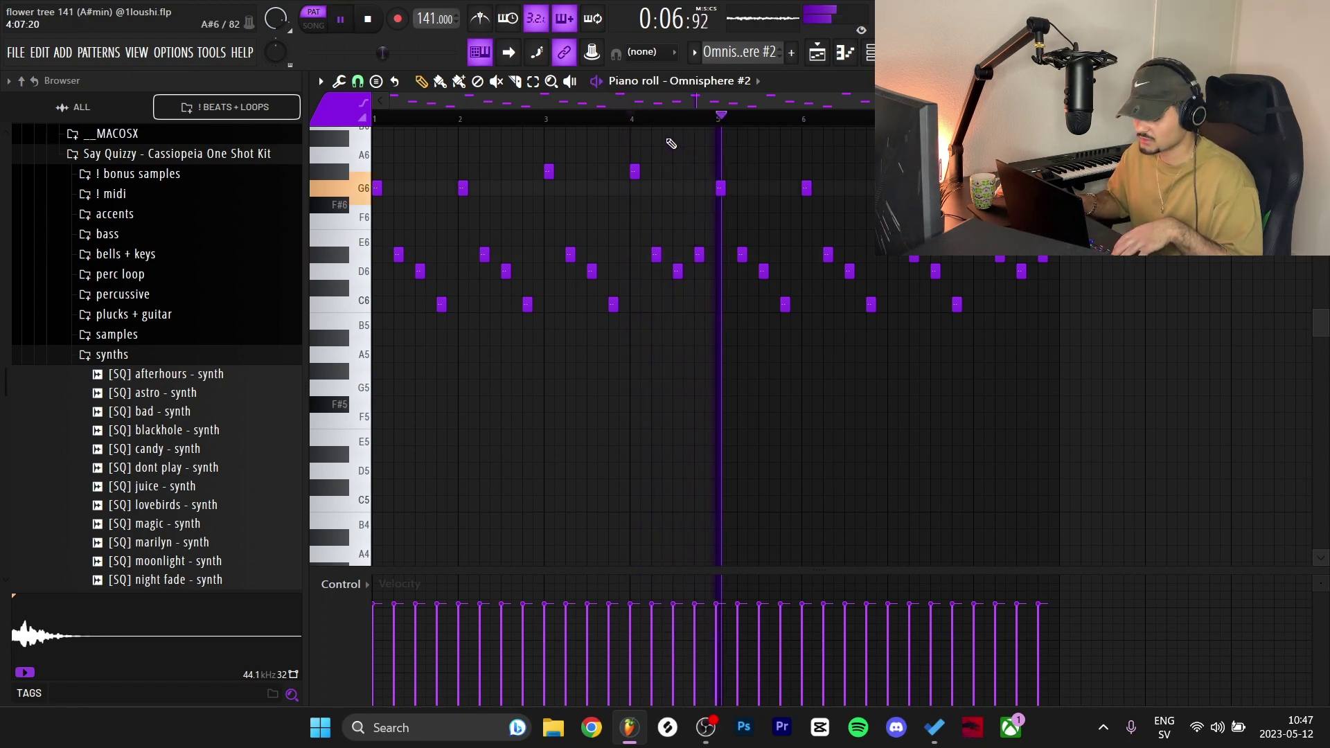
key(space)
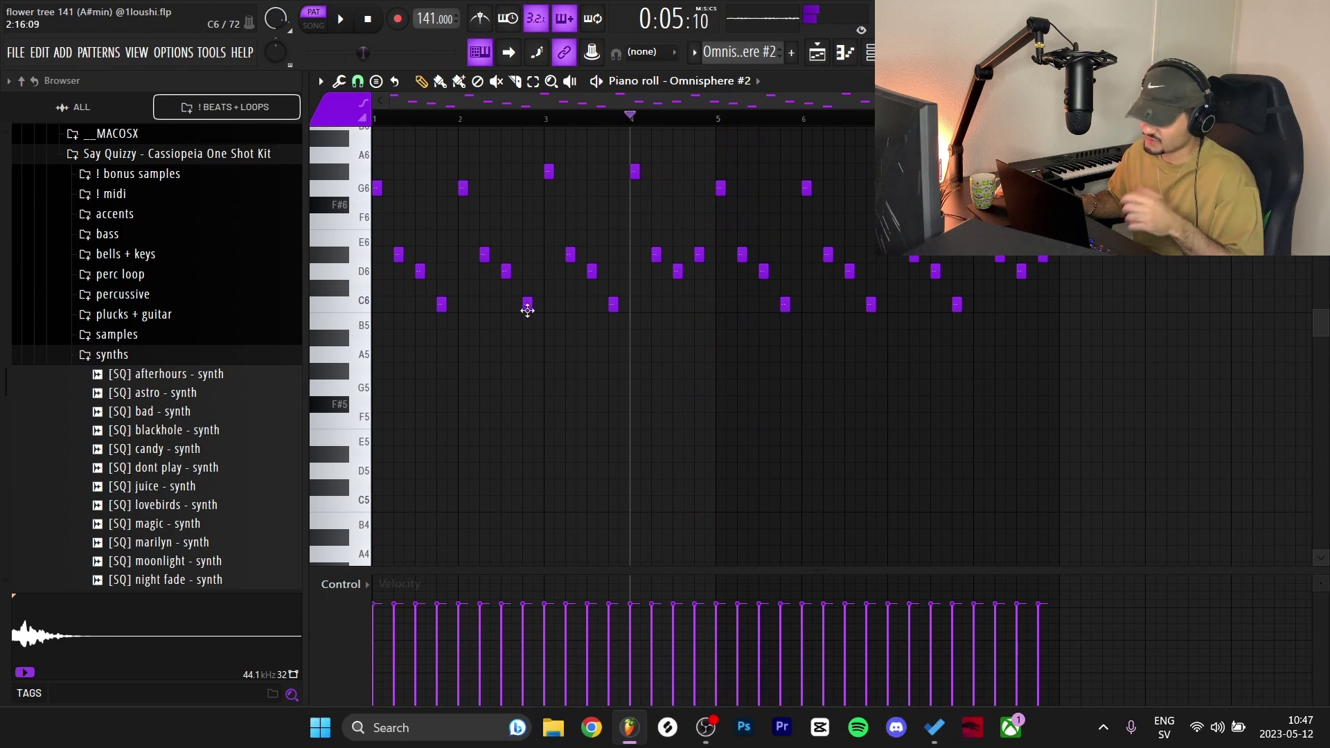
drag(447, 314, 374, 164)
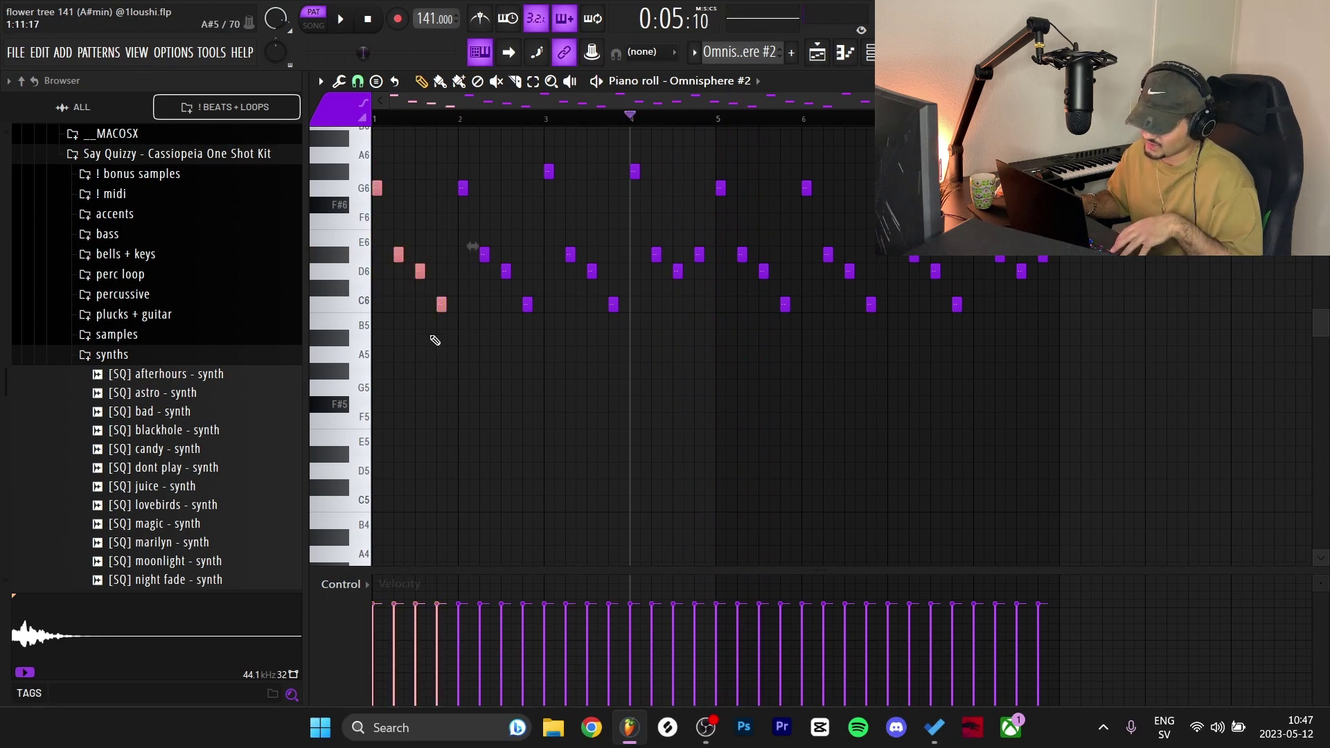
ctrl+click(739, 393)
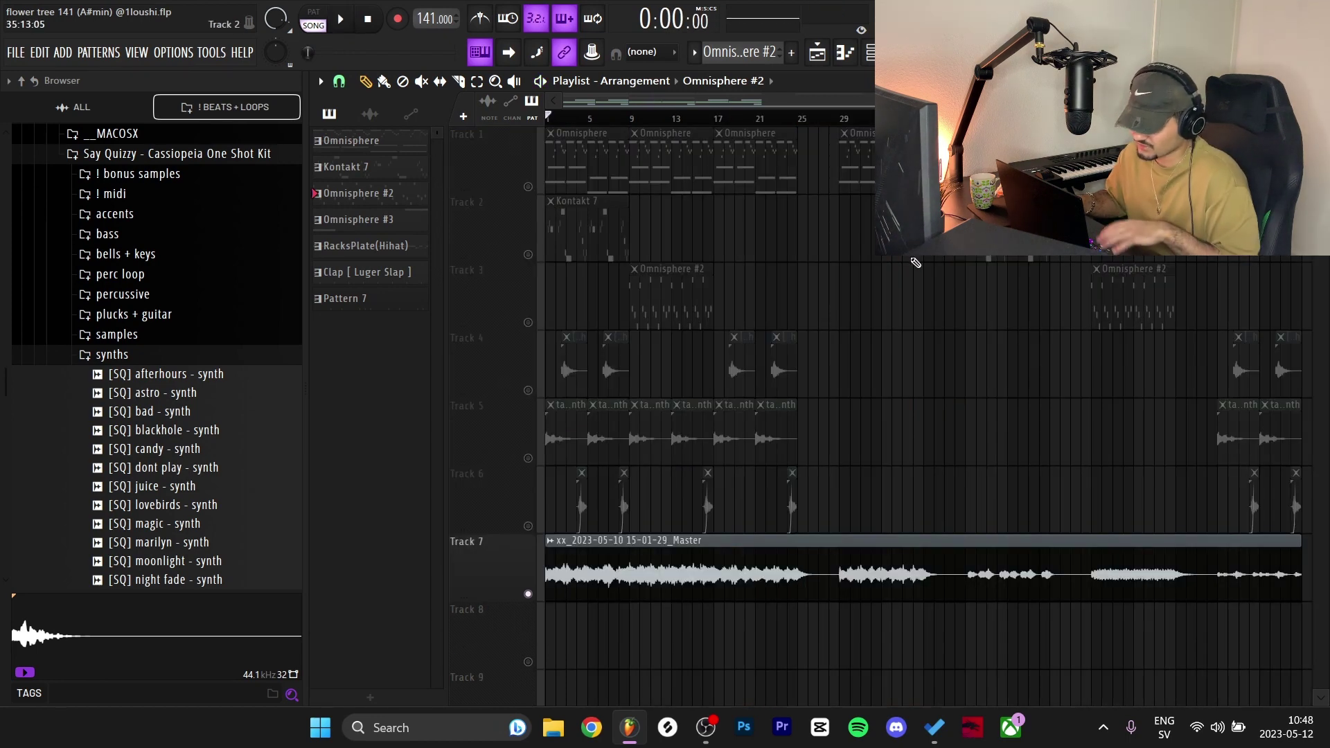
key(space)
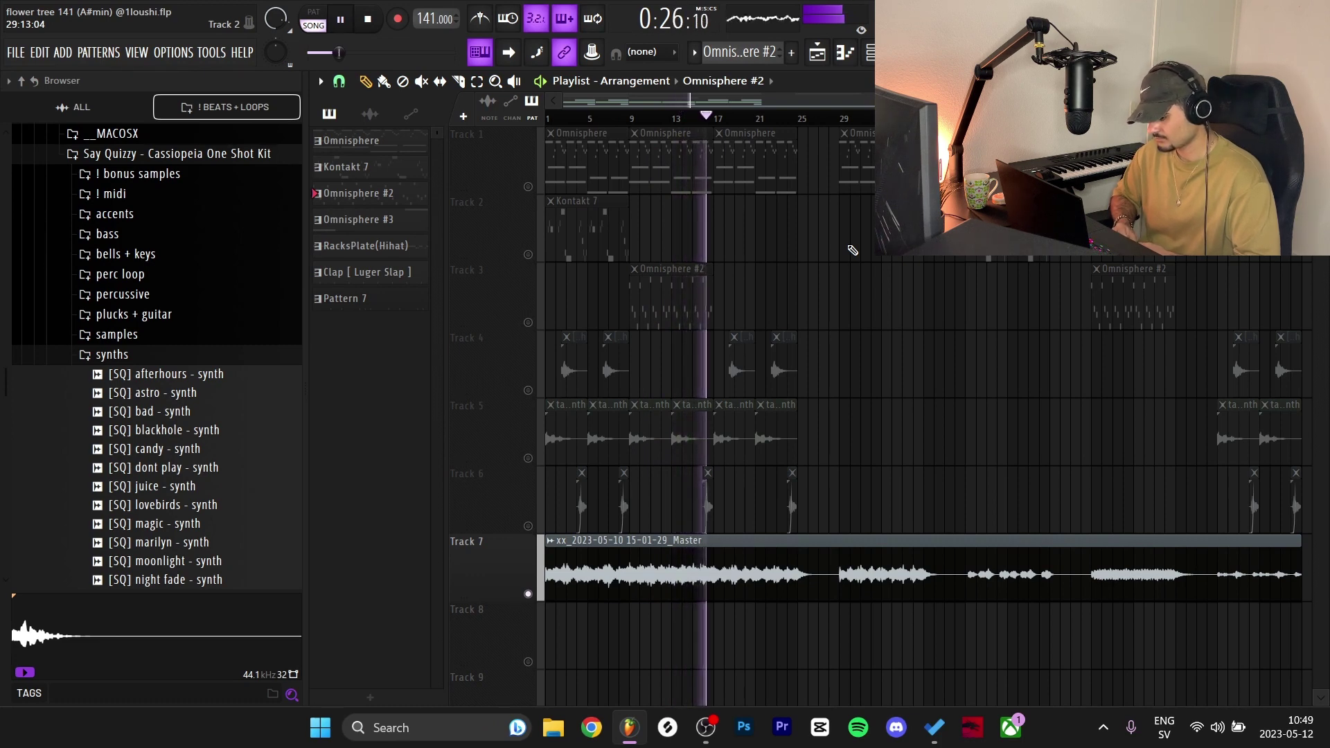
key(space)
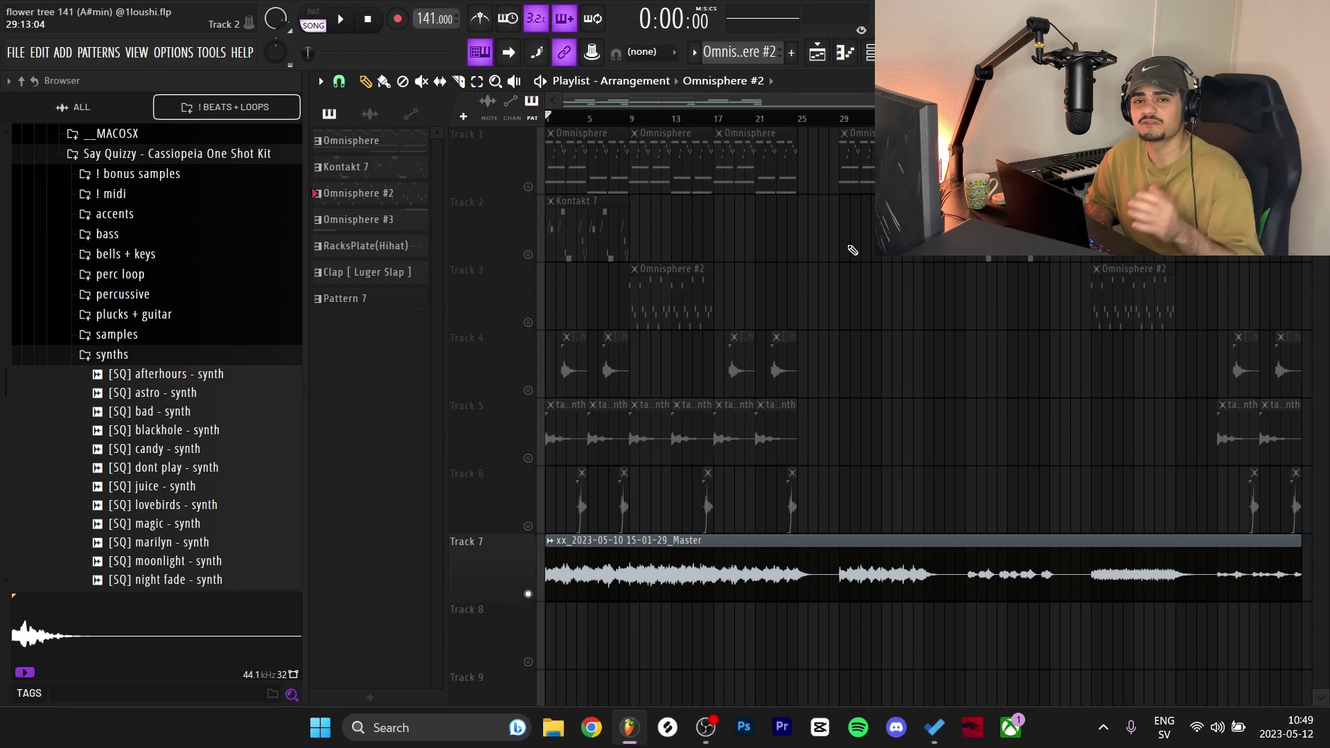